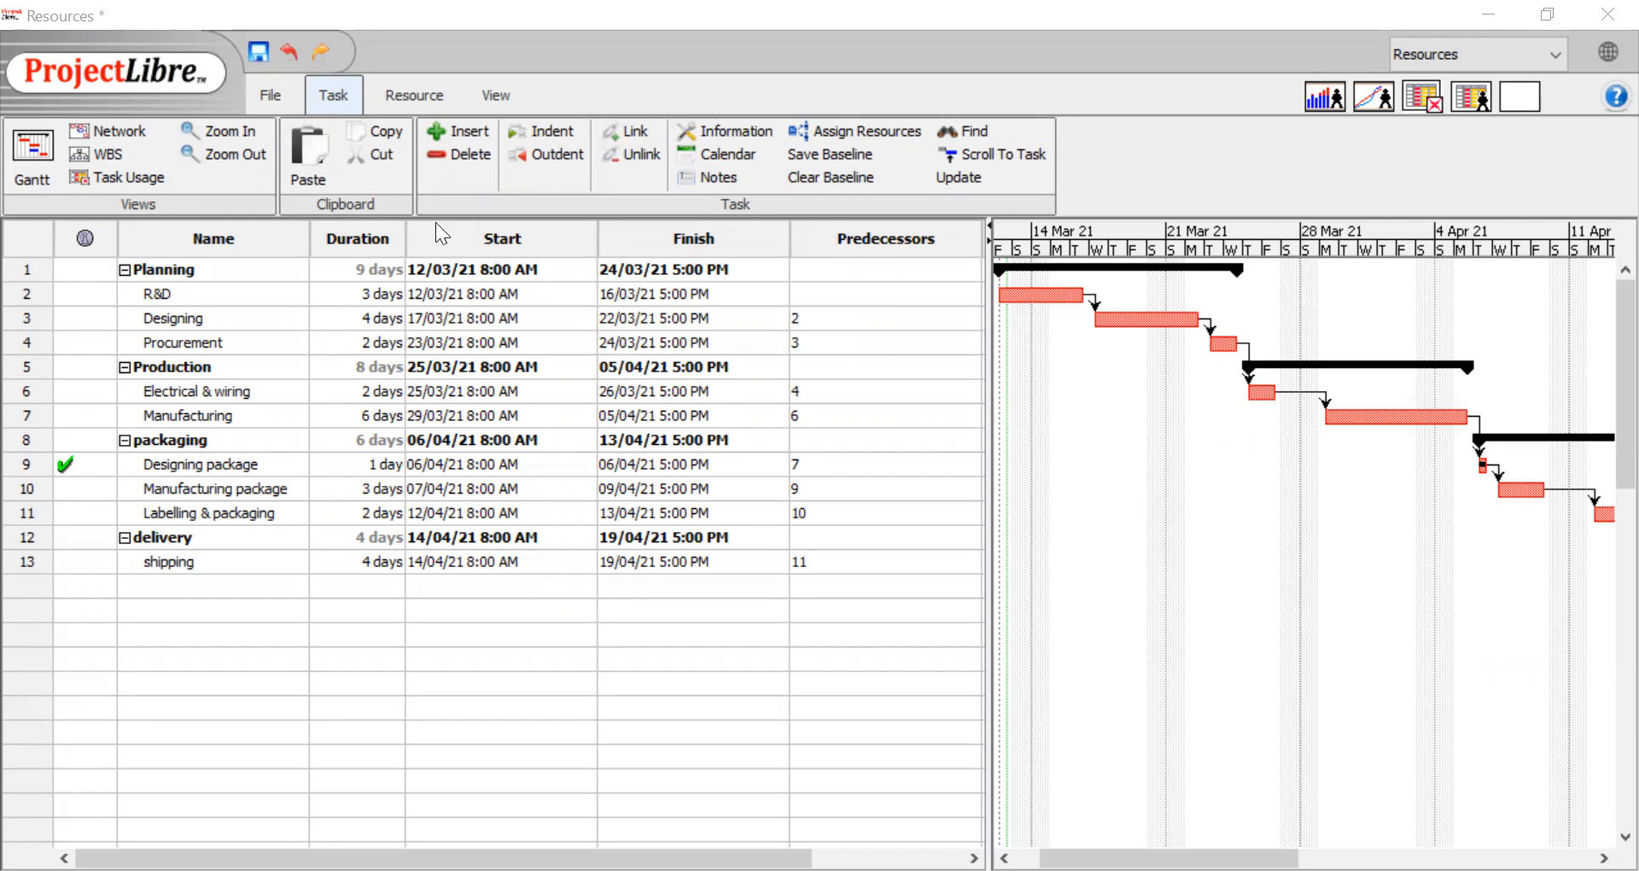
# Open the project's resource sheet and add three people by first name as resources in consecutive rows
pyautogui.click(411, 99)
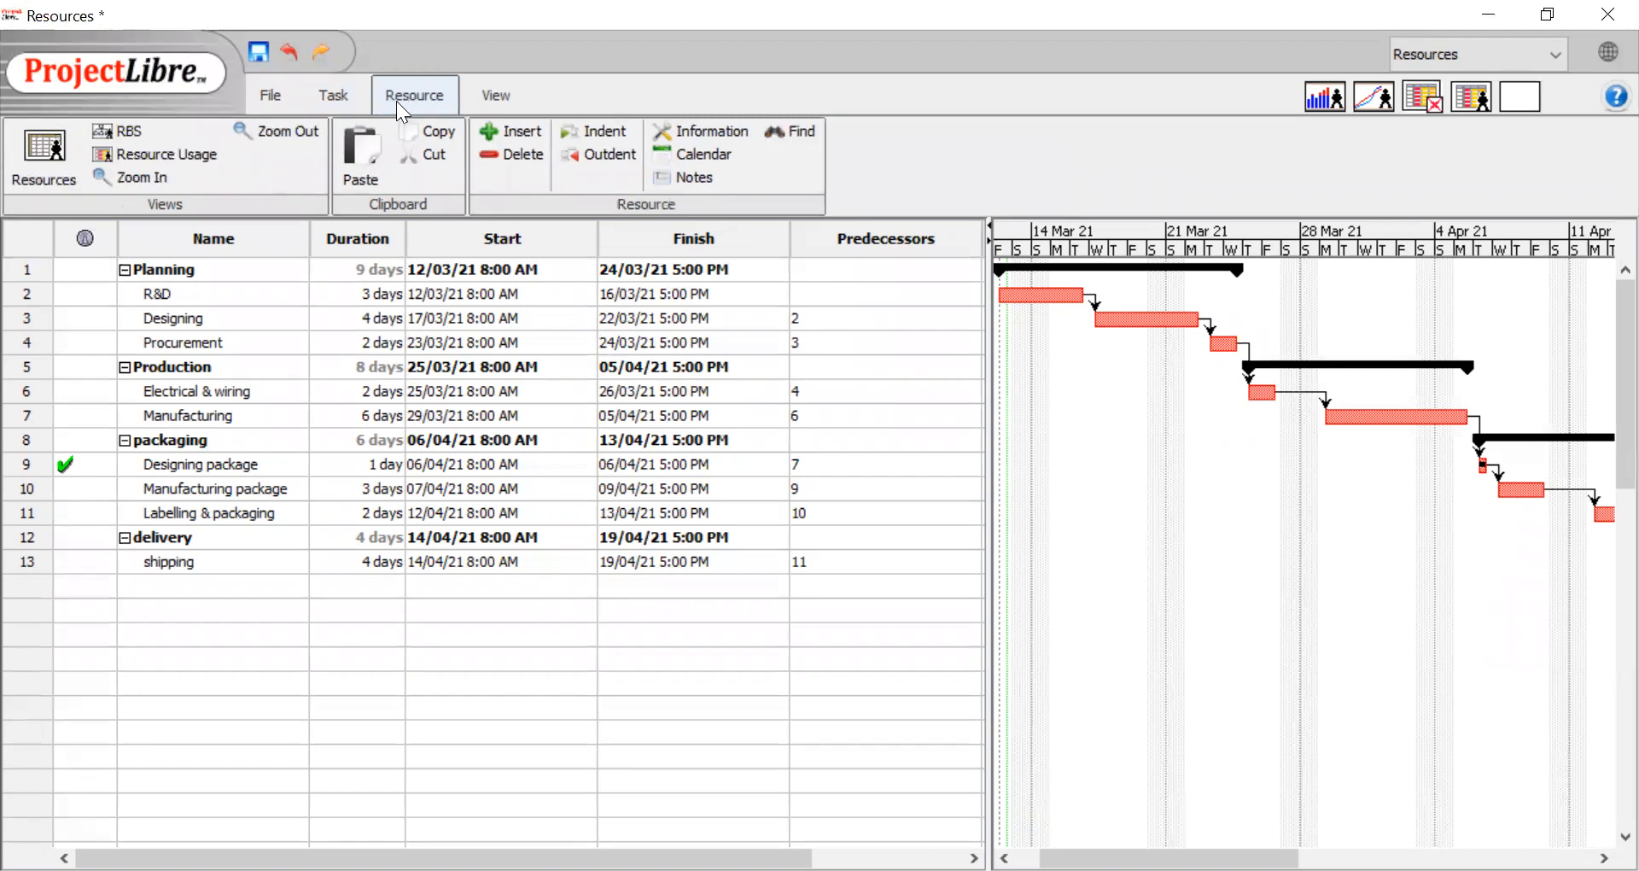
pyautogui.click(36, 154)
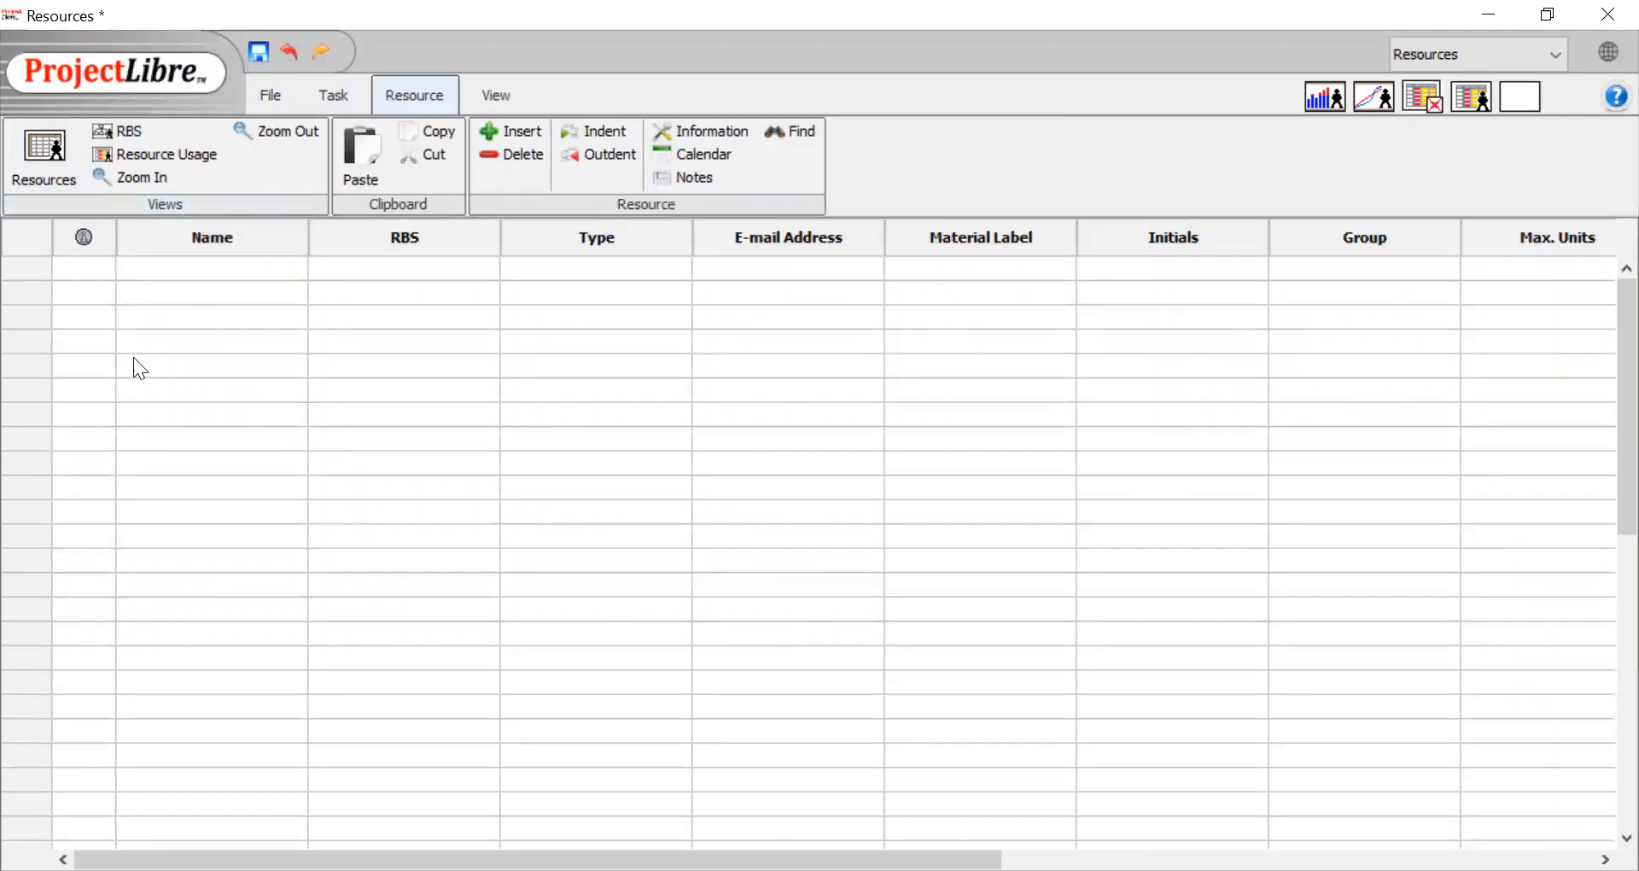
pyautogui.click(162, 297)
pyautogui.write('craig')
pyautogui.click(251, 317)
pyautogui.write('daniel')
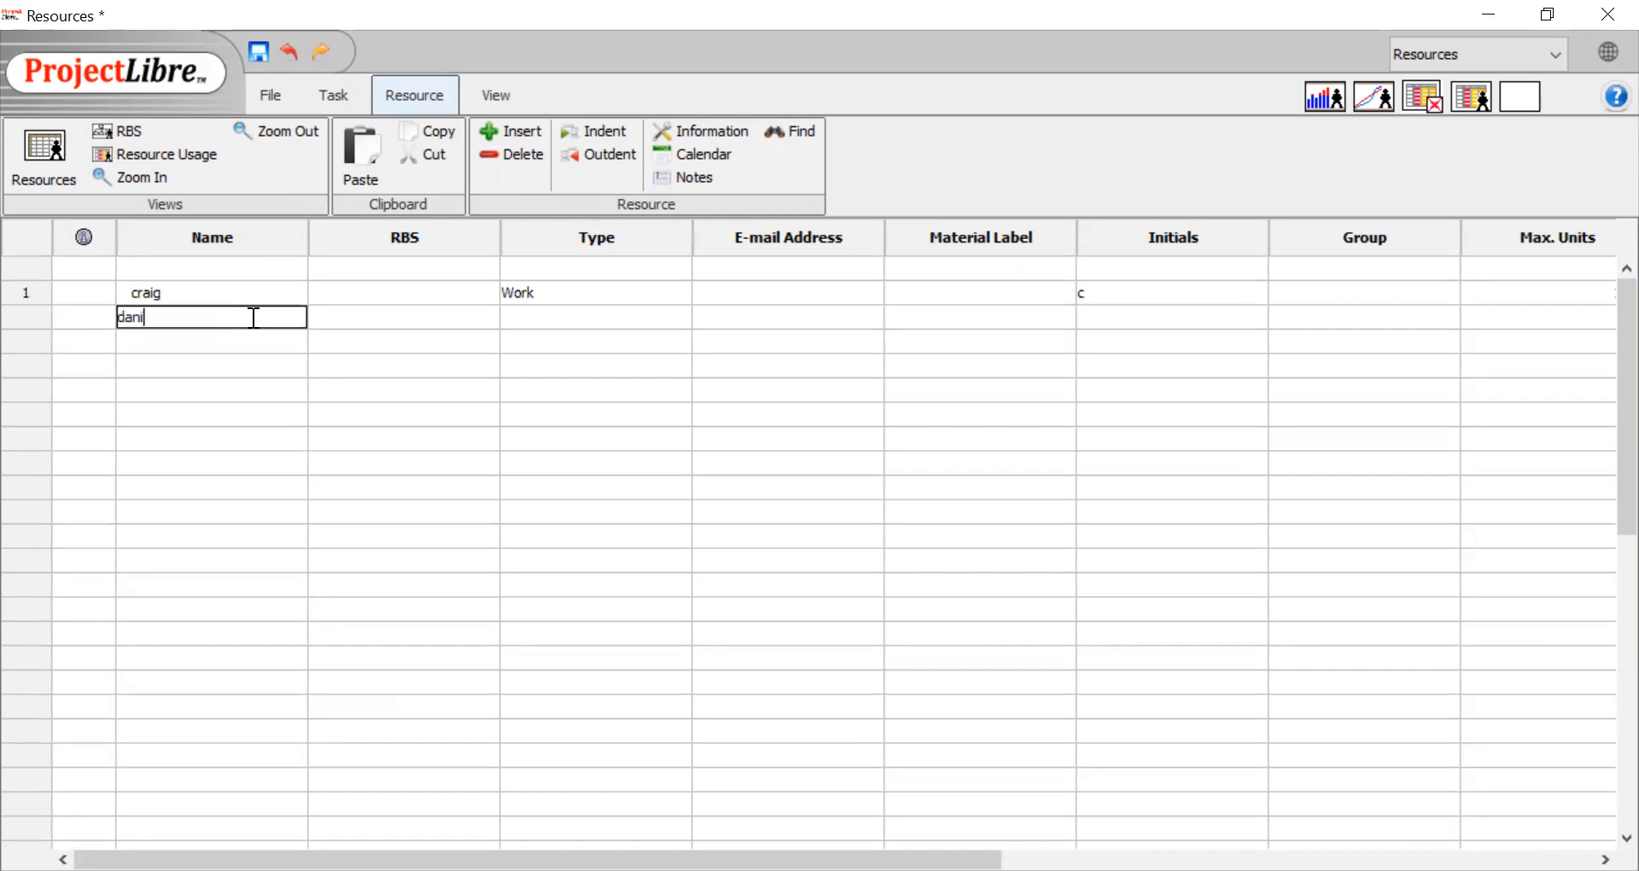
pyautogui.click(253, 335)
pyautogui.write('sean')
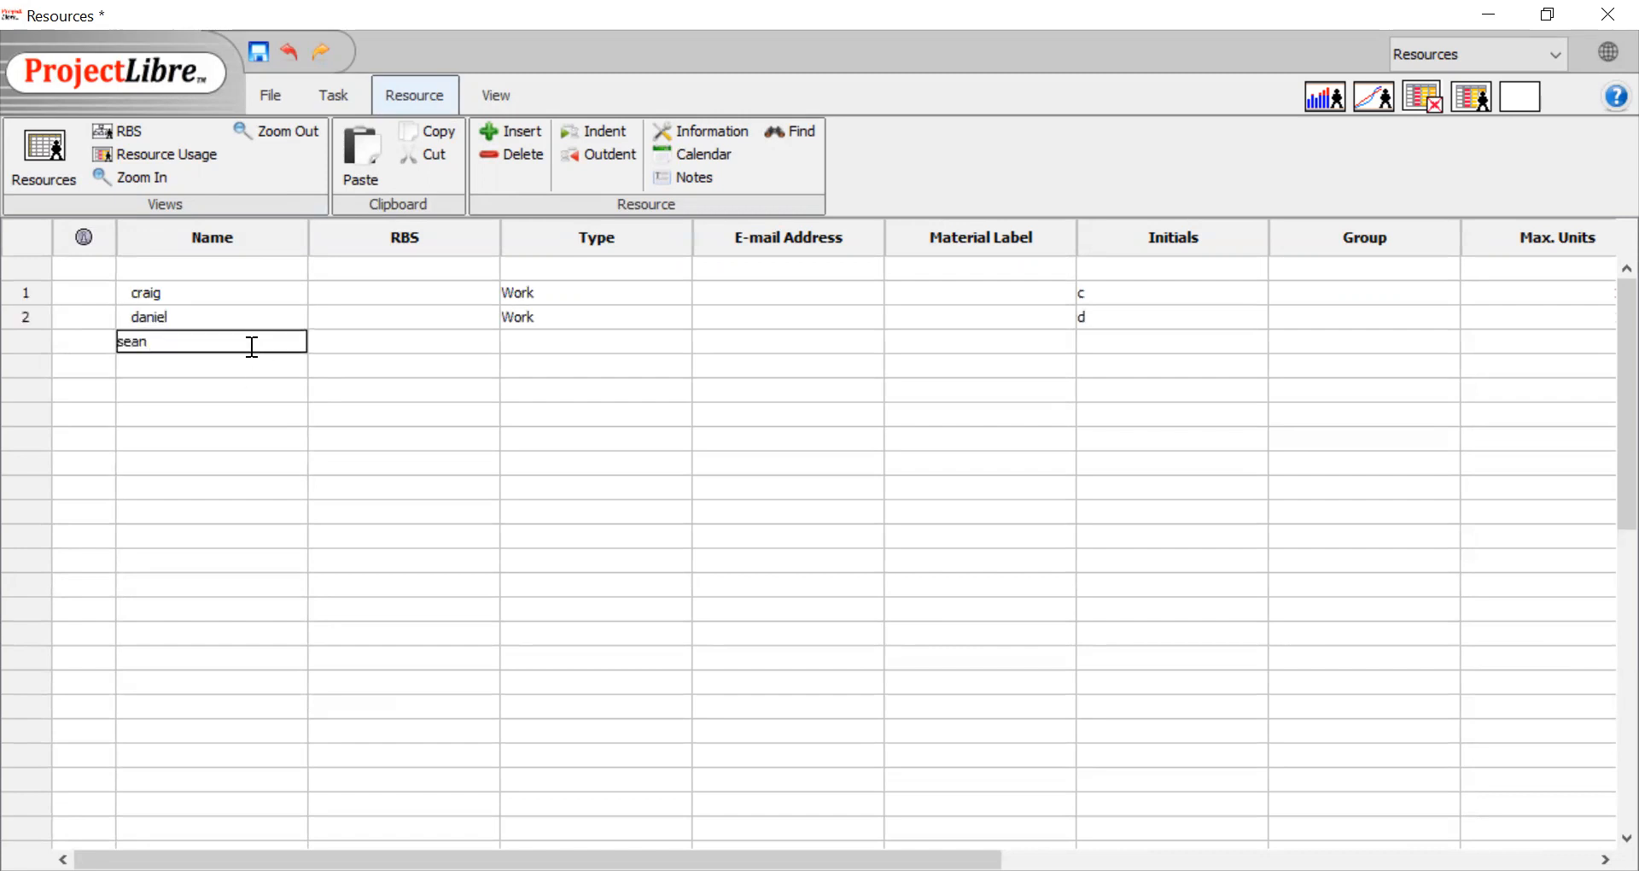
# Add two more resources named "electrical wire" and "paint", leaving one blank row below the people
pyautogui.click(247, 390)
pyautogui.write('electri')
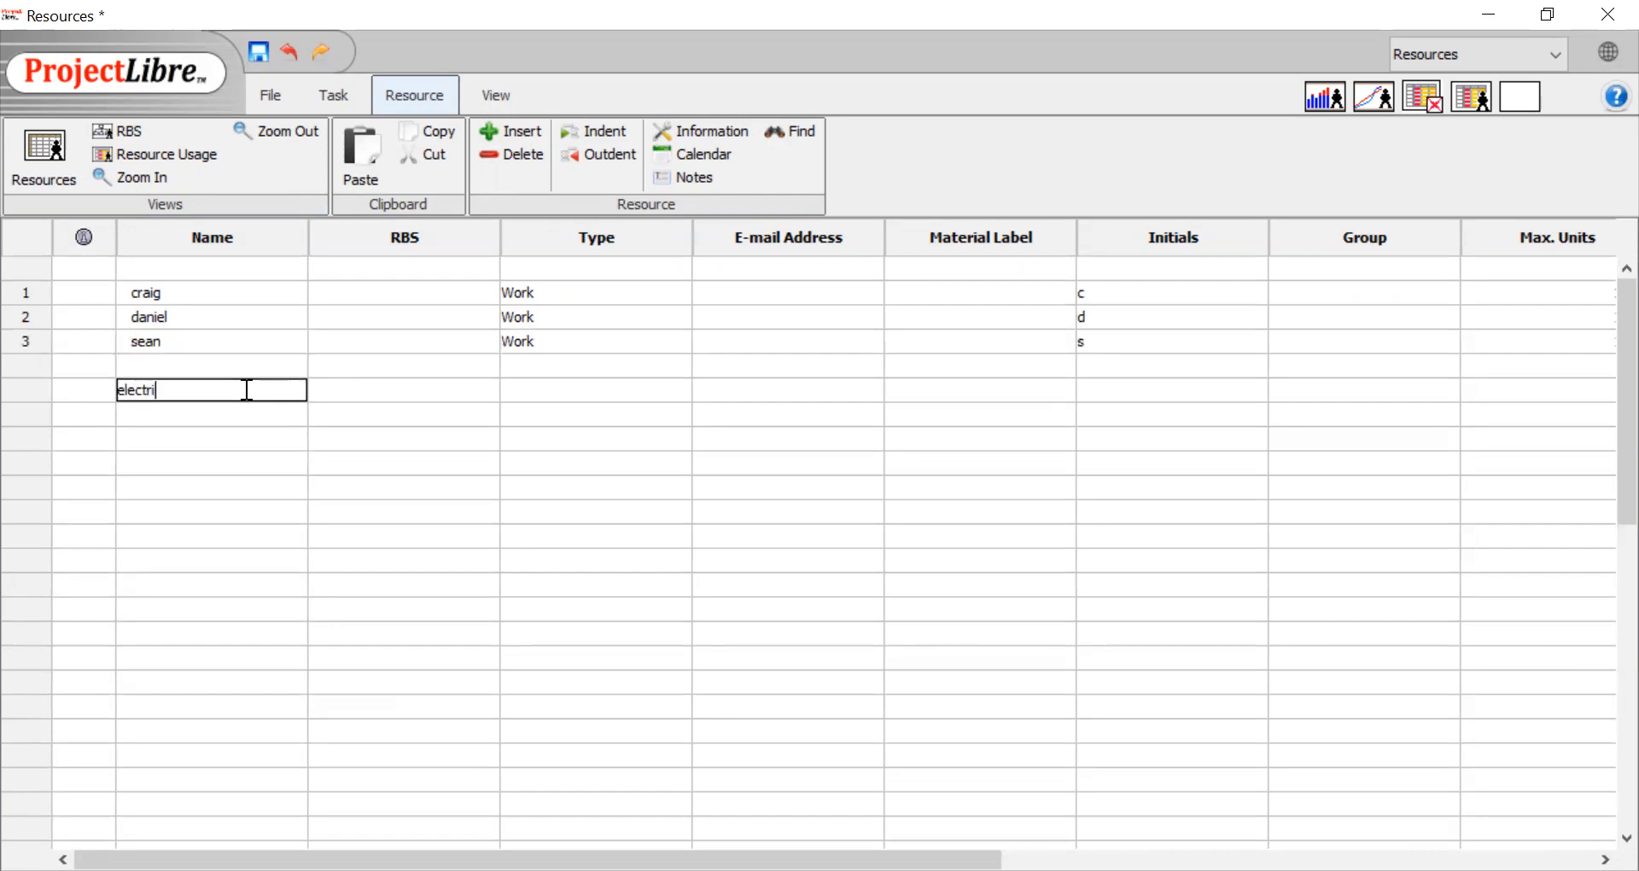
pyautogui.write('cal wire')
pyautogui.press('Return')
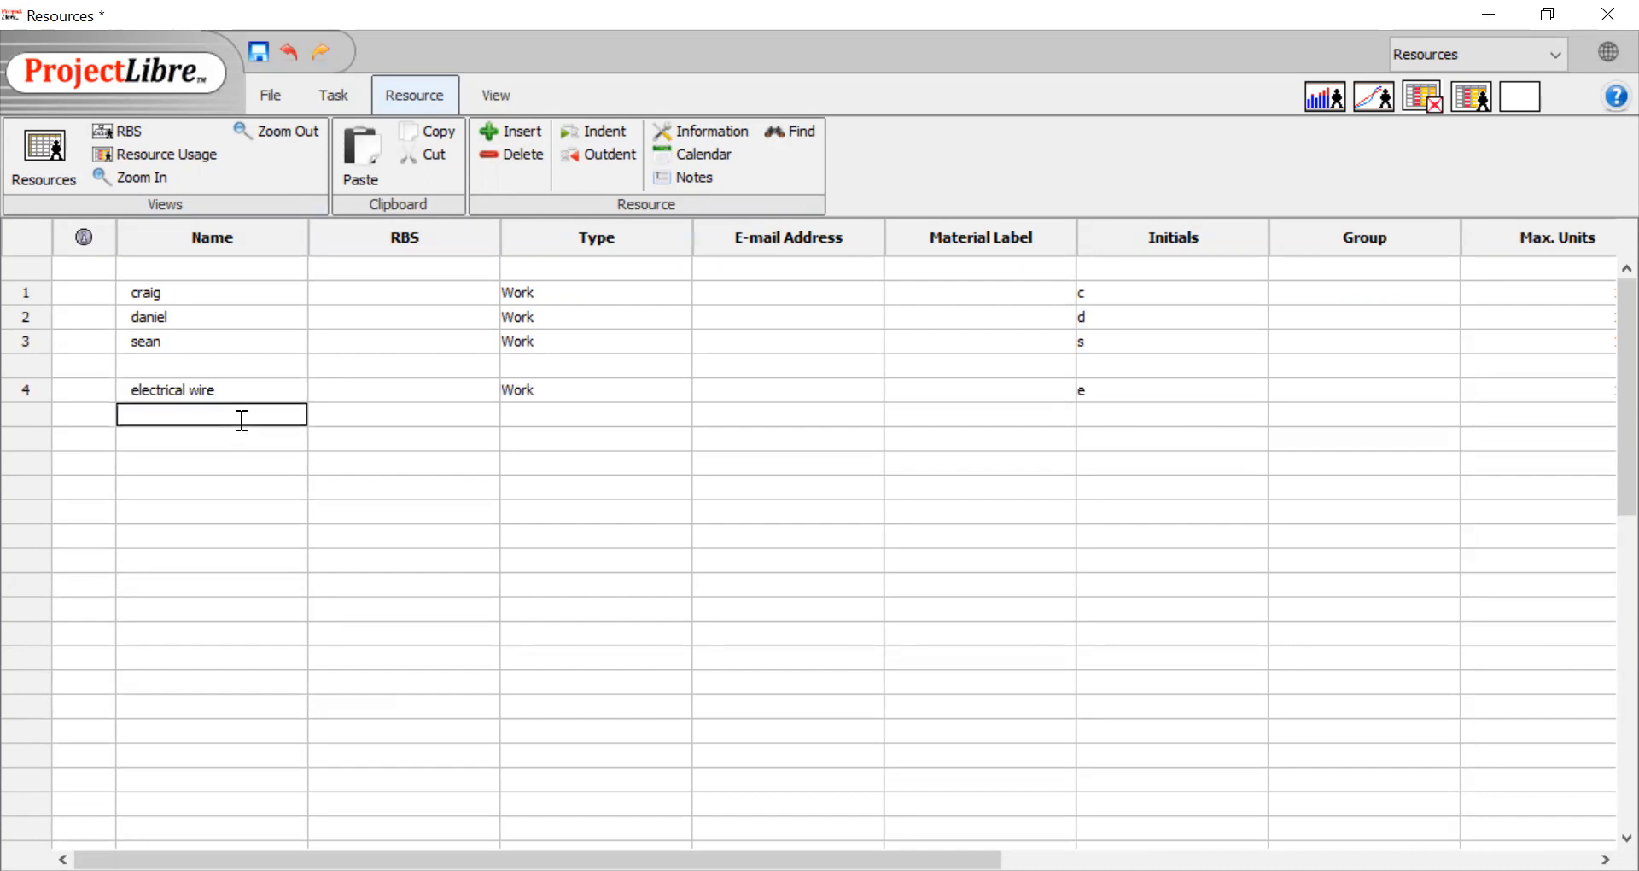
pyautogui.write('paint')
pyautogui.click(263, 483)
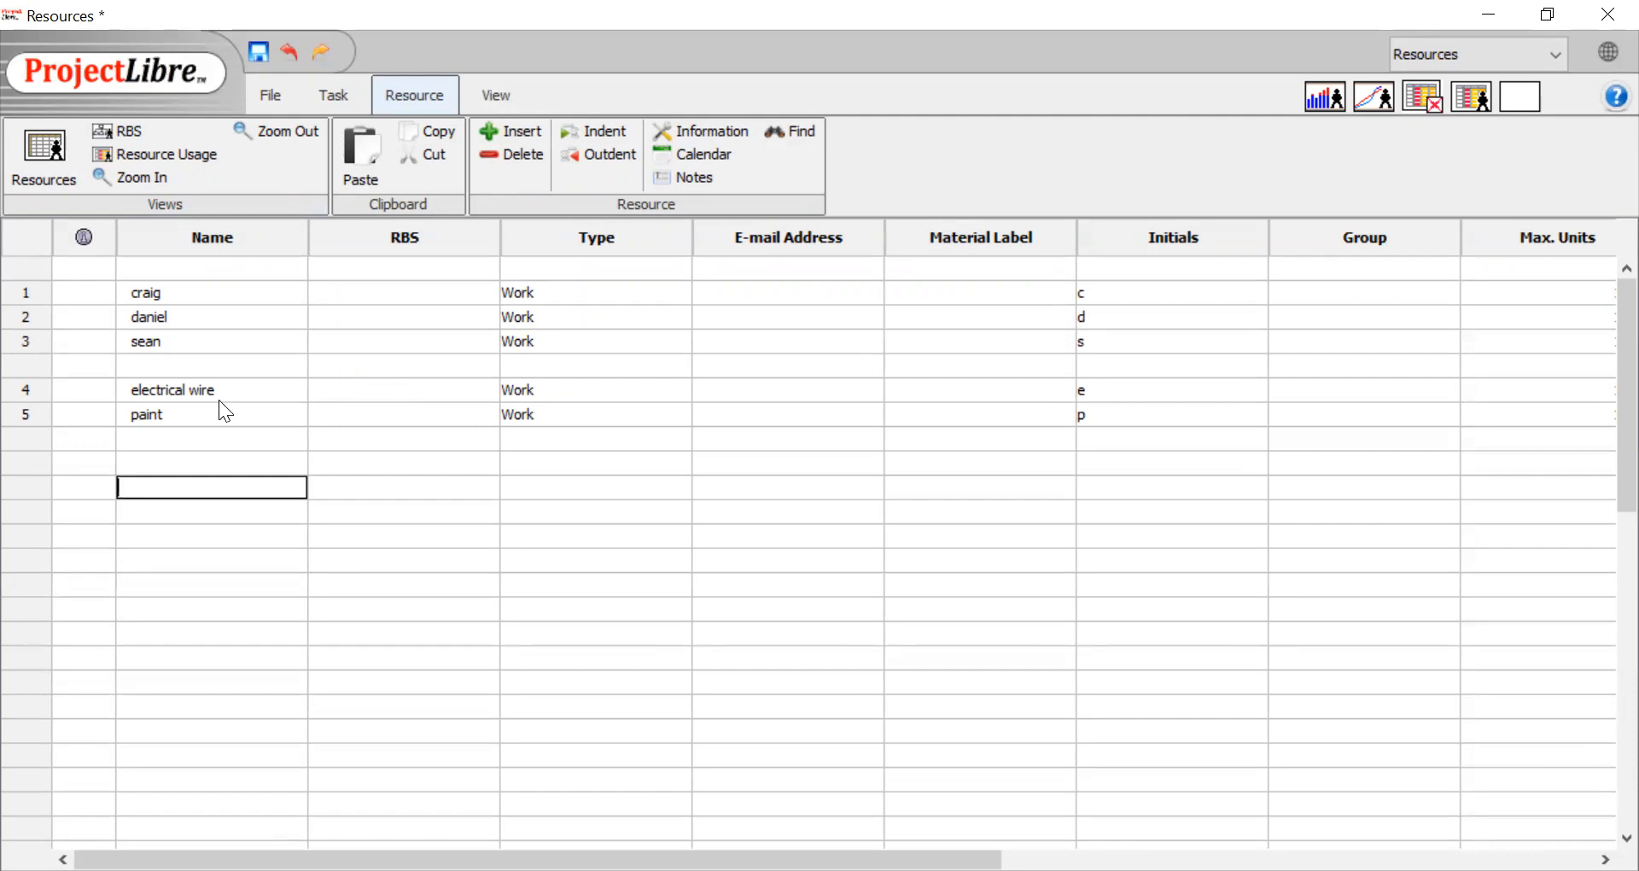
# Set the resource type of electrical wire and paint to Material
pyautogui.click(540, 385)
pyautogui.click(540, 391)
pyautogui.click(552, 411)
pyautogui.click(555, 417)
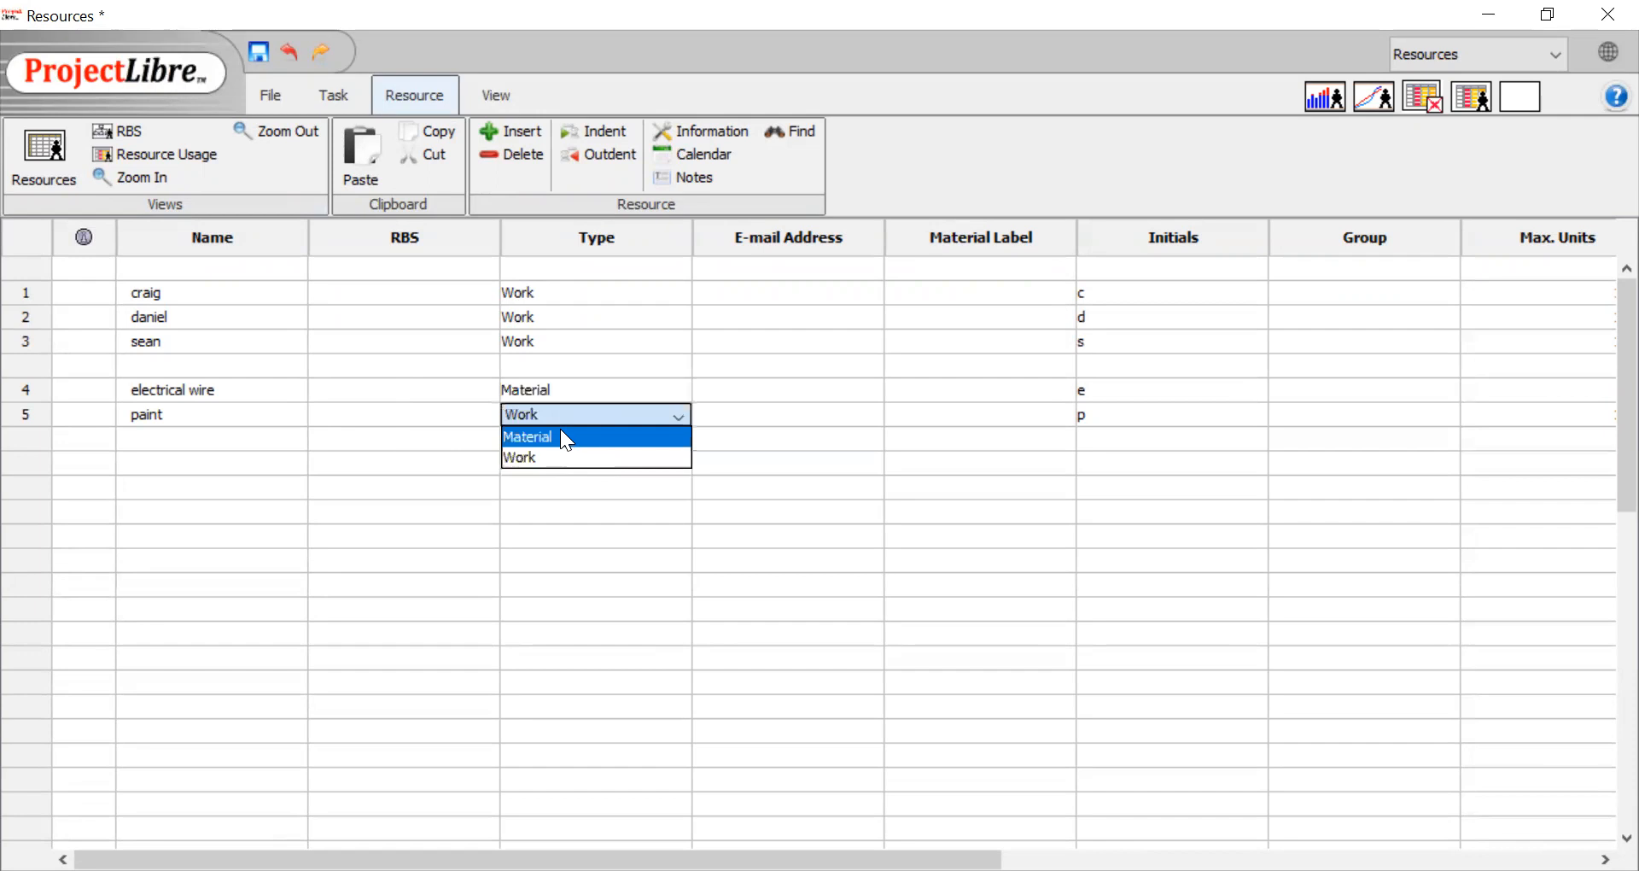
pyautogui.click(562, 438)
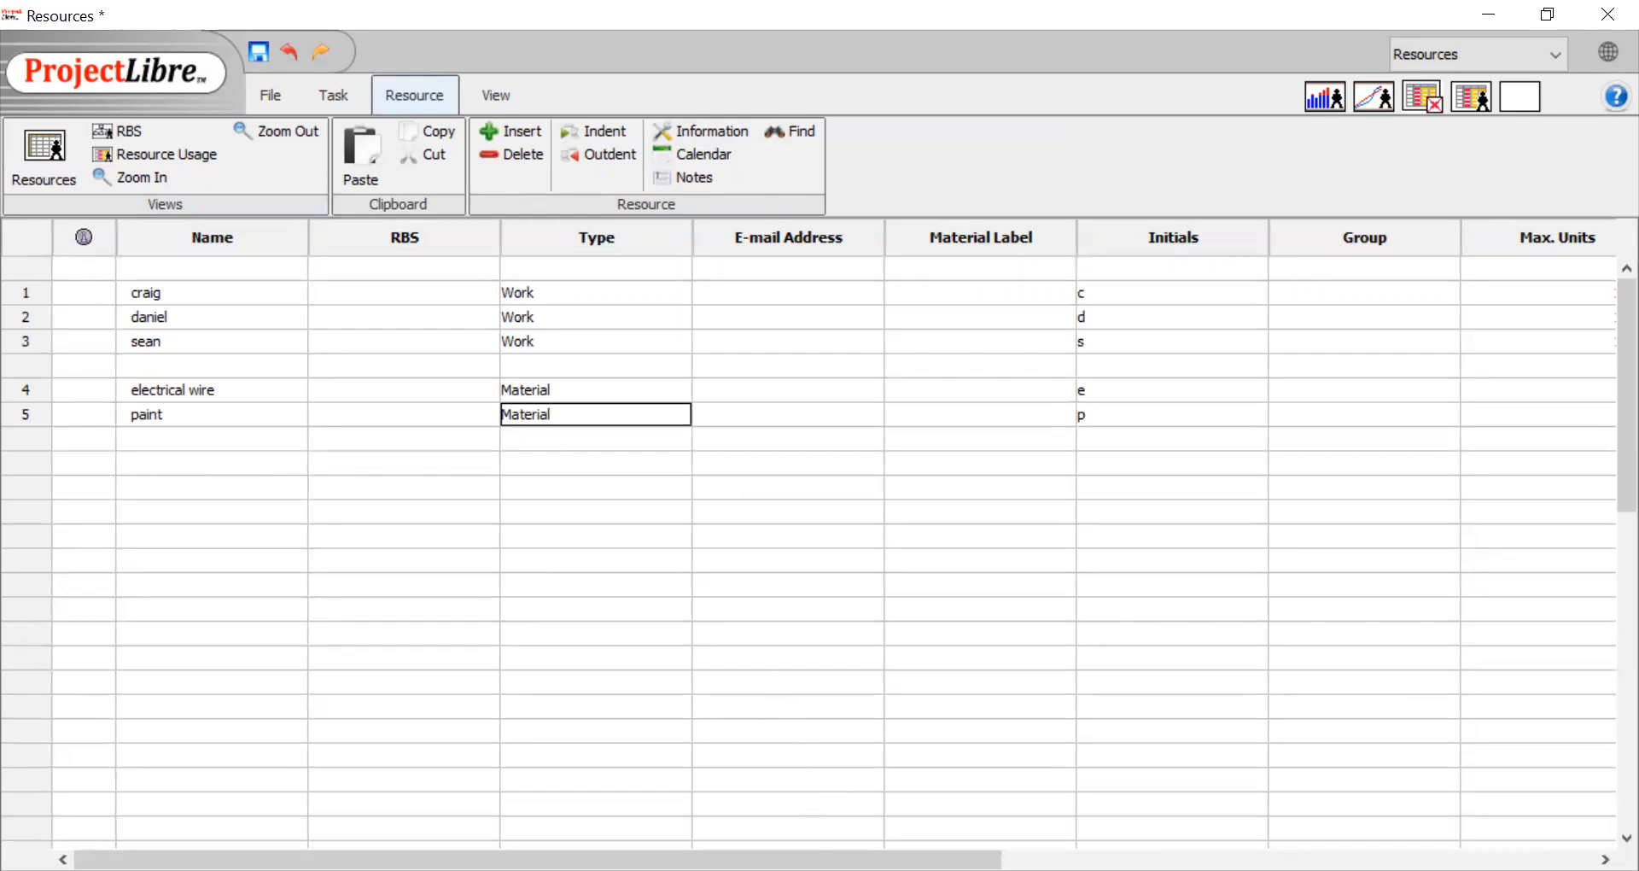
# Assign the first person in the resource sheet to the group "engineering"
pyautogui.moveTo(538, 860); pyautogui.dragTo(1115, 860)
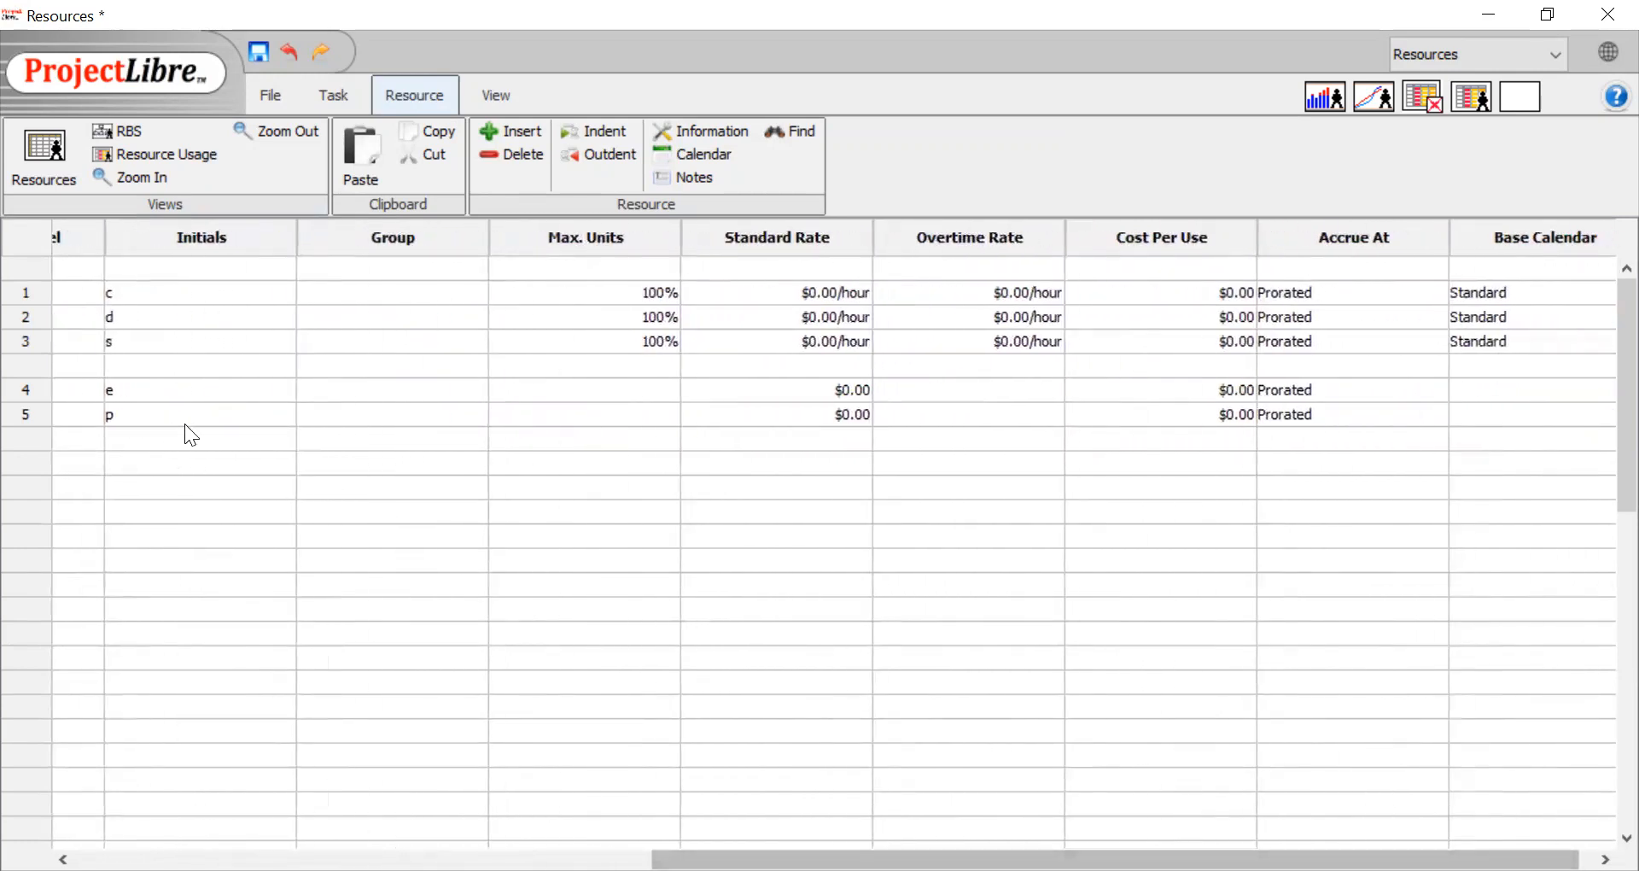
pyautogui.click(380, 291)
pyautogui.write('enh')
pyautogui.press('BackSpace')
pyautogui.press('BackSpace')
pyautogui.press('BackSpace')
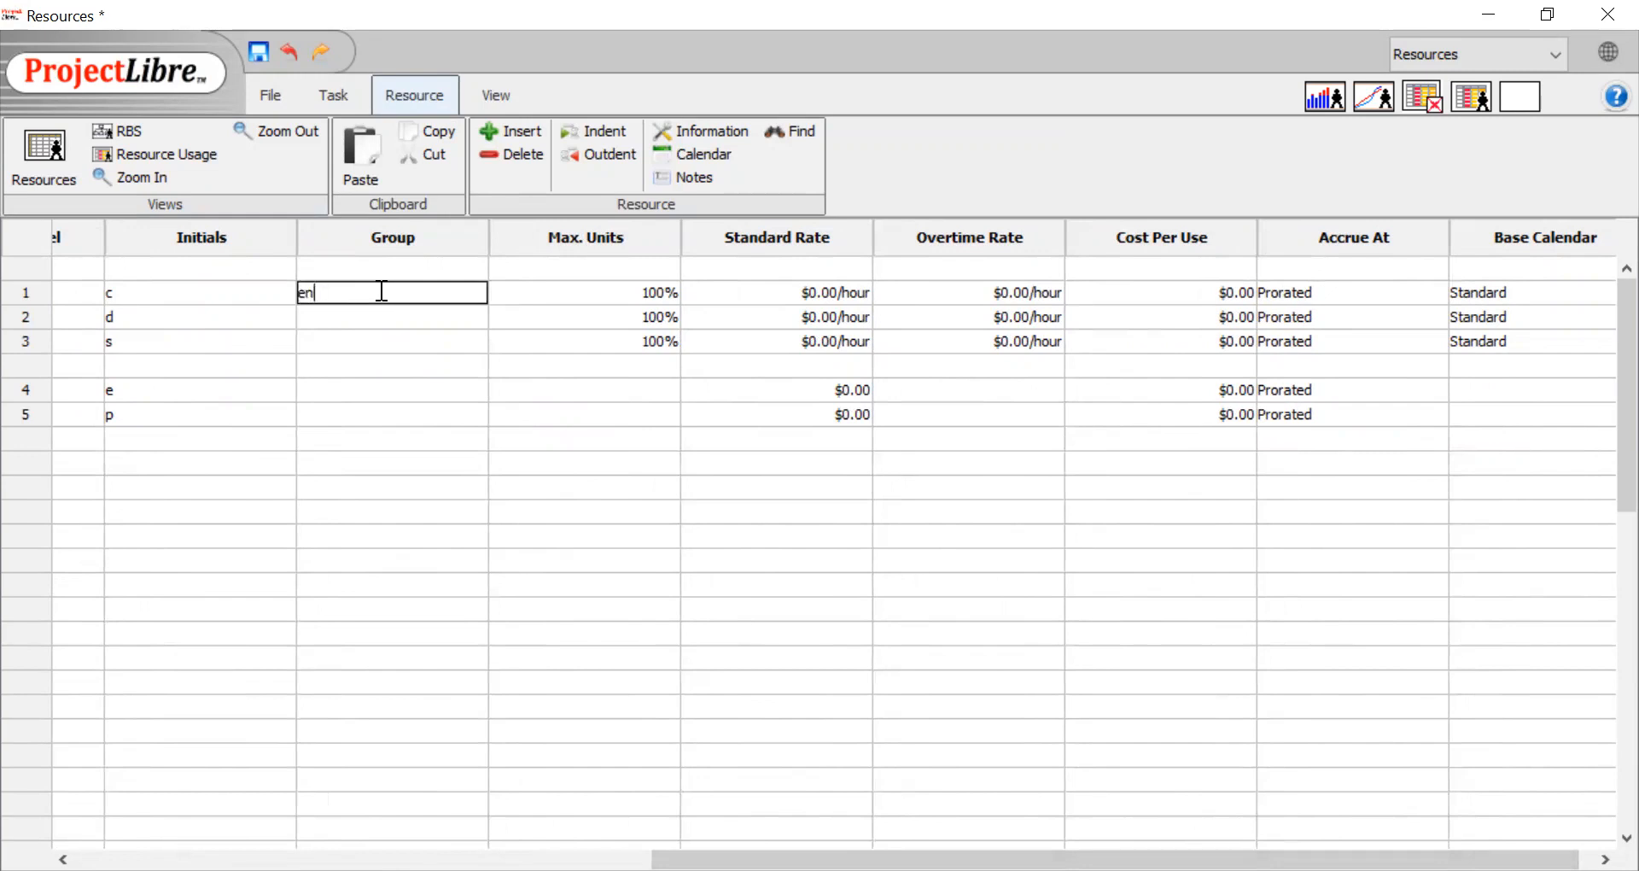
pyautogui.write('engineering')
# Assign the electrical wire resource to the group "production"
pyautogui.click(383, 389)
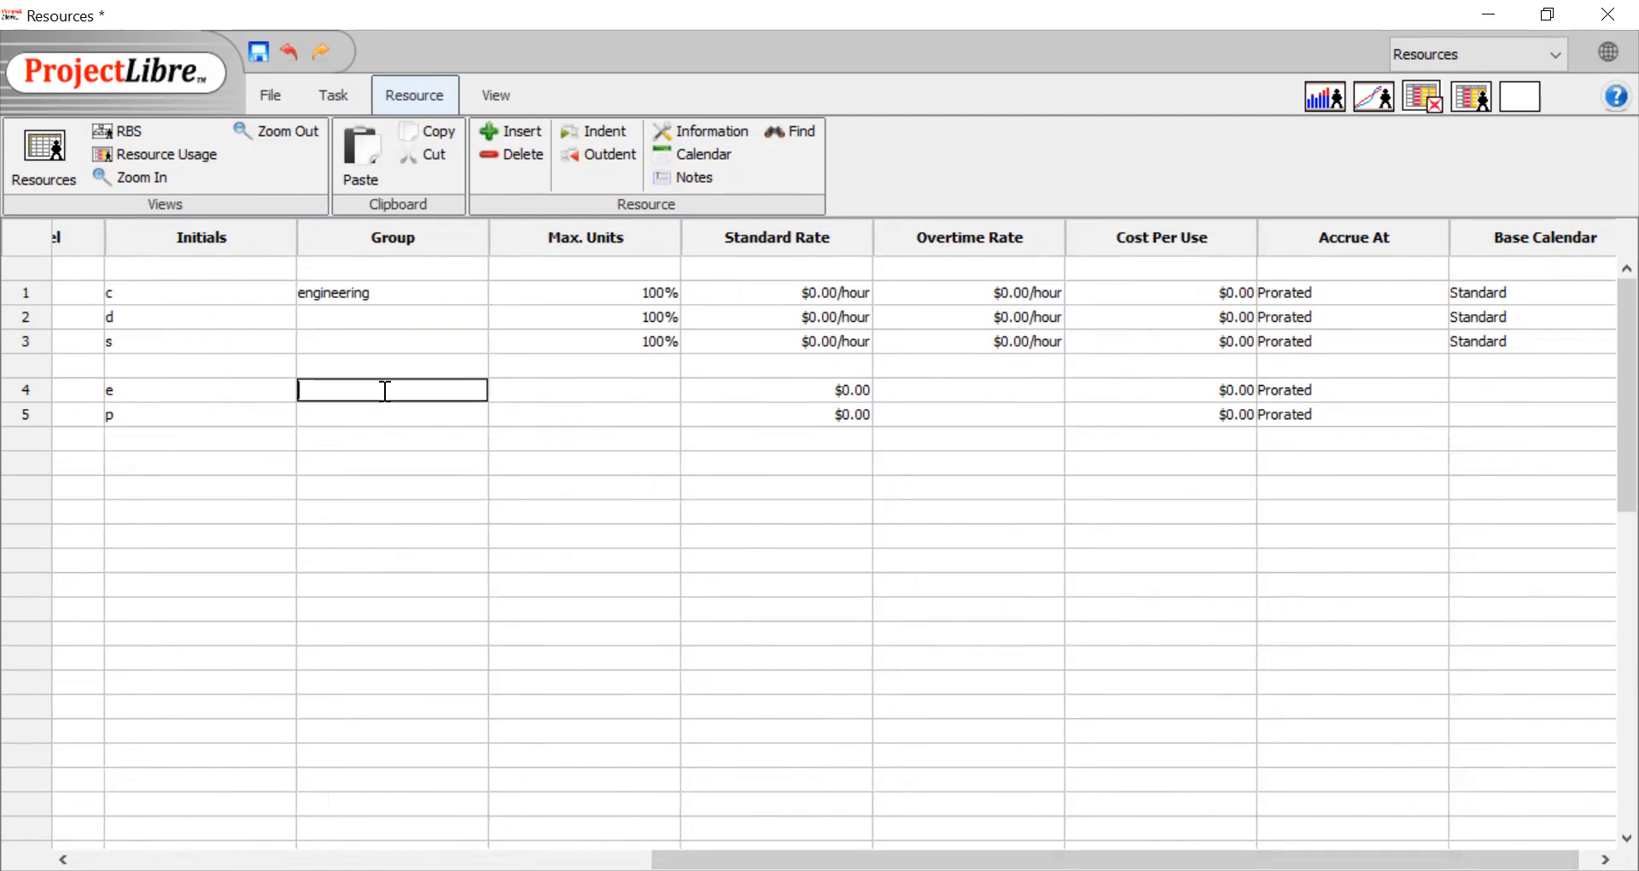
pyautogui.write('production')
pyautogui.click(425, 438)
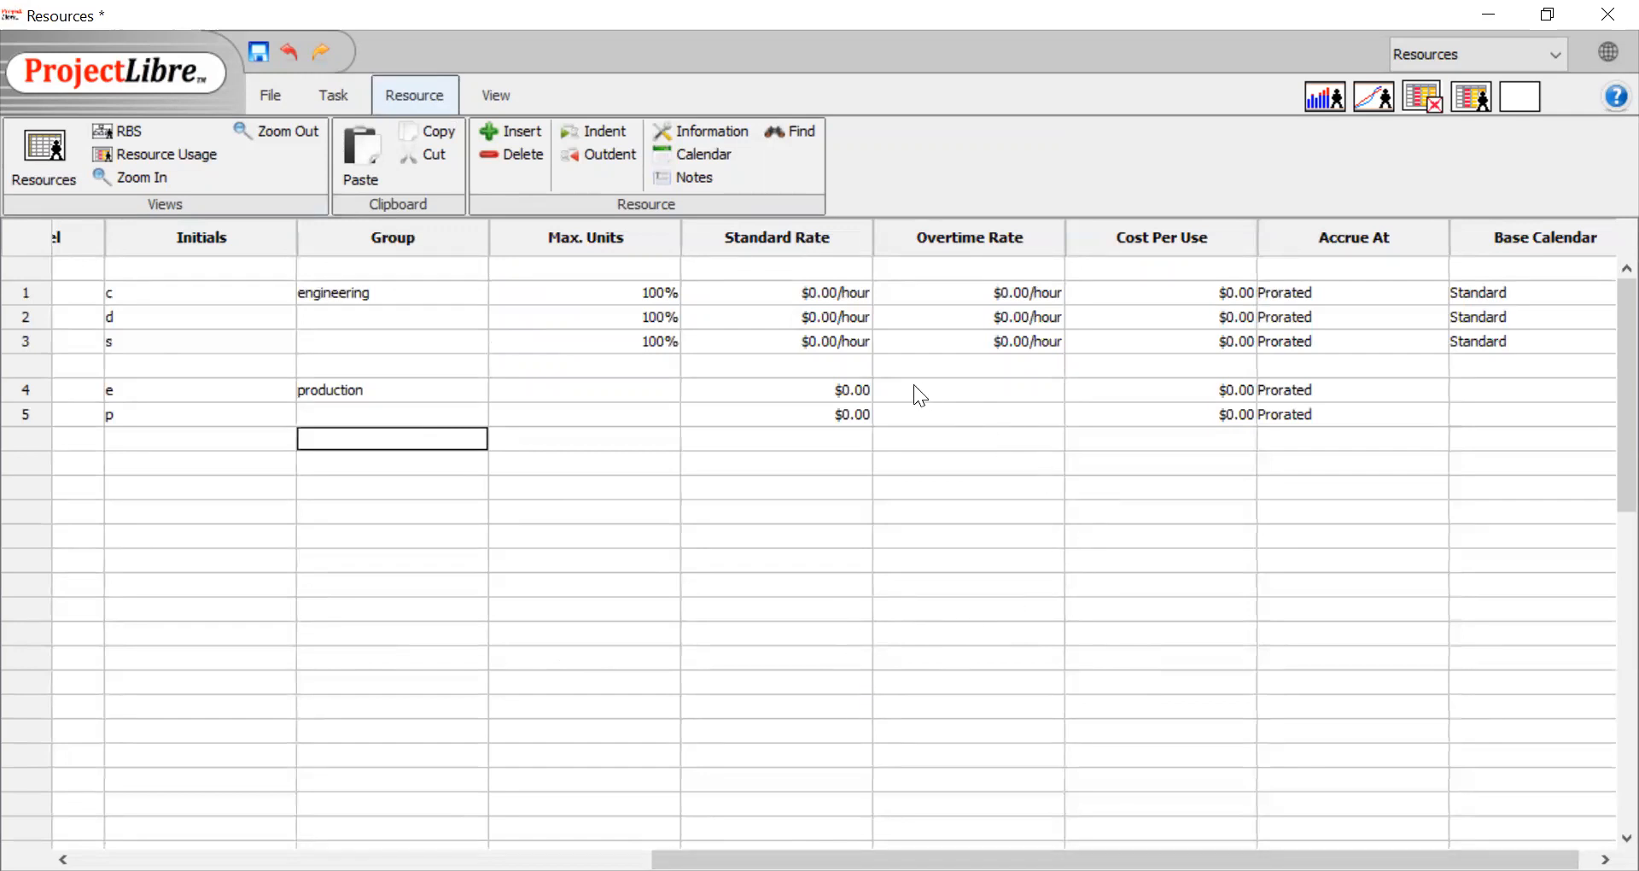
# Set the standard rates of the three people to 20/h, 30/h and 20/h in row order
pyautogui.doubleClick(796, 289)
pyautogui.write('20/h')
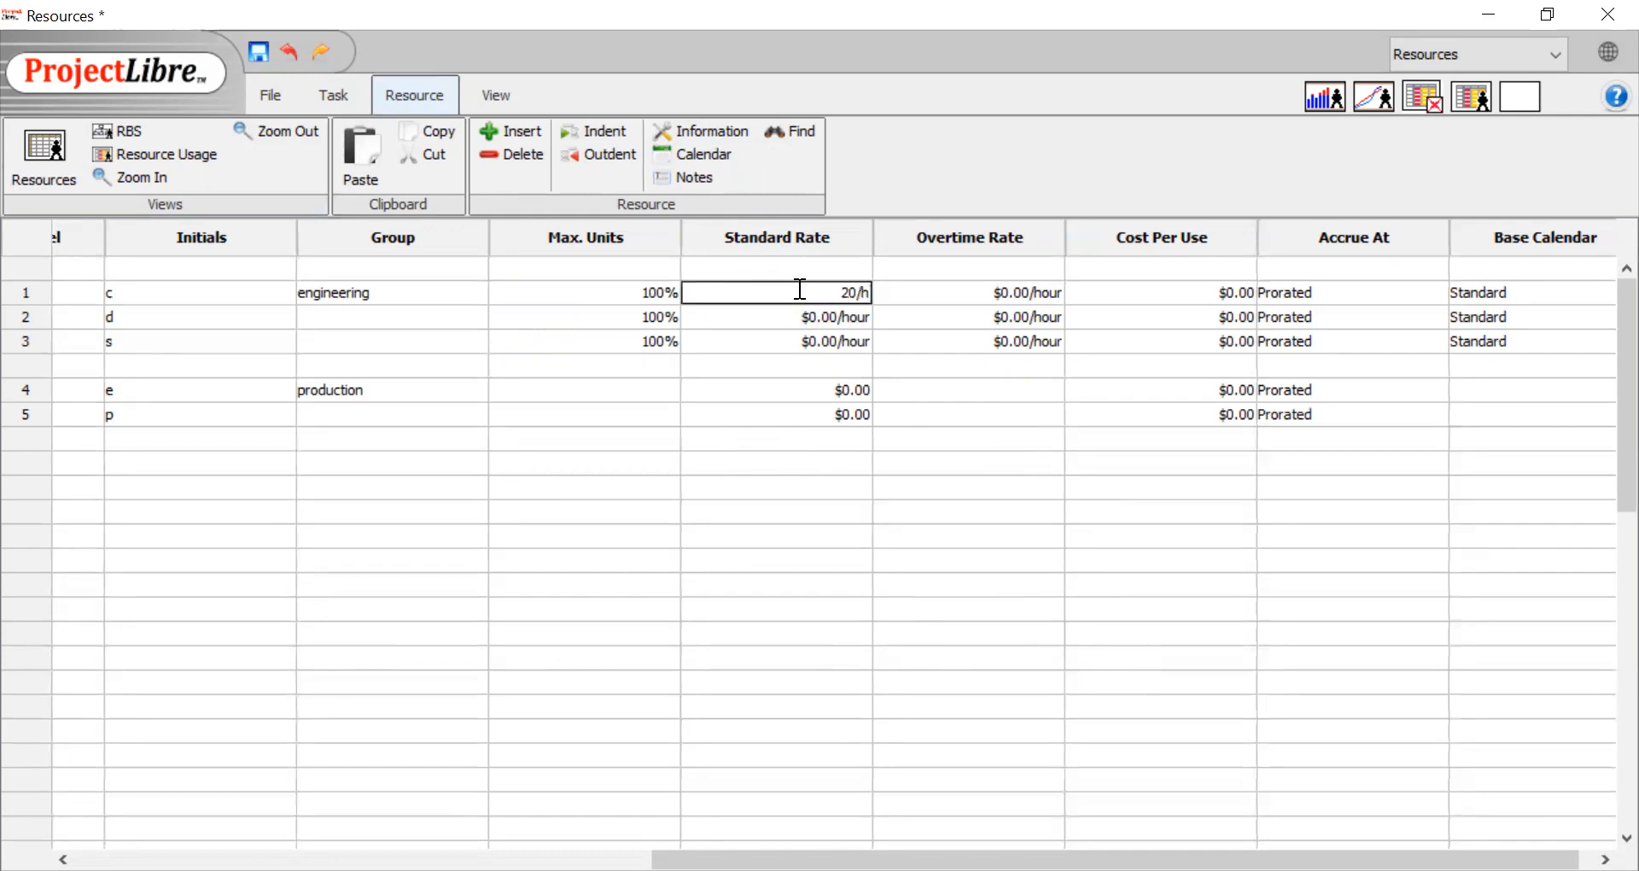
pyautogui.doubleClick(839, 312)
pyautogui.write('30/h')
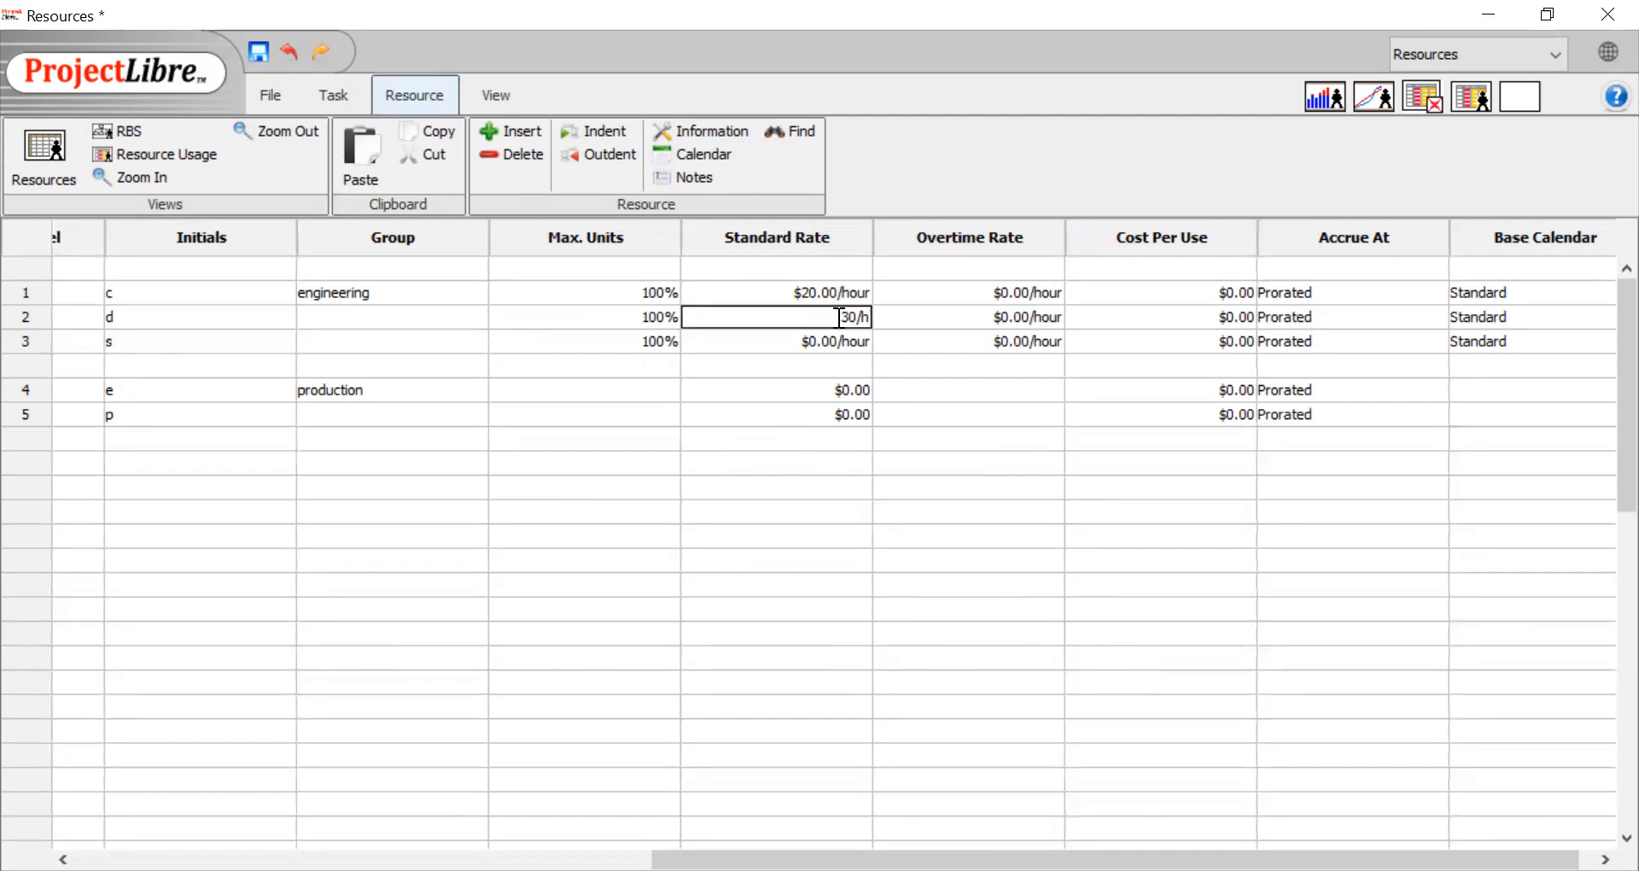
pyautogui.doubleClick(850, 334)
pyautogui.write('2')
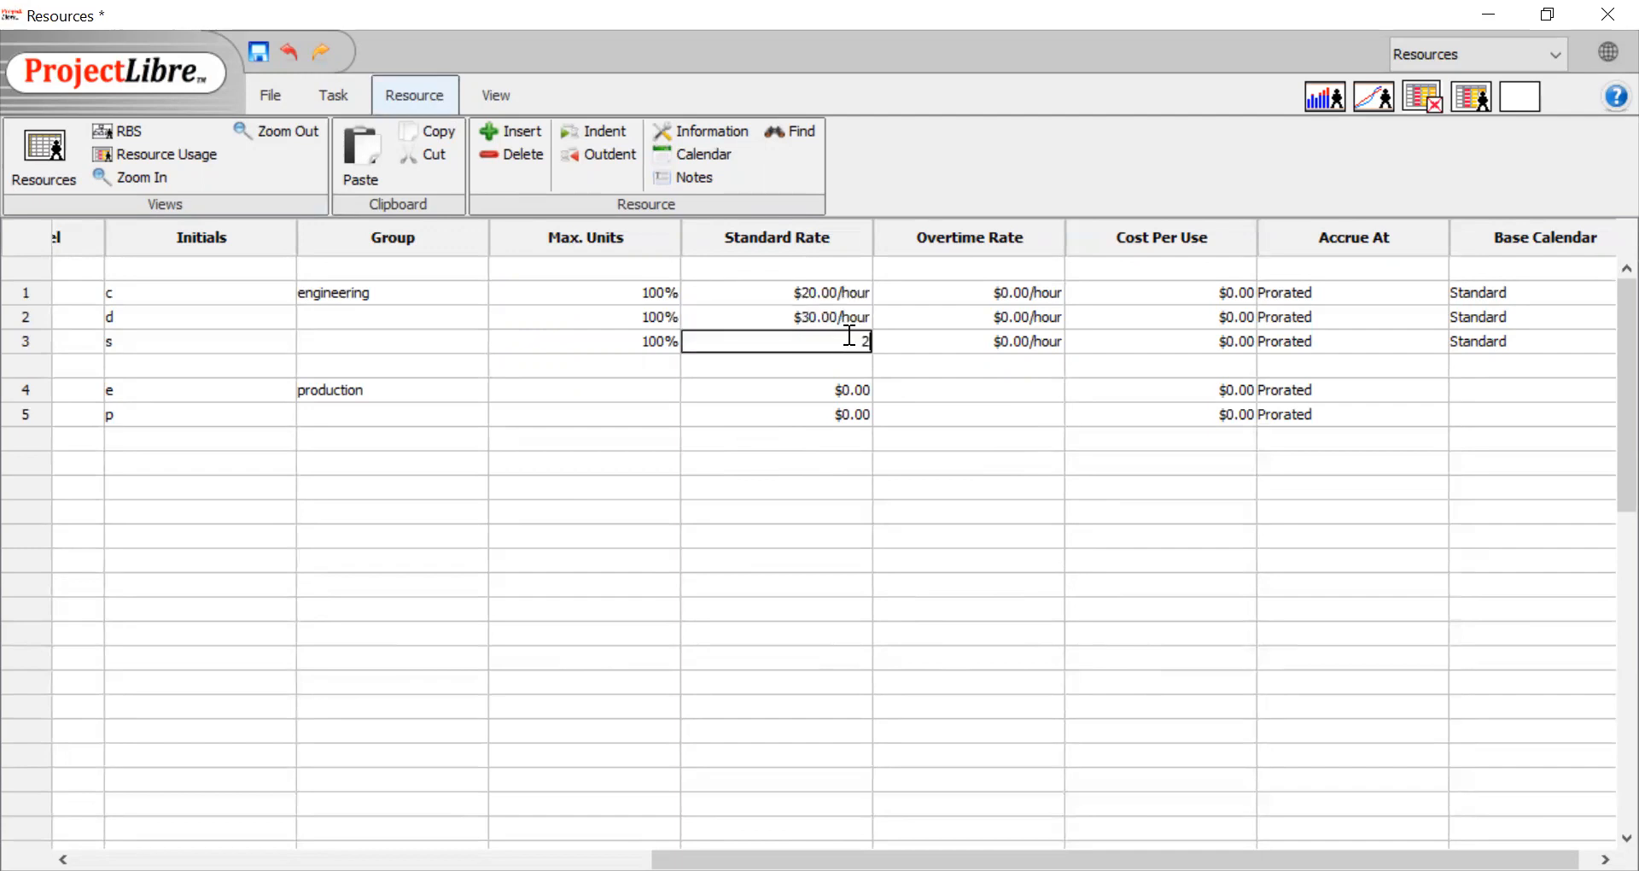
pyautogui.write('0/h')
pyautogui.press('Return')
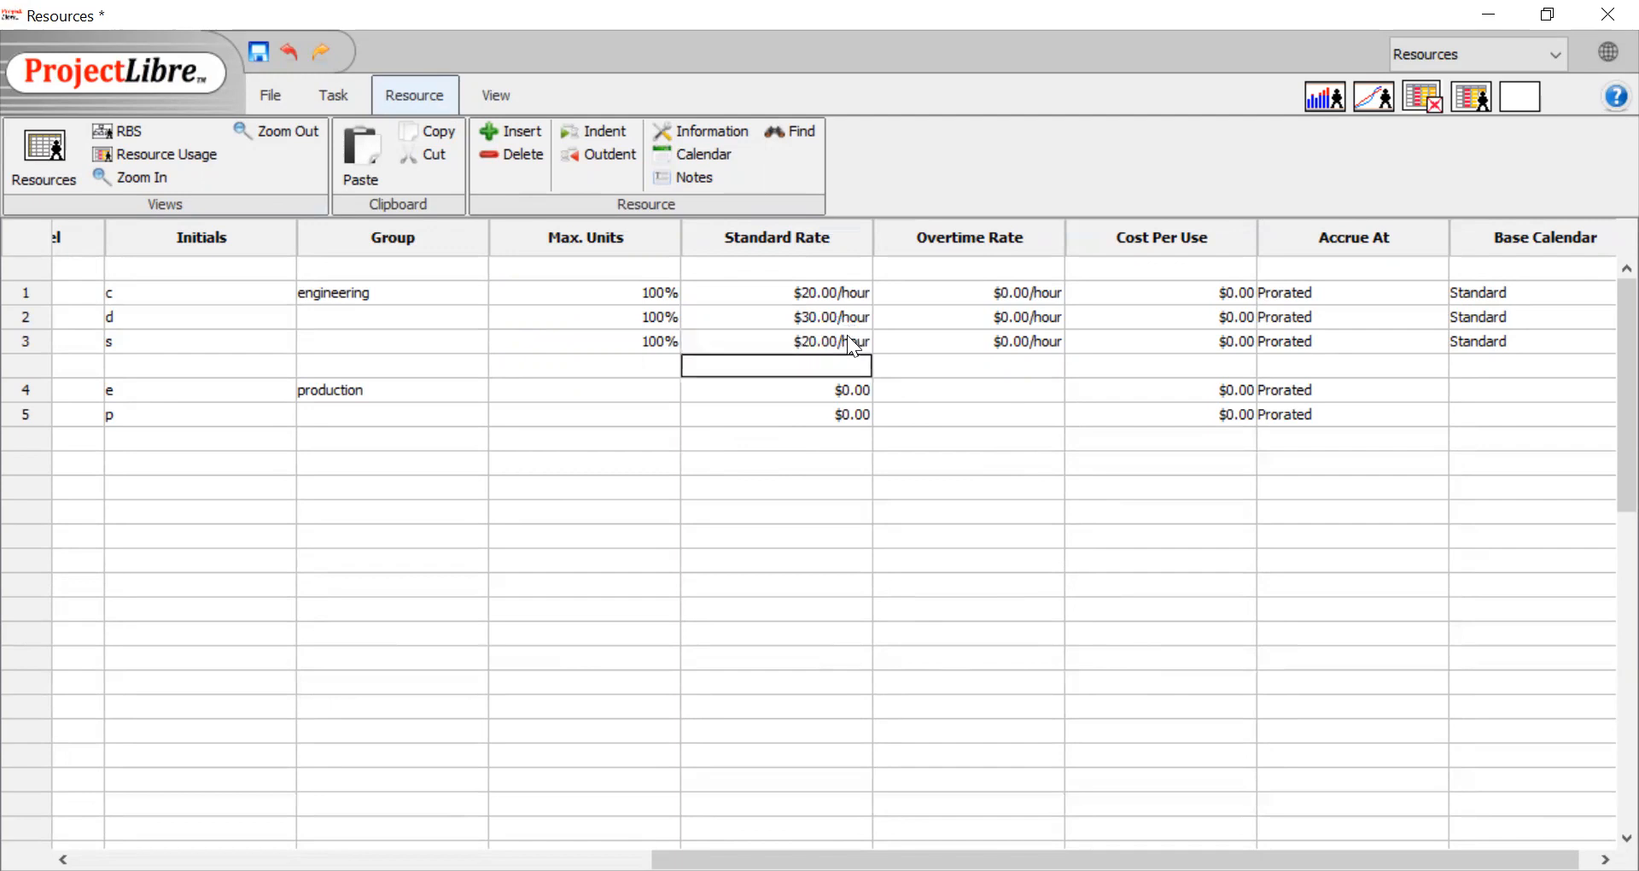
# Set the third person's standard rate to 200.00/week
pyautogui.doubleClick(828, 335)
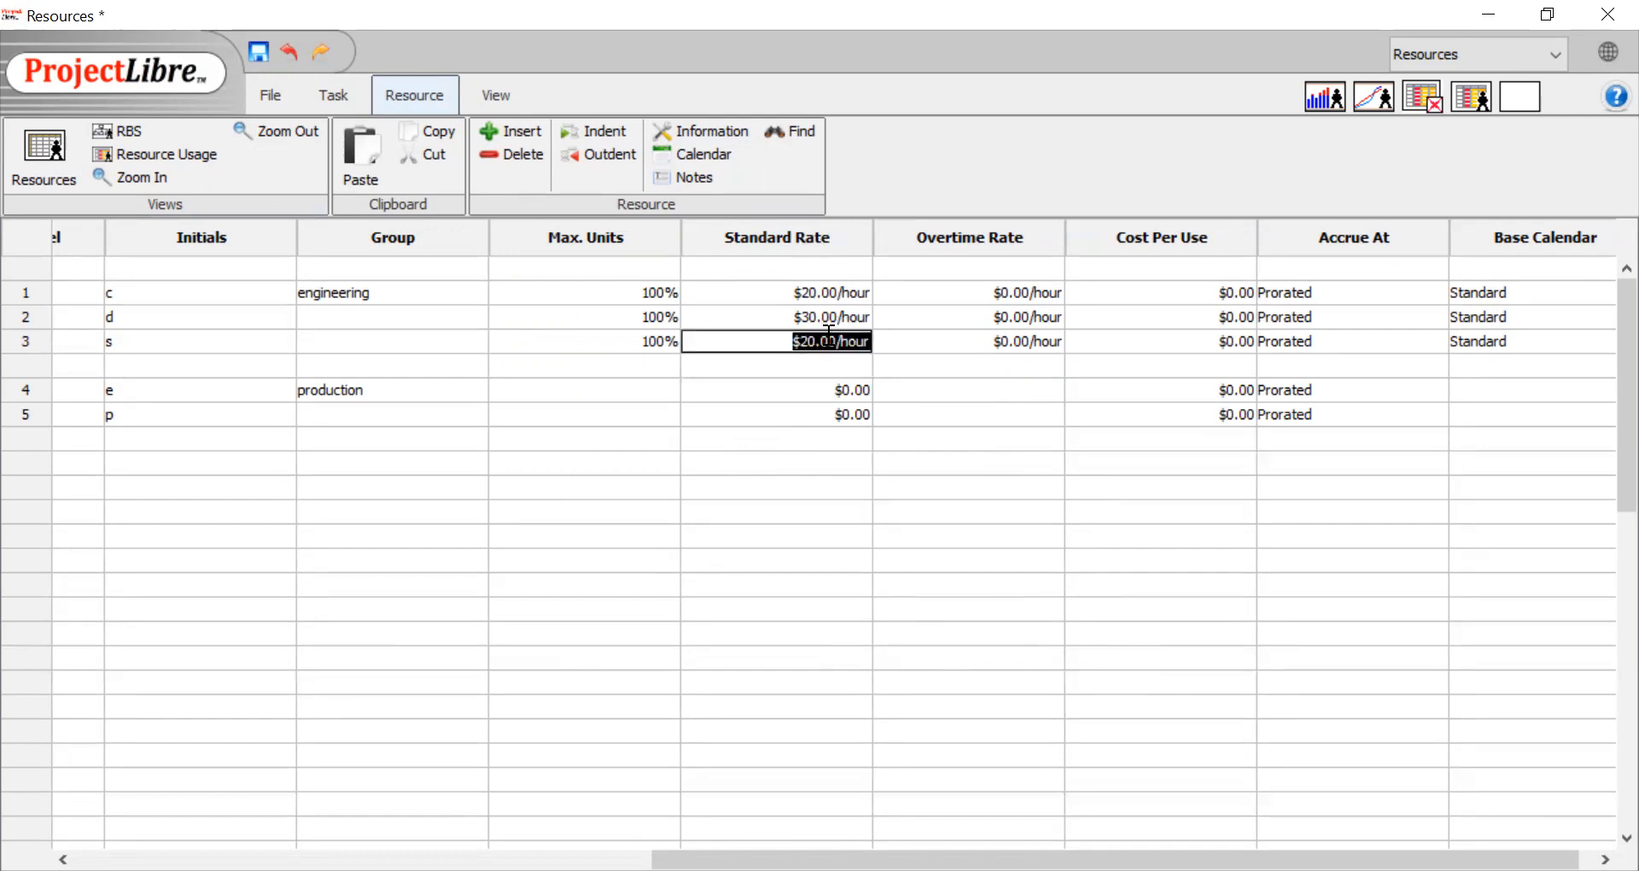
pyautogui.write('200.00/week')
pyautogui.press('Return')
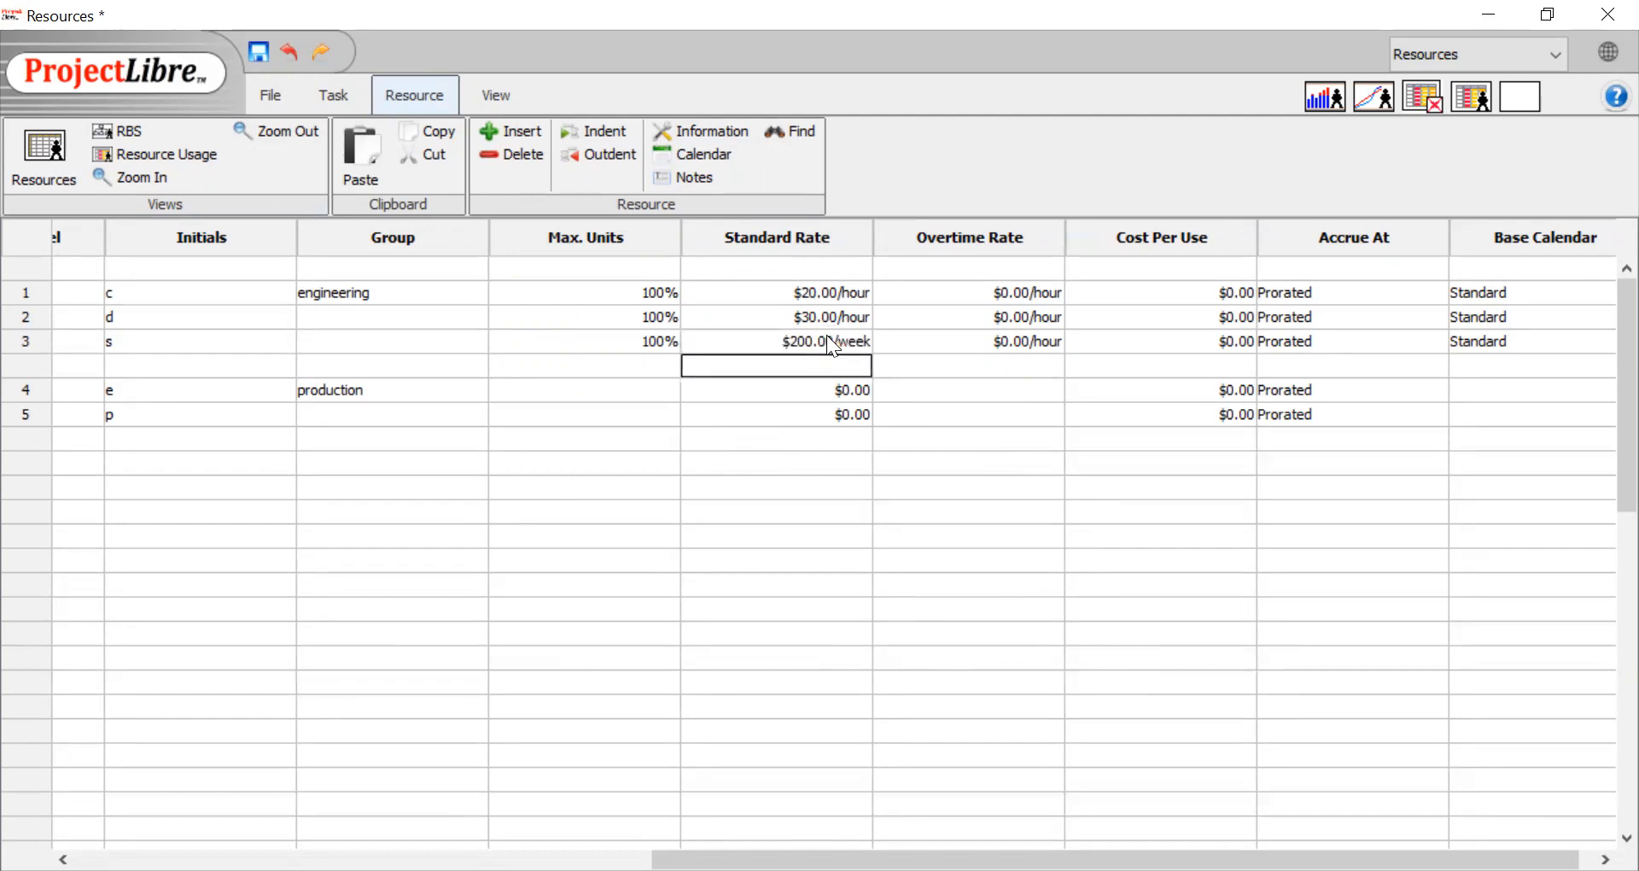
# Set the third person's standard rate to 2000/month, spelling out the month unit in full
pyautogui.doubleClick(828, 336)
pyautogui.write('200')
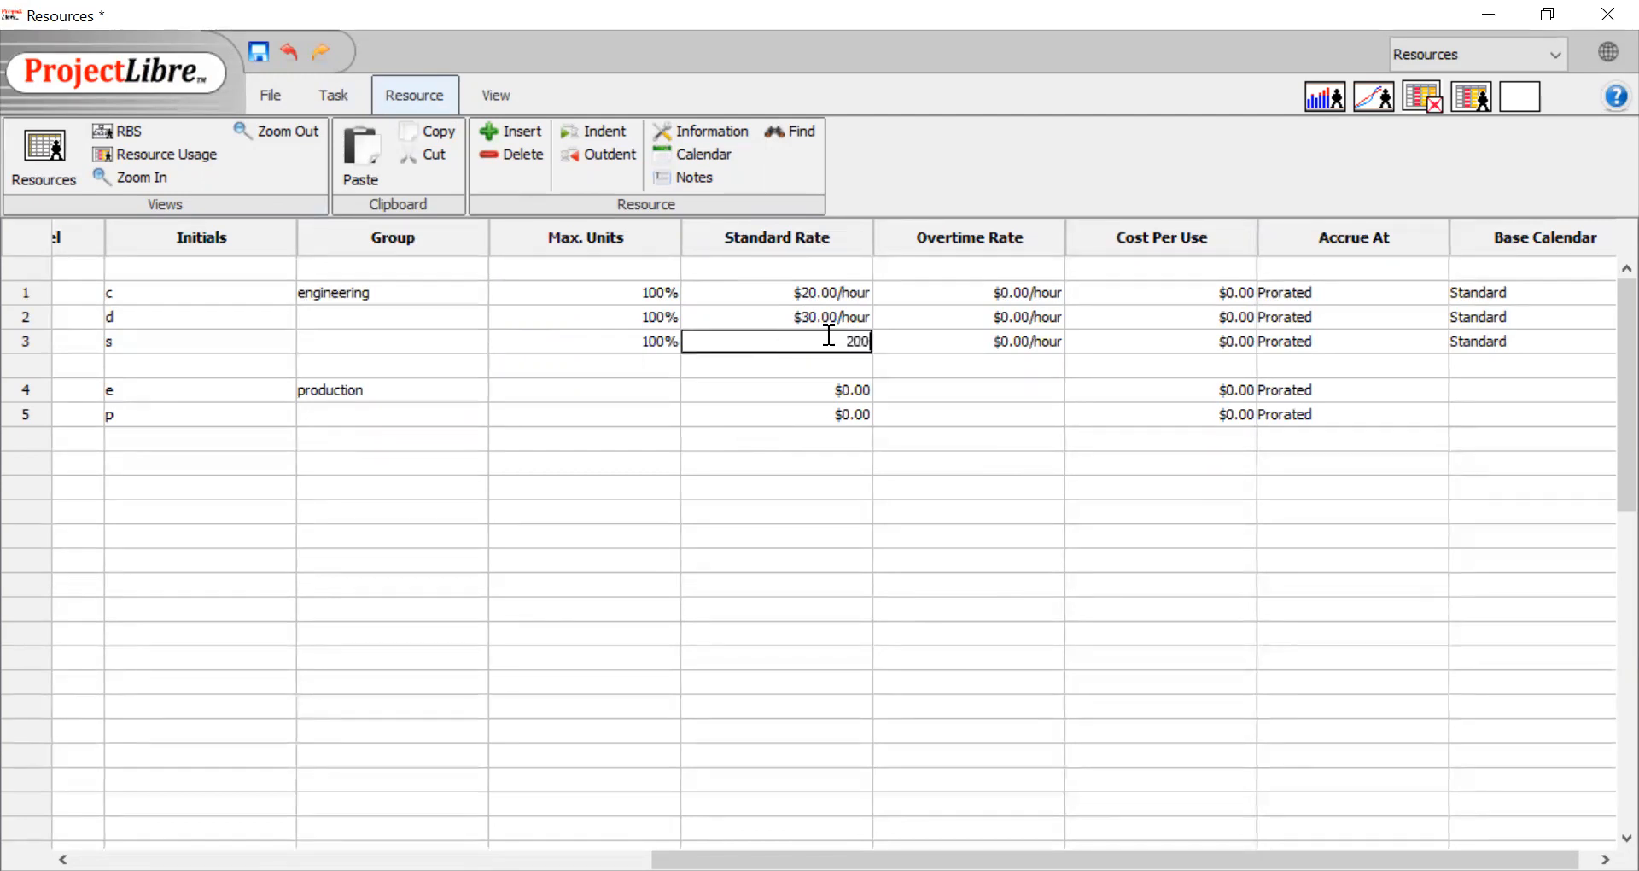
pyautogui.write('0.00/m')
pyautogui.press('Return')
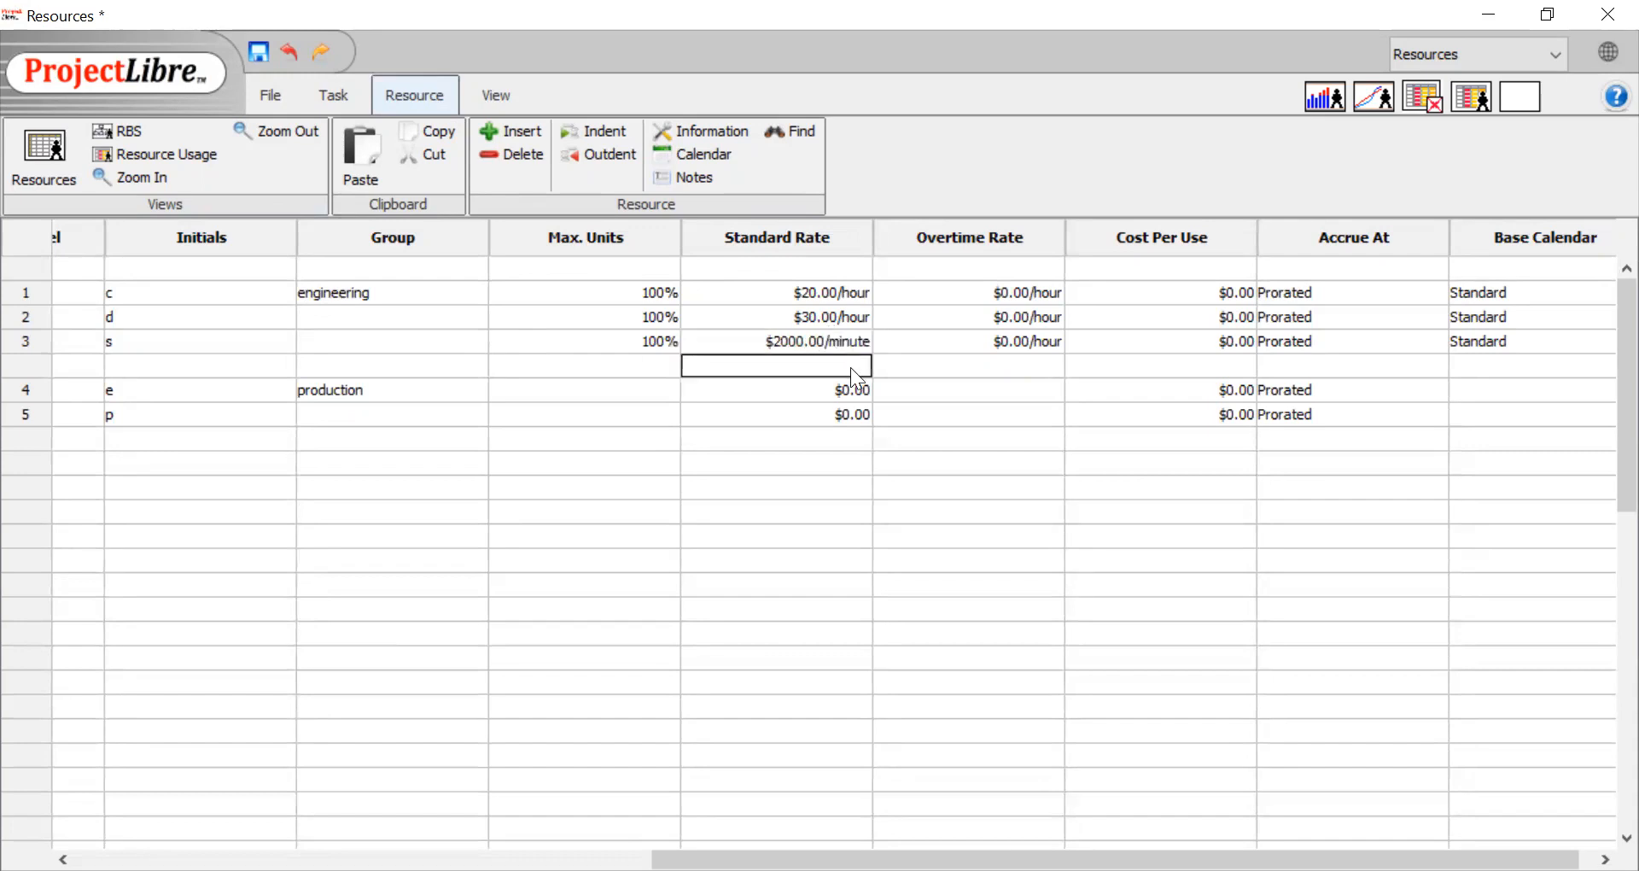
pyautogui.doubleClick(861, 335)
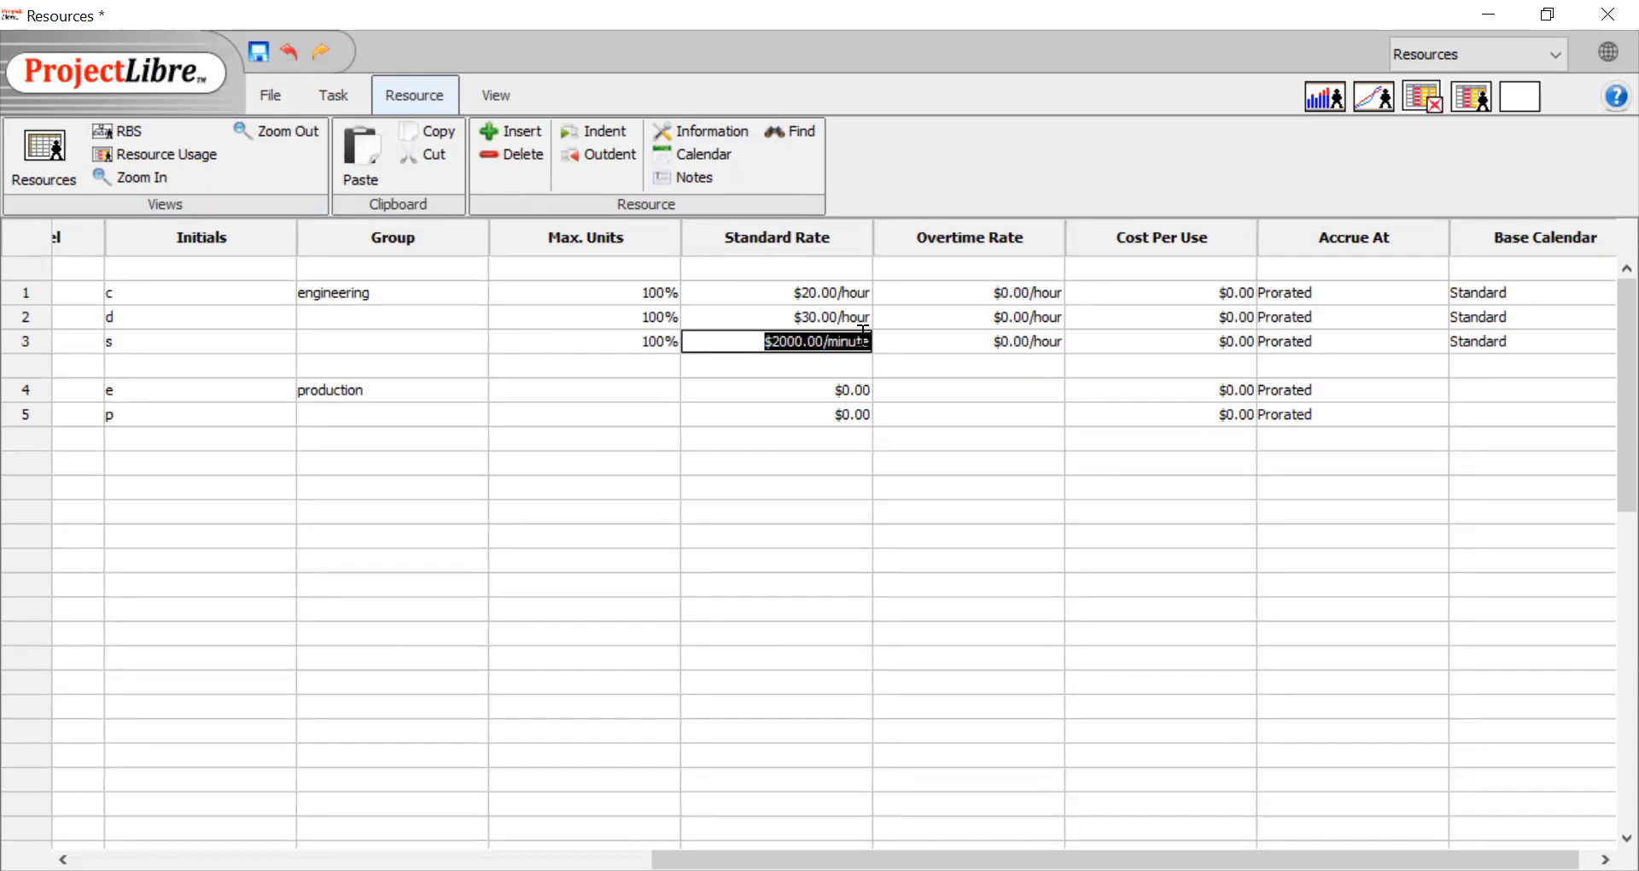
pyautogui.write('2000/')
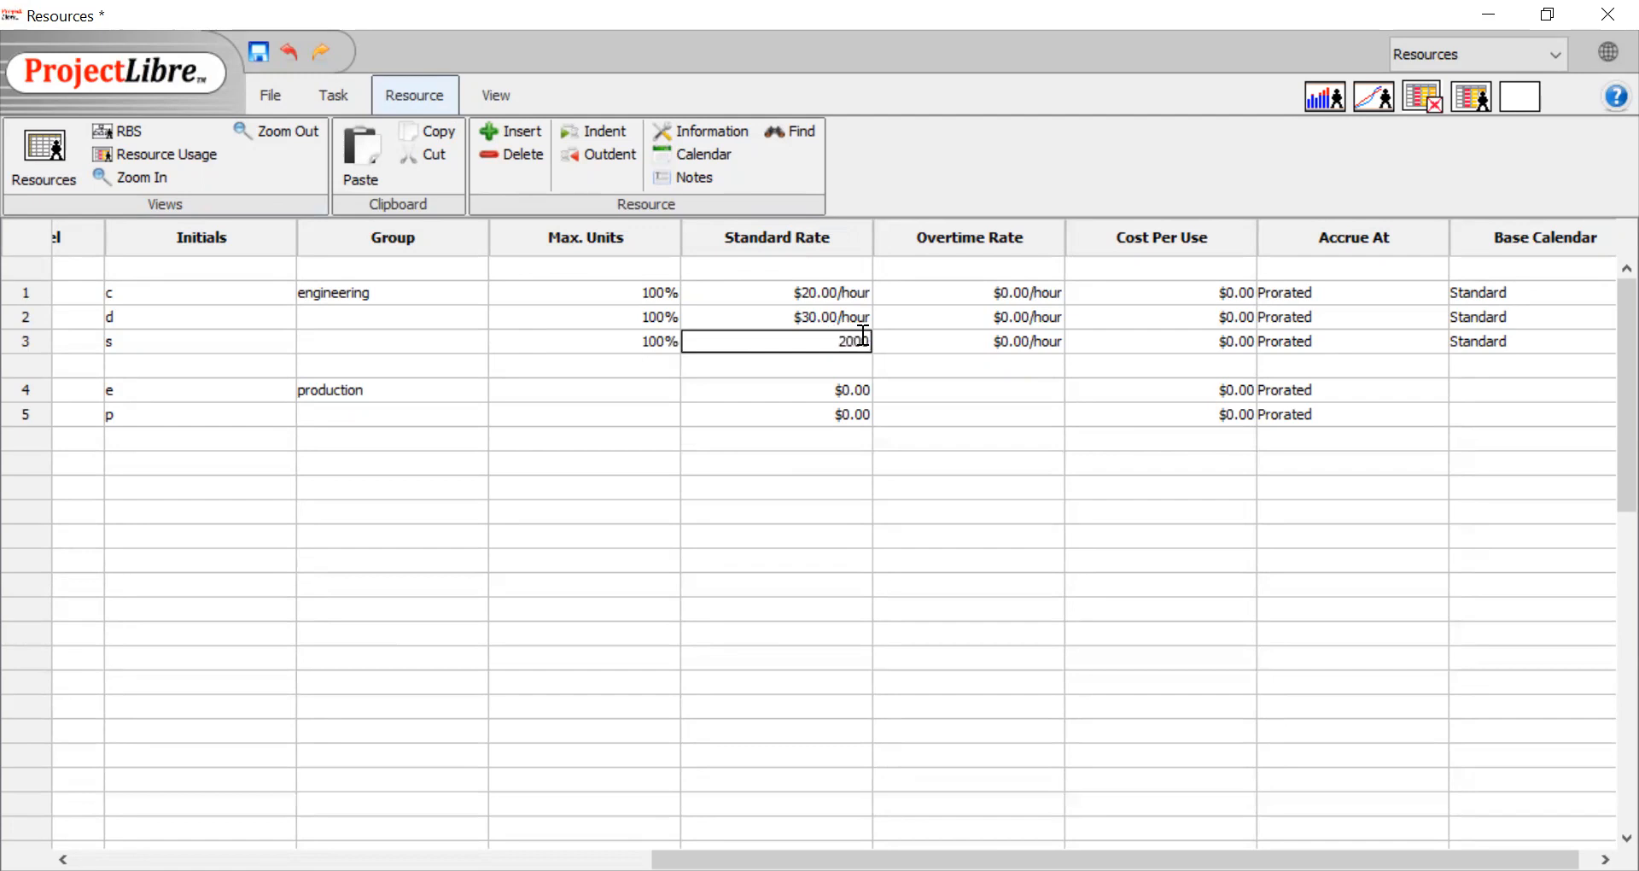
pyautogui.write('month')
pyautogui.click(969, 383)
# Set the third person's standard rate back to 20.00/h
pyautogui.doubleClick(808, 335)
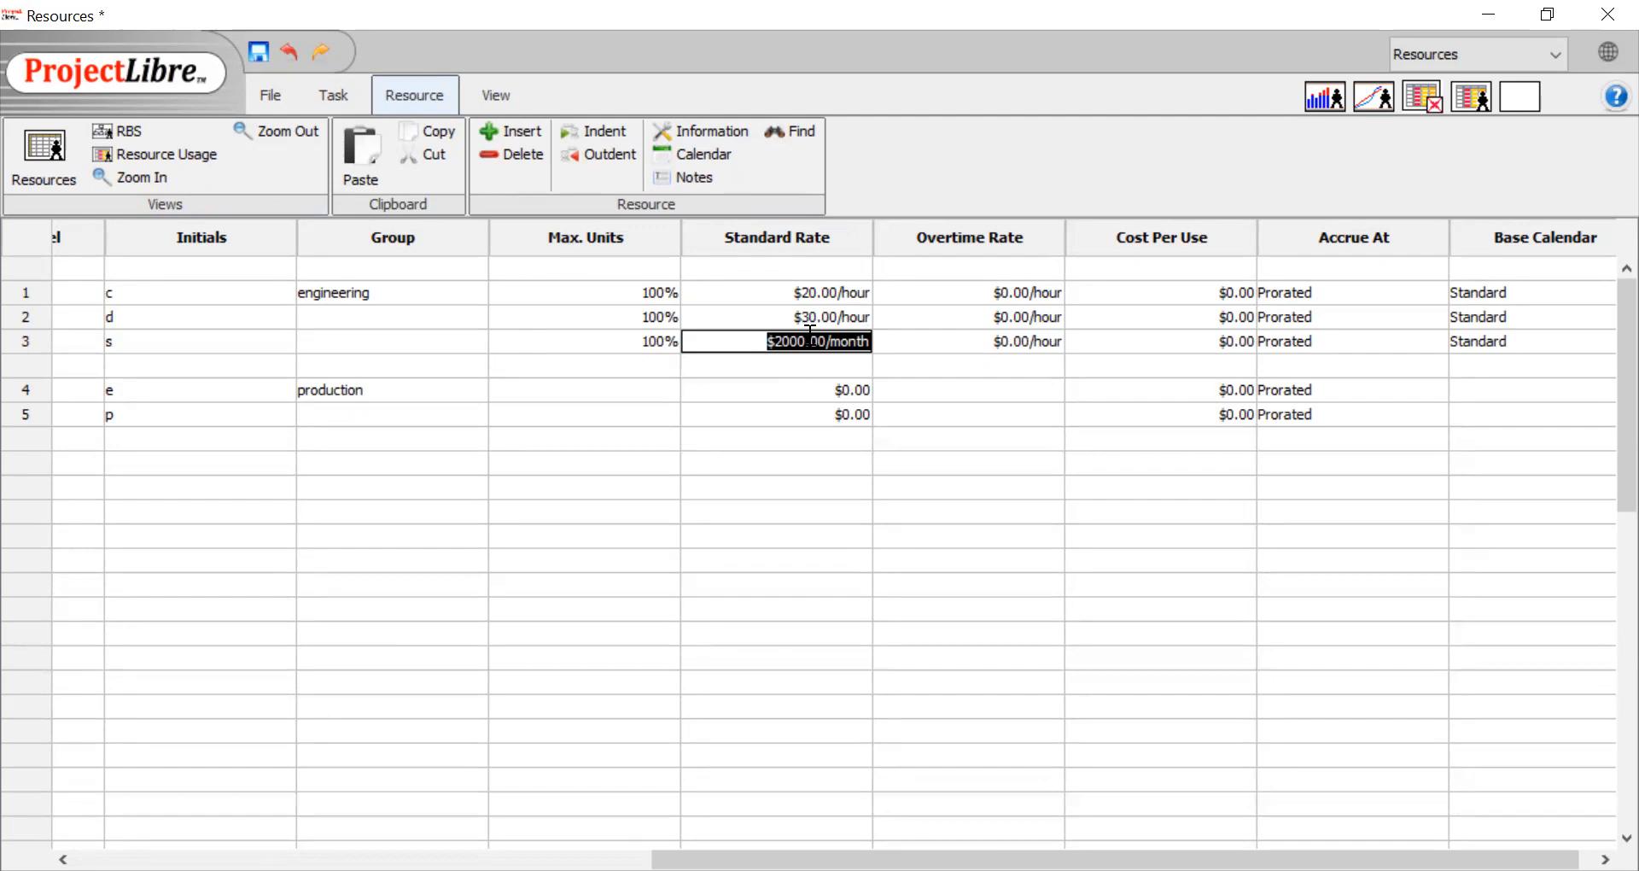
pyautogui.press('BackSpace')
pyautogui.write('20.00/')
pyautogui.write('h')
pyautogui.click(889, 537)
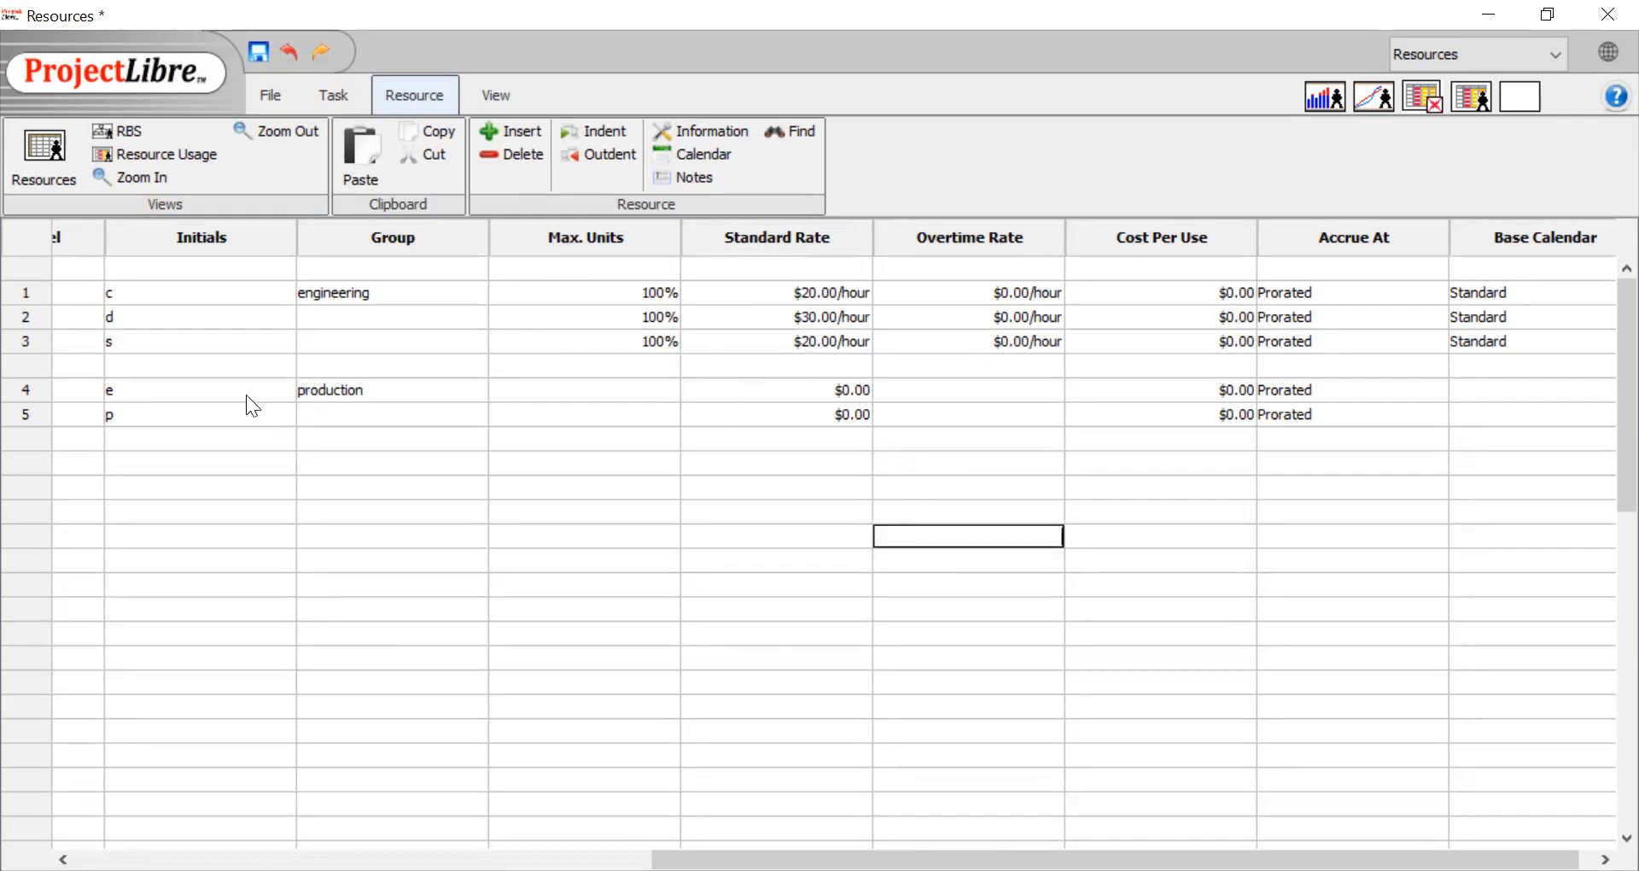
# Set the standard rate of electrical wire to 160 and of paint to 95
pyautogui.doubleClick(845, 391)
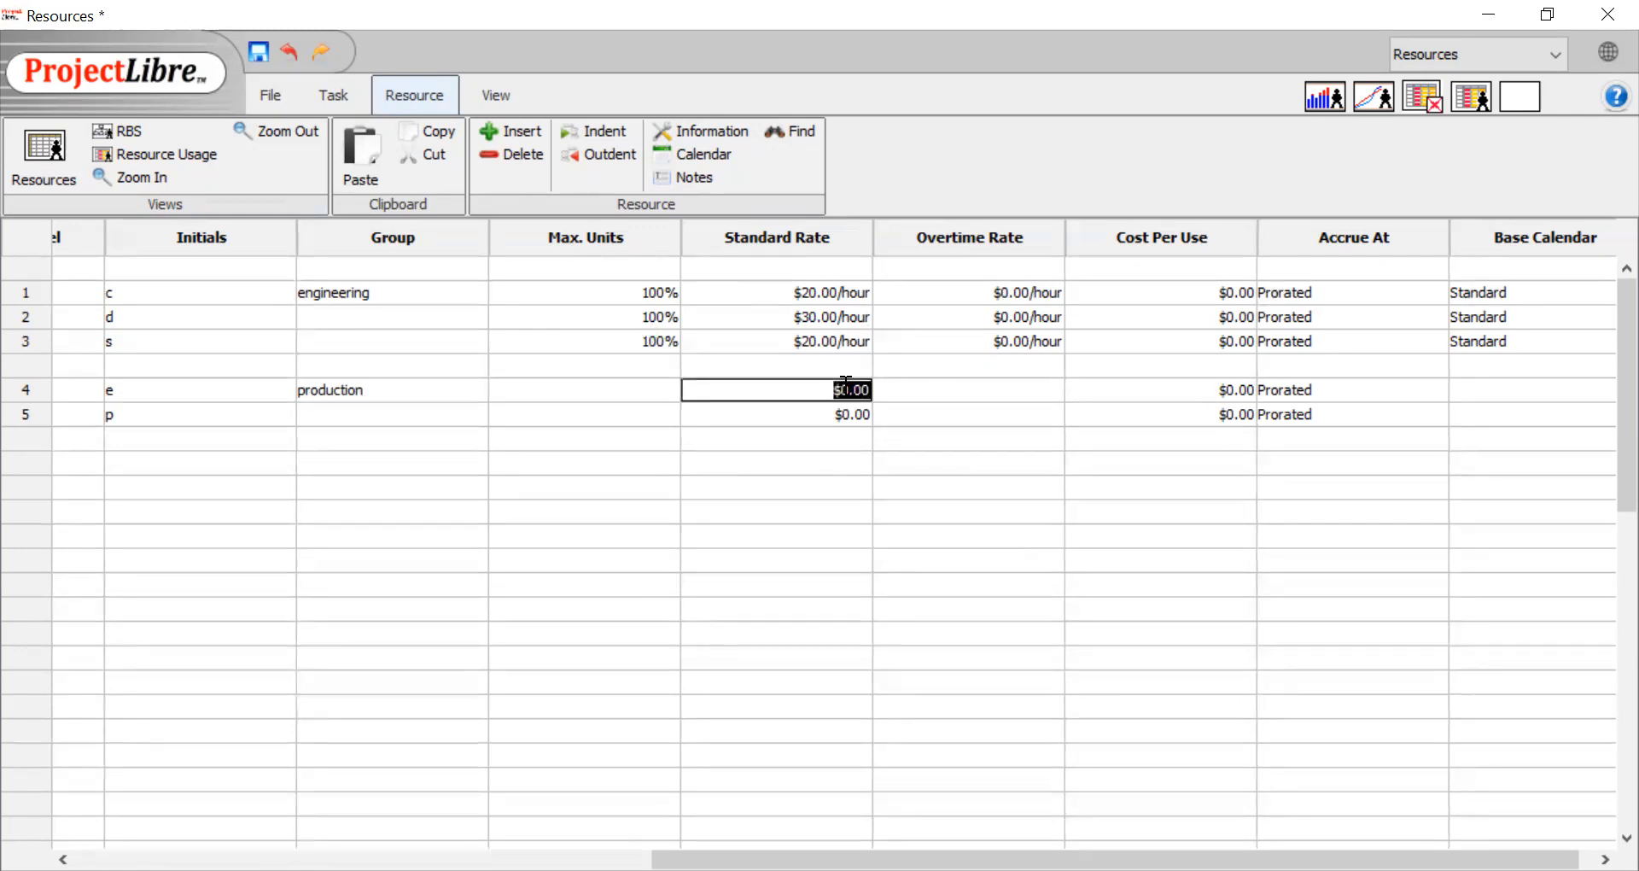
pyautogui.write('160')
pyautogui.click(838, 416)
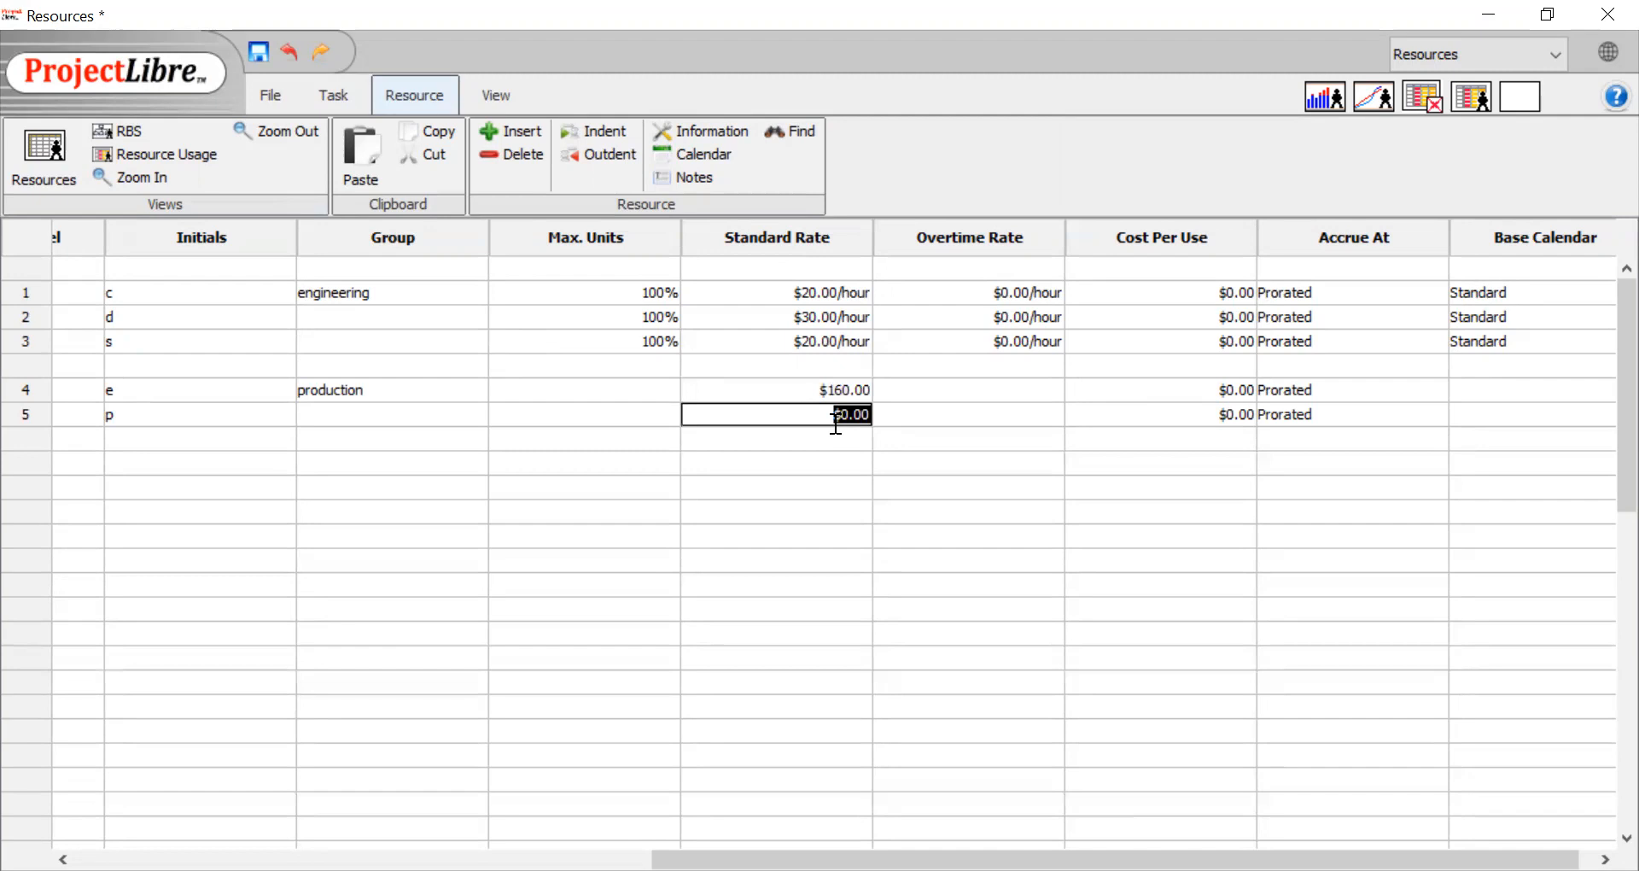
pyautogui.write('95')
pyautogui.click(944, 512)
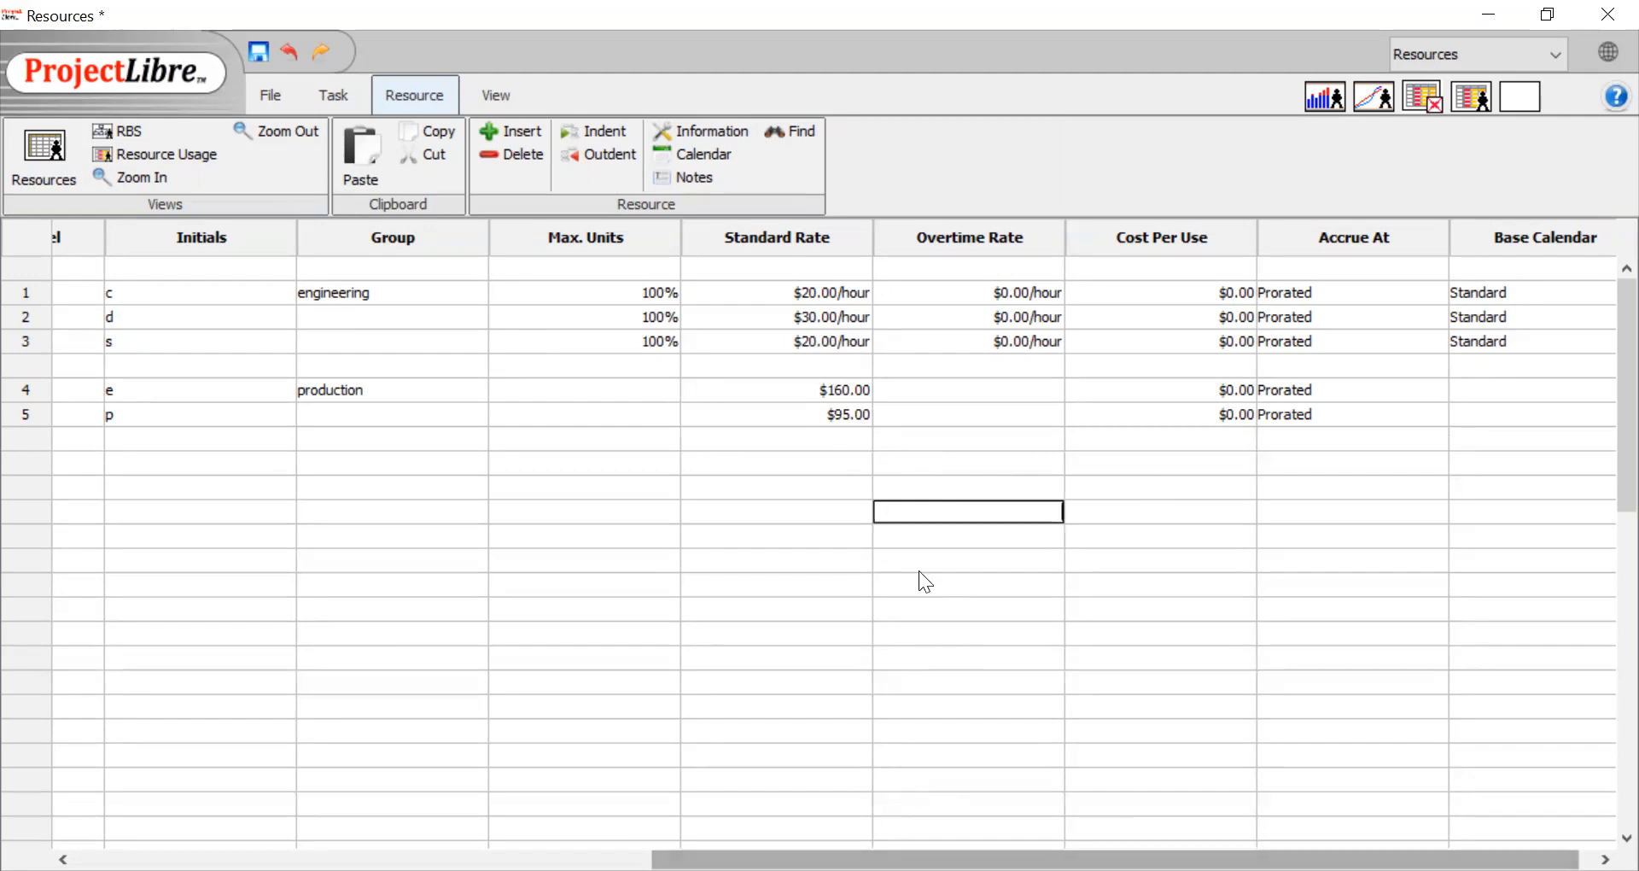
# Set the overtime rates of the three people to 20/h, 45/h and 30/h in row order
pyautogui.doubleClick(990, 289)
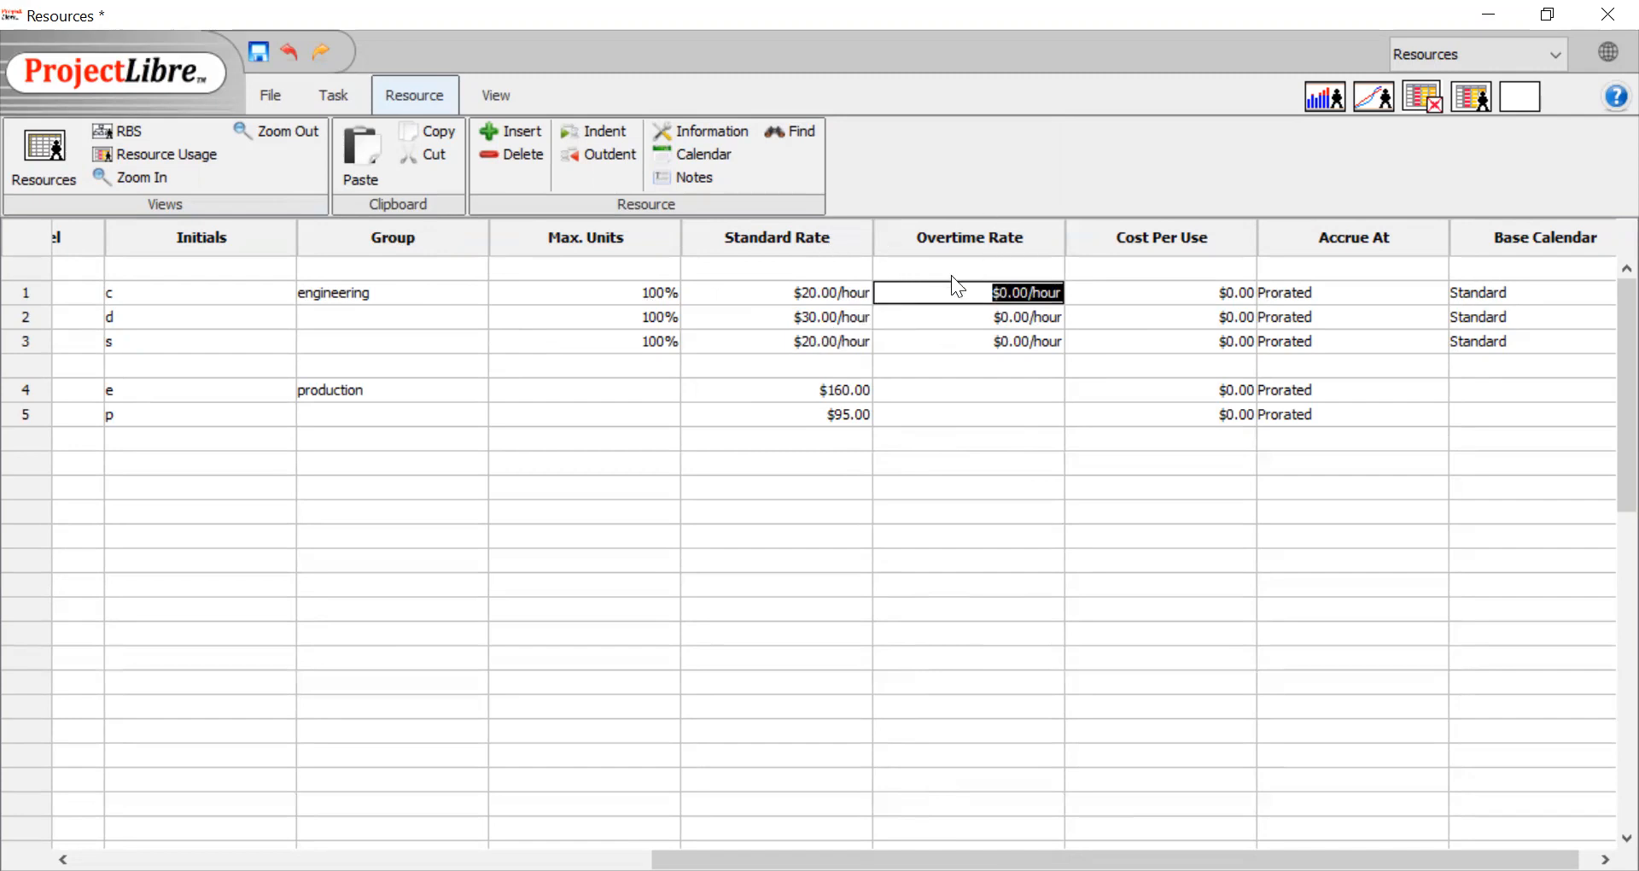
pyautogui.press('BackSpace')
pyautogui.write('20/h')
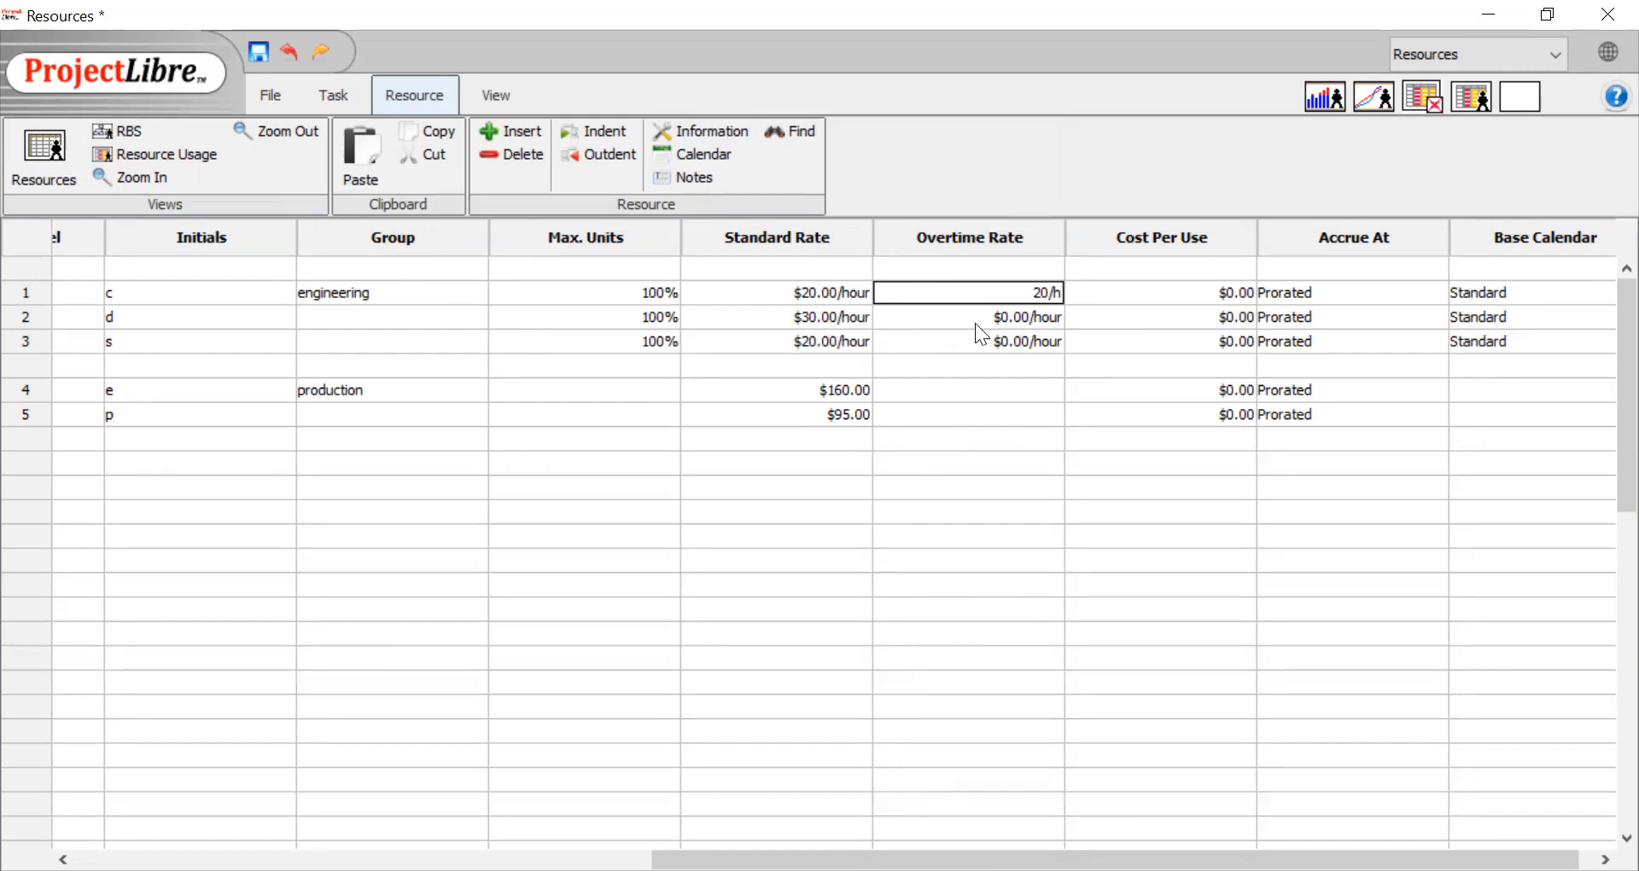
pyautogui.doubleClick(1000, 318)
pyautogui.press('BackSpace')
pyautogui.write('45/h')
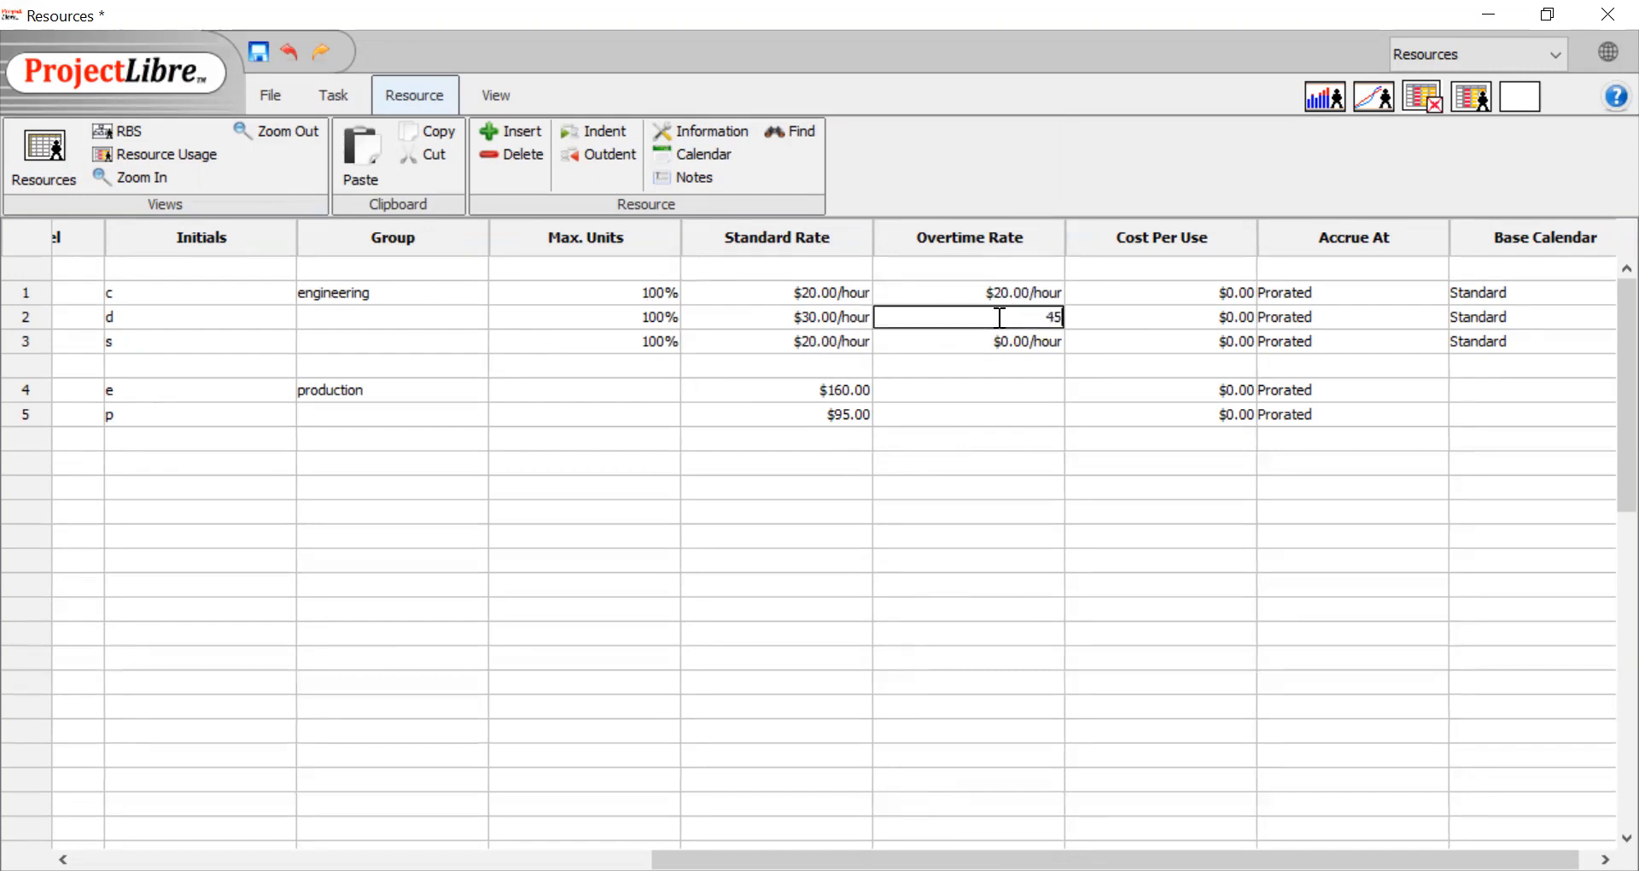
pyautogui.doubleClick(1049, 342)
pyautogui.write('30/h')
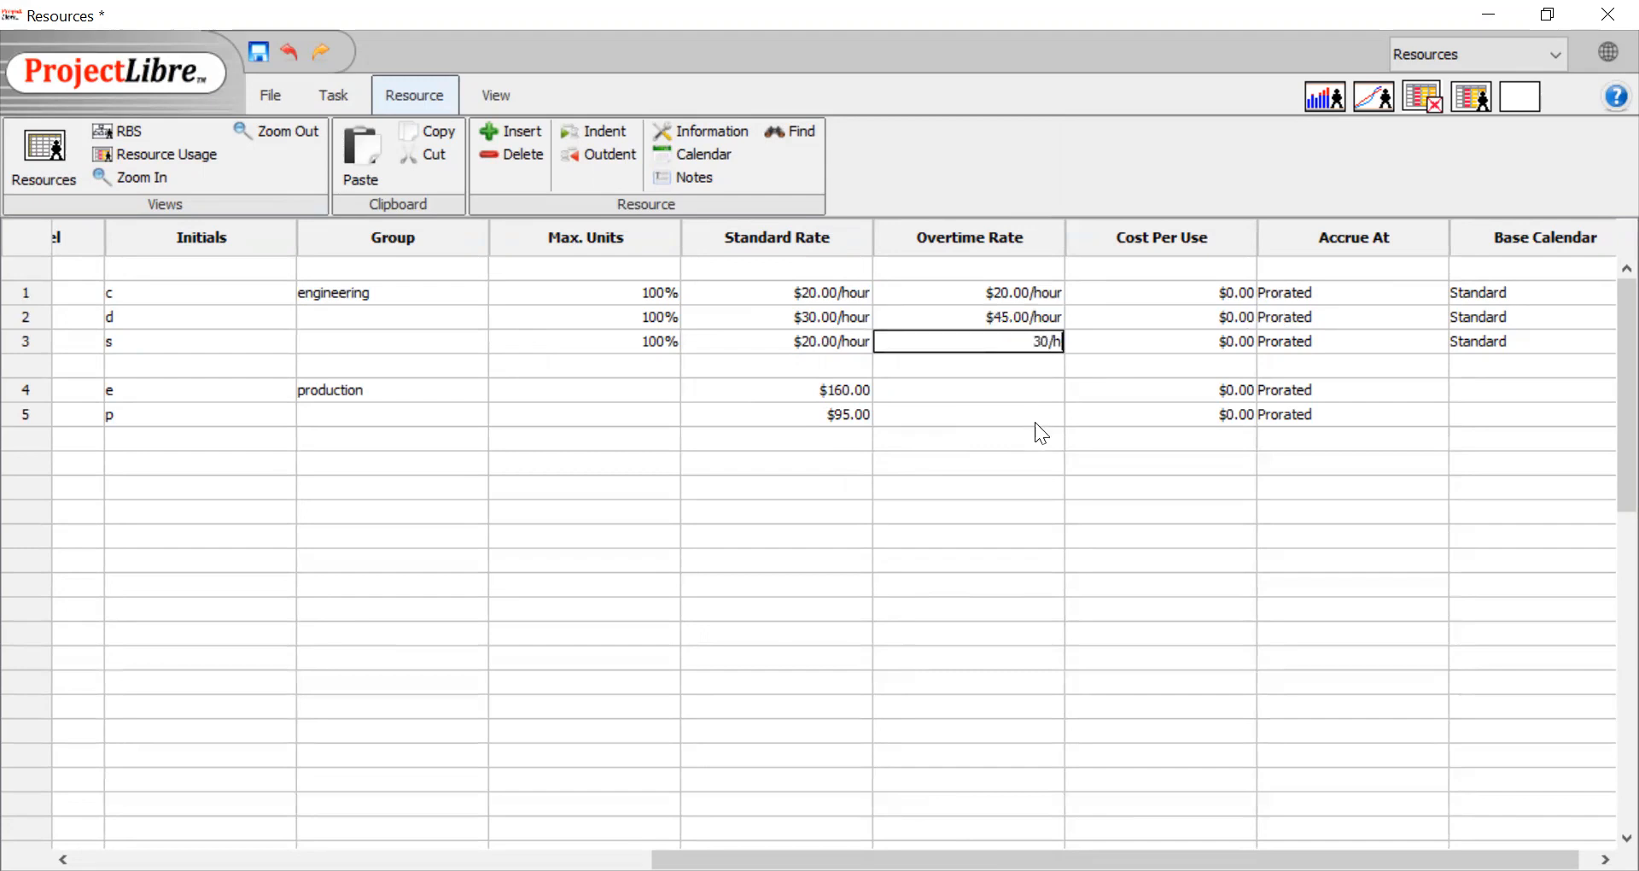
pyautogui.press('Return')
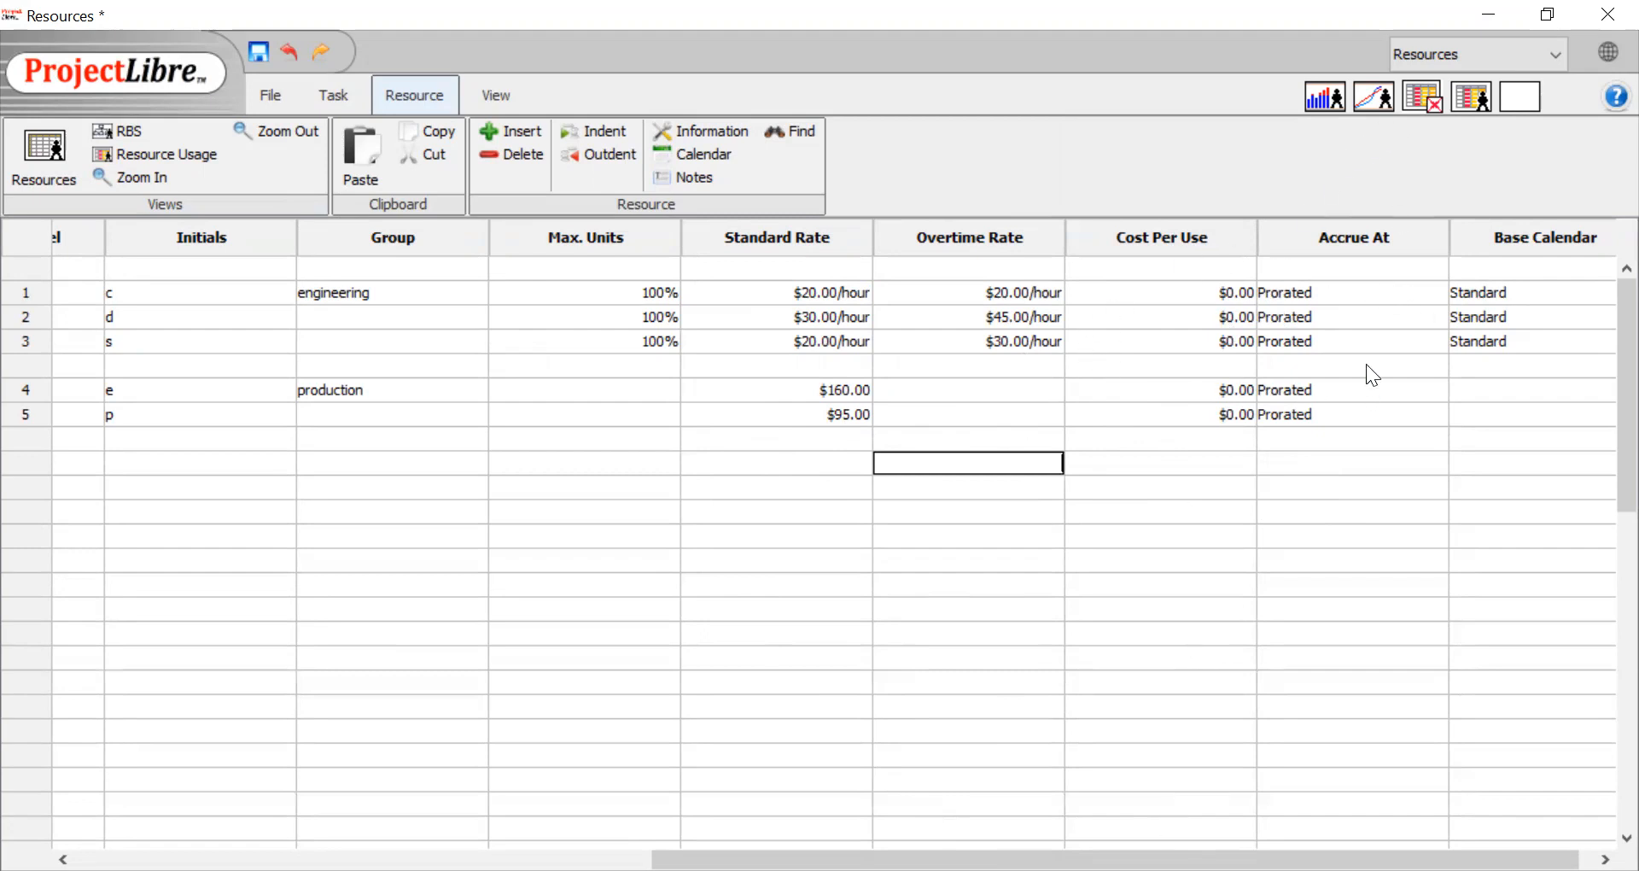
# Examine the Accrue At options available for the electrical wire resource
pyautogui.click(1324, 395)
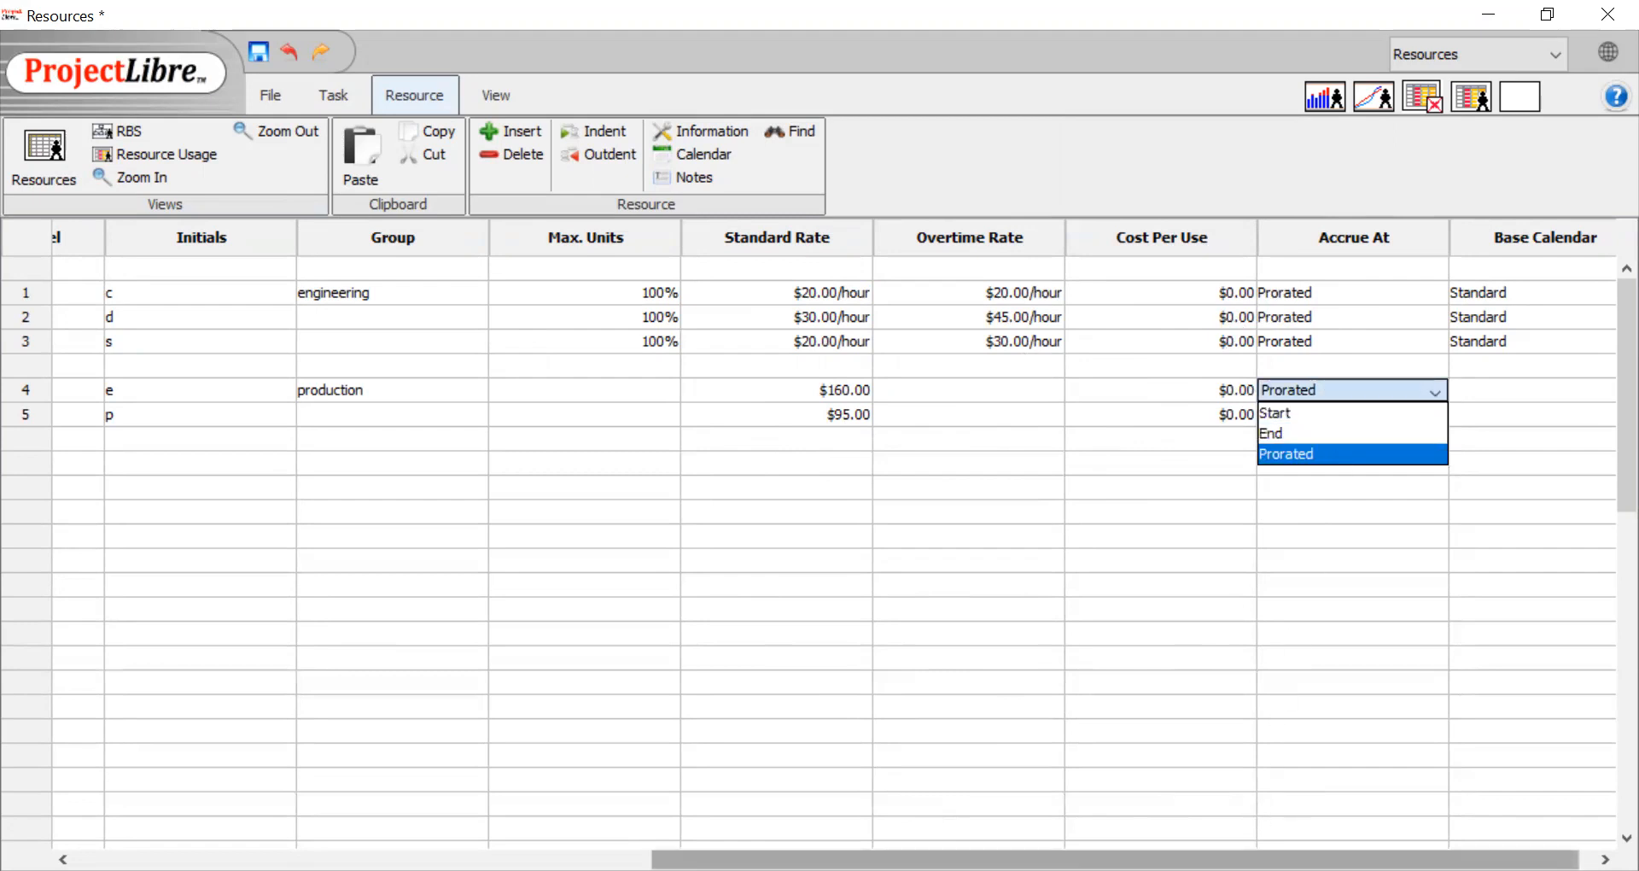
pyautogui.click(1243, 857)
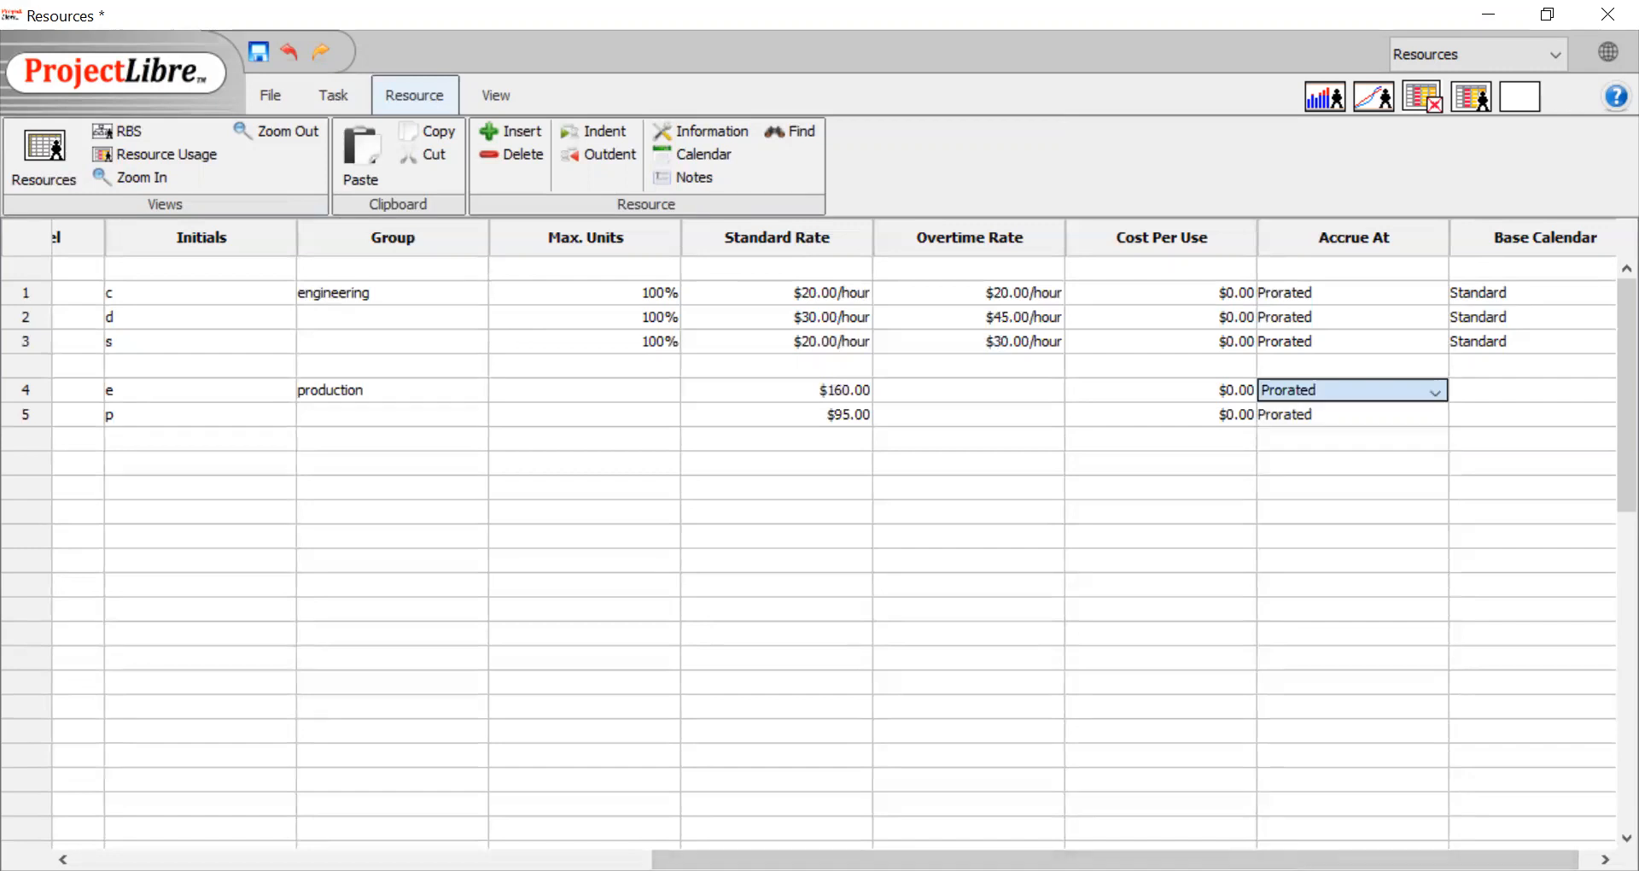
# Return from the resource sheet to the Gantt chart of the project's tasks
pyautogui.moveTo(1183, 859); pyautogui.dragTo(376, 662)
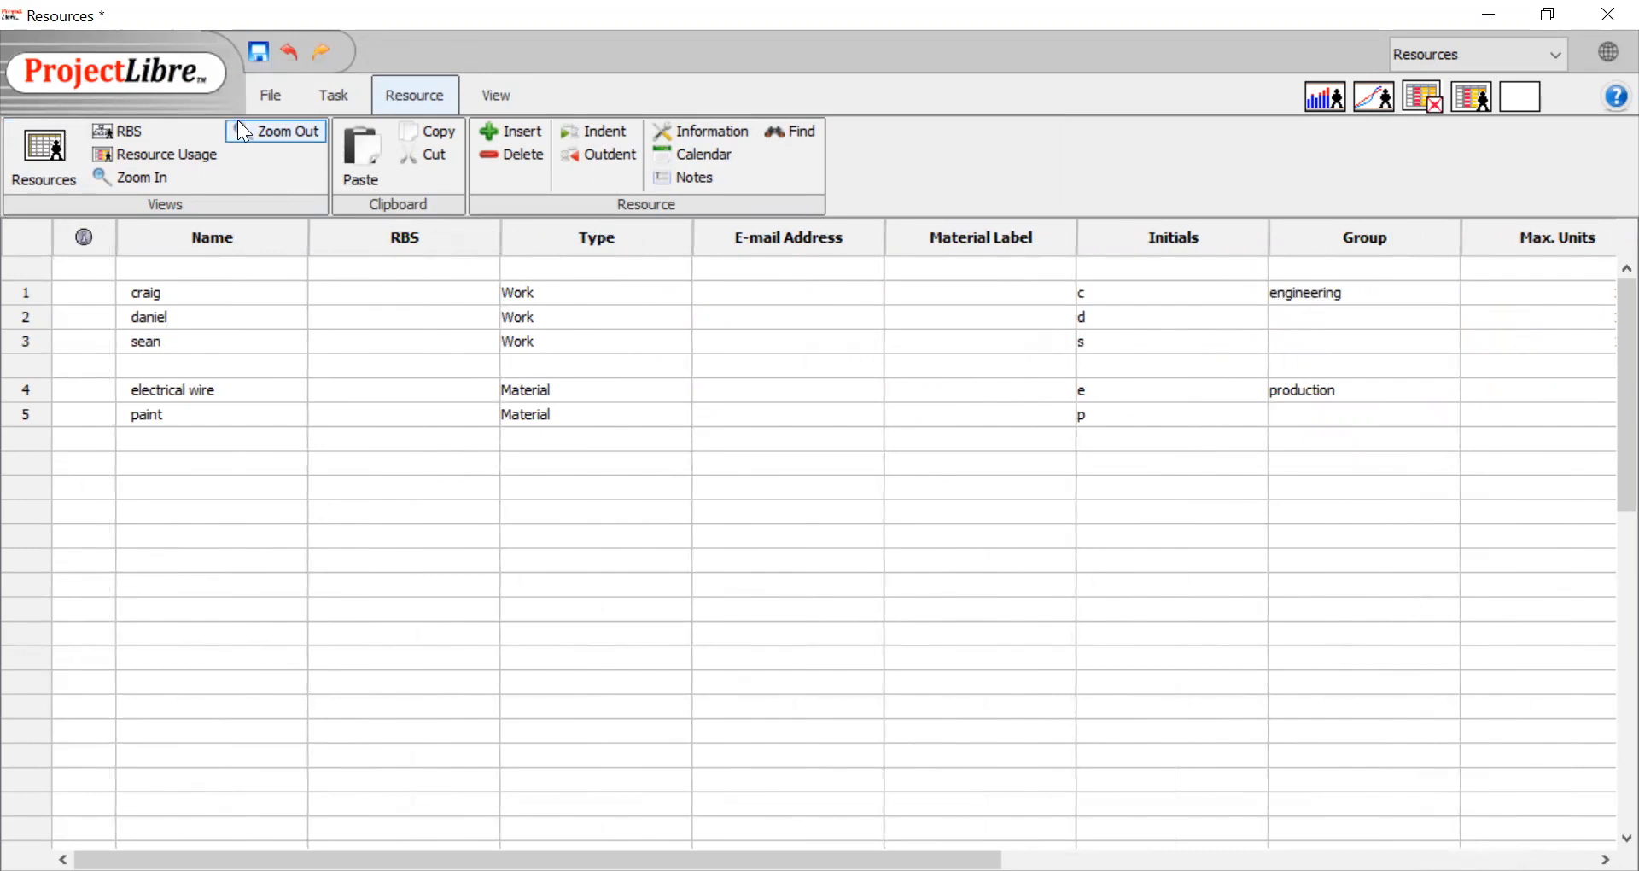
pyautogui.click(340, 95)
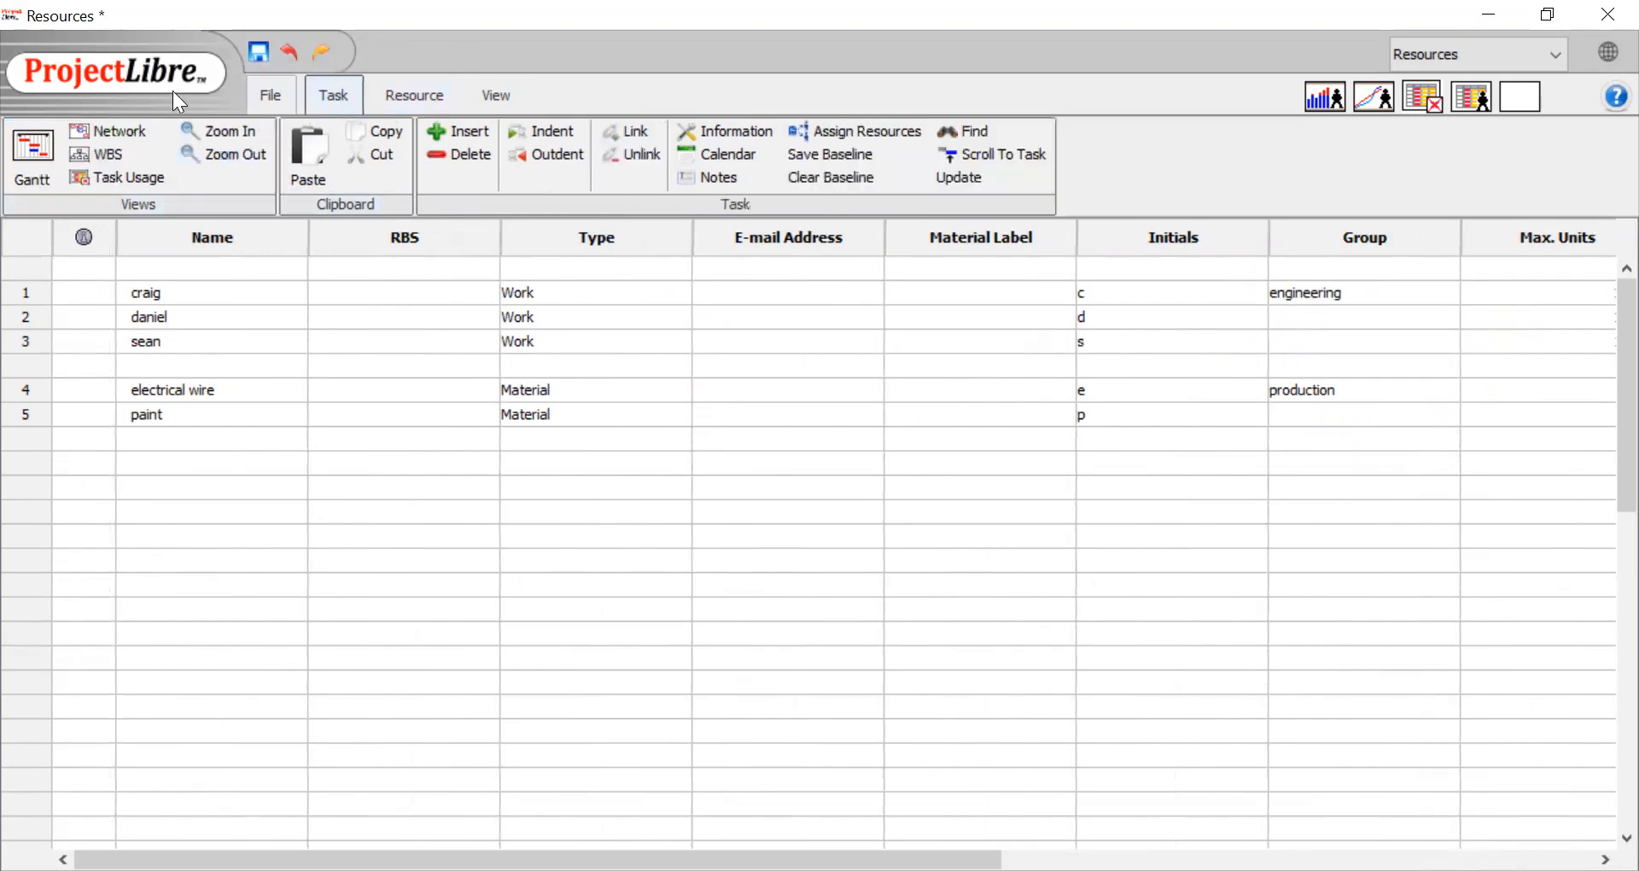
pyautogui.click(33, 154)
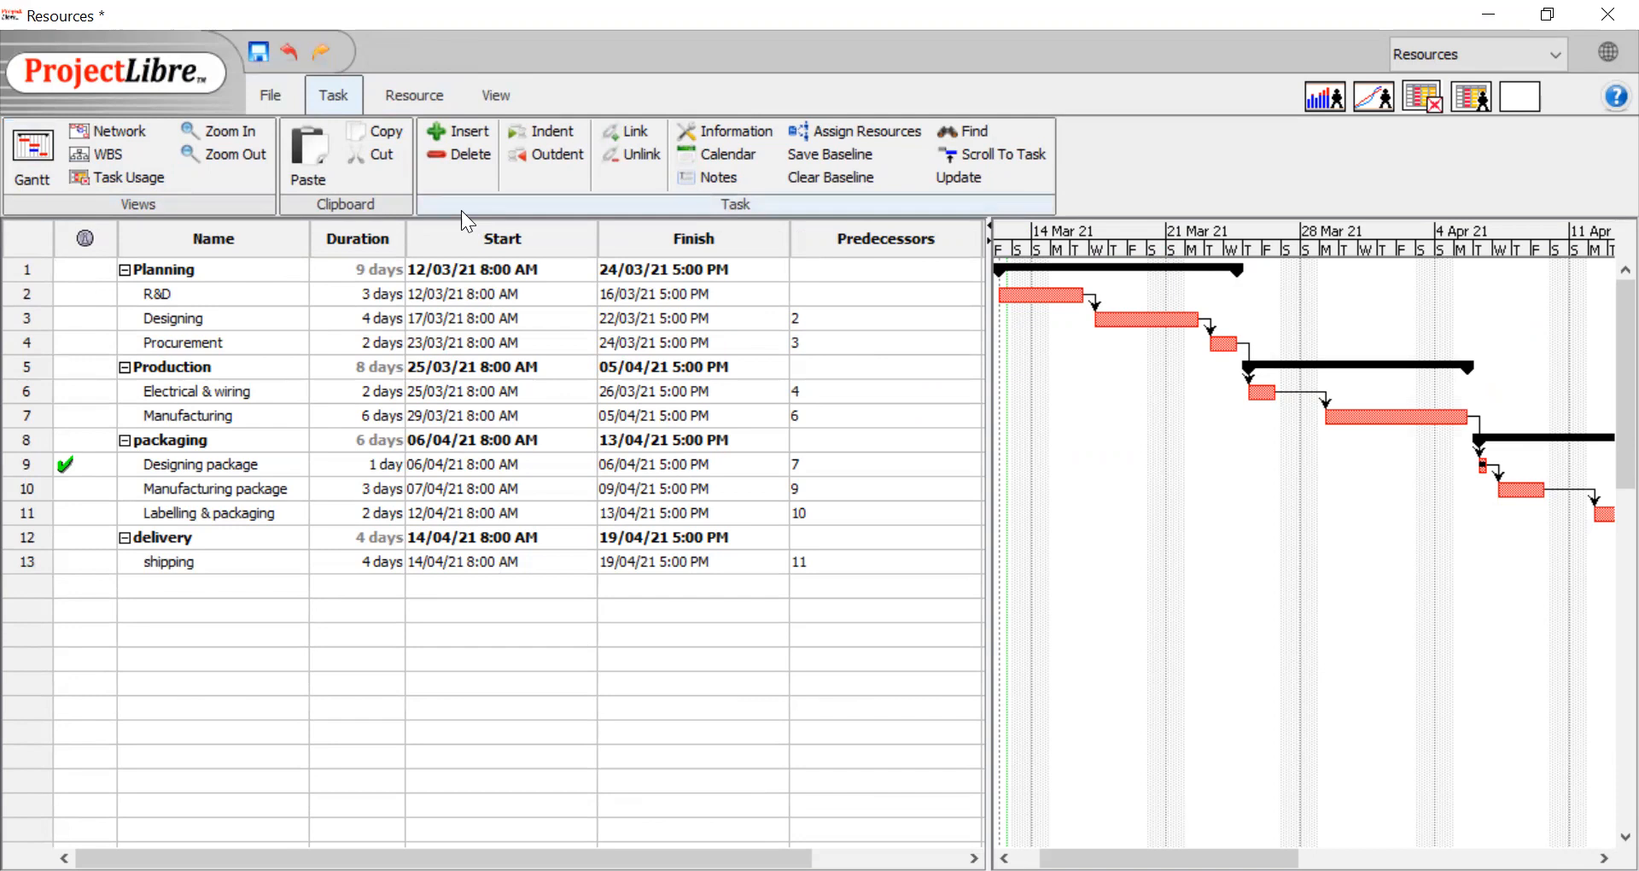
# Assign the first person in the resource list to the R&D task and to the Designing task
pyautogui.doubleClick(193, 299)
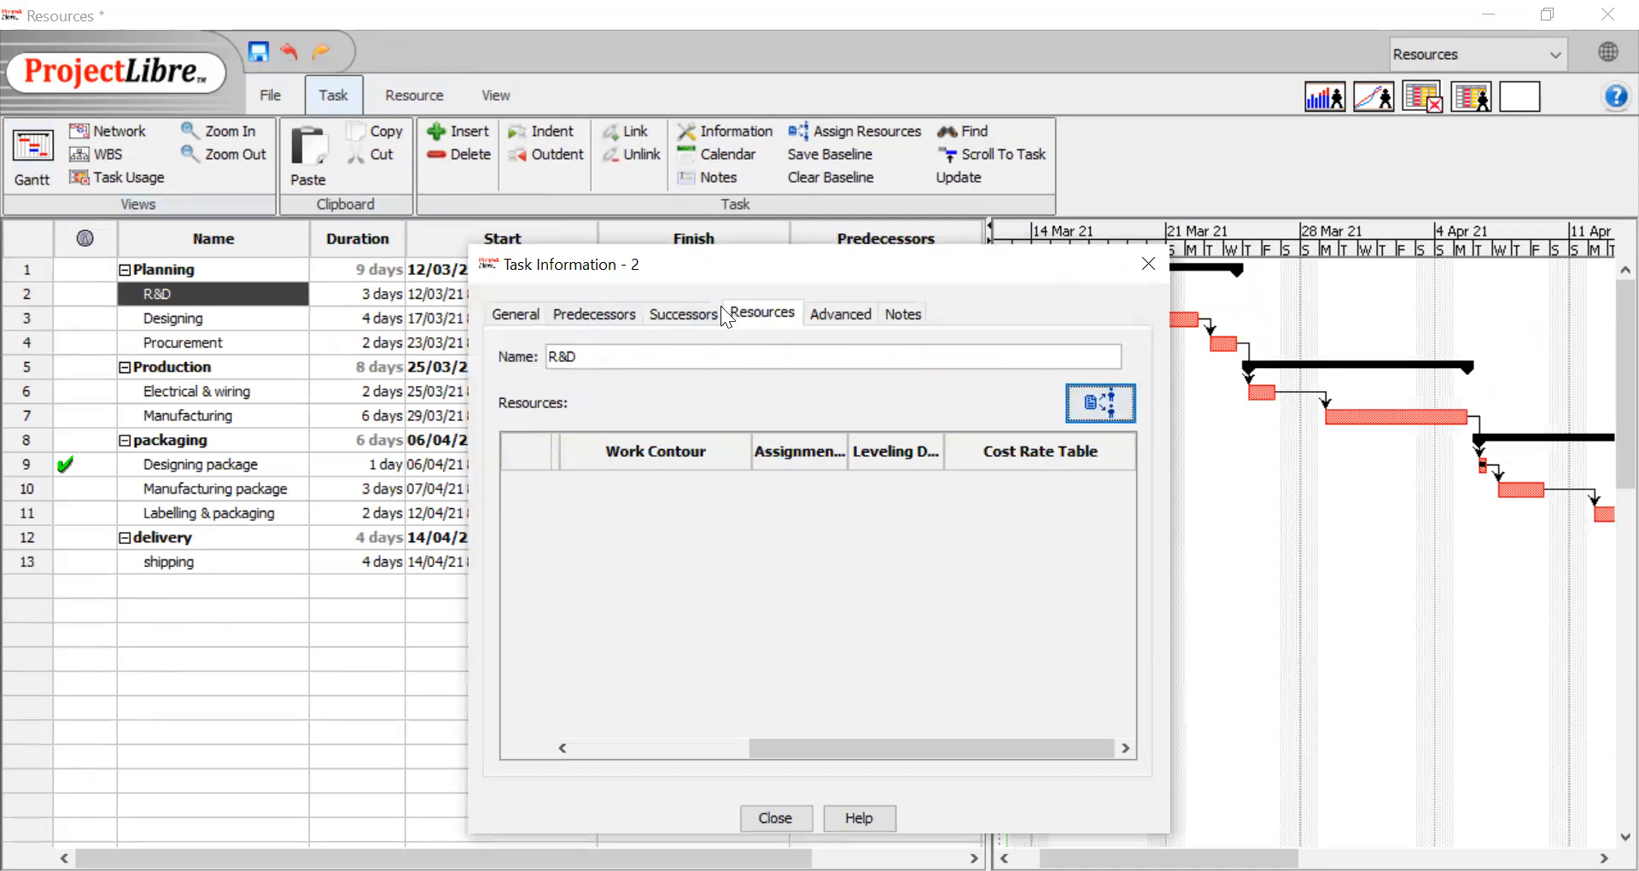
pyautogui.click(763, 314)
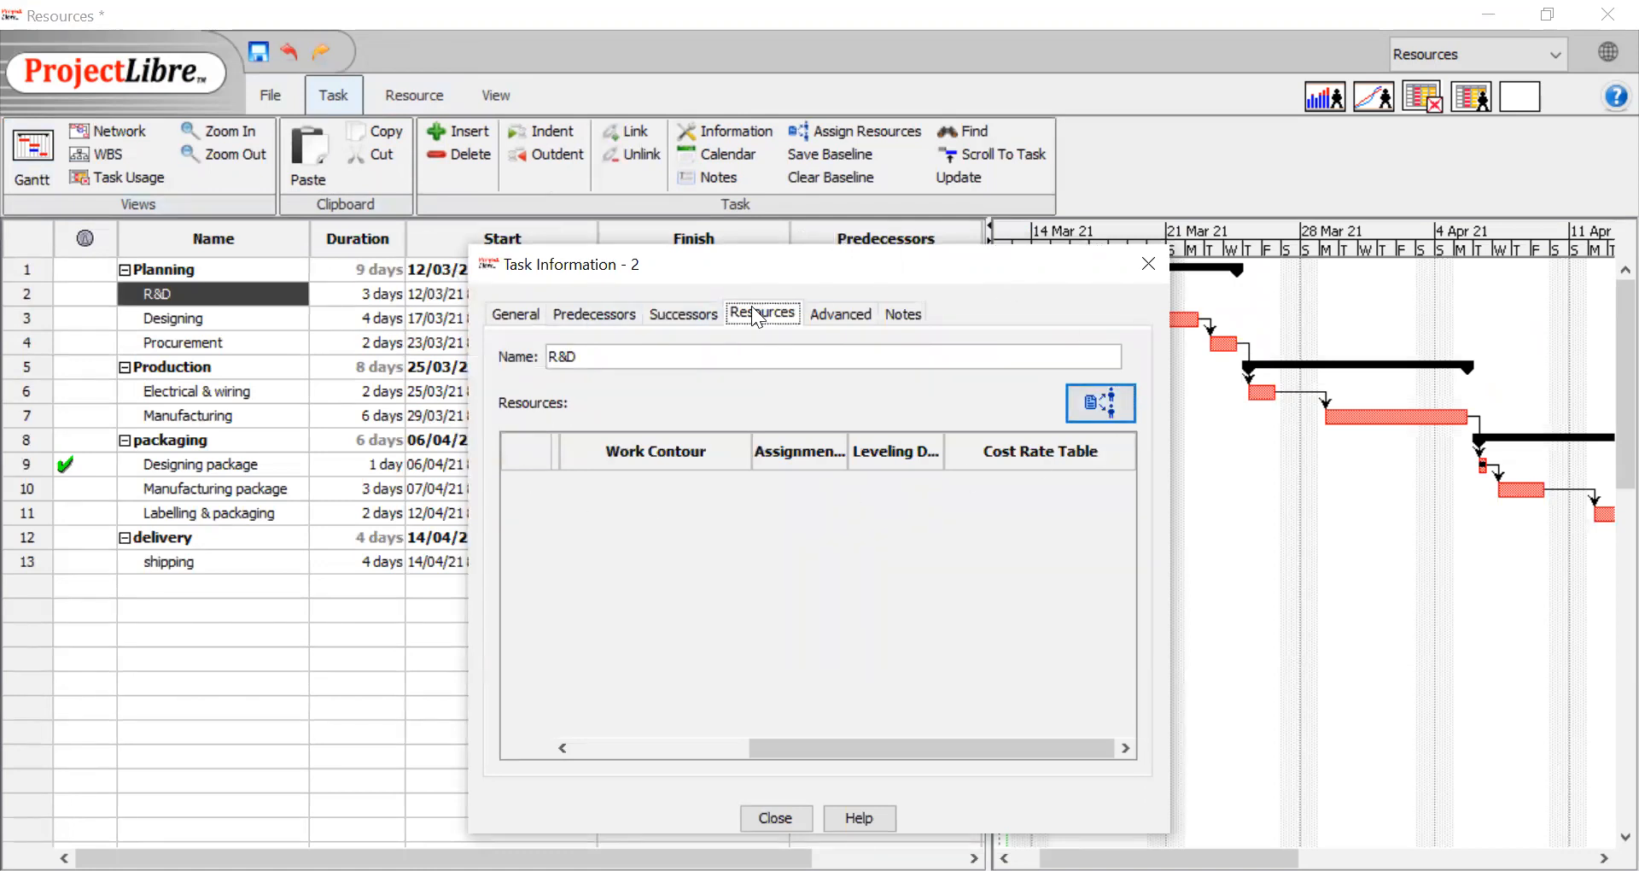
pyautogui.click(1093, 408)
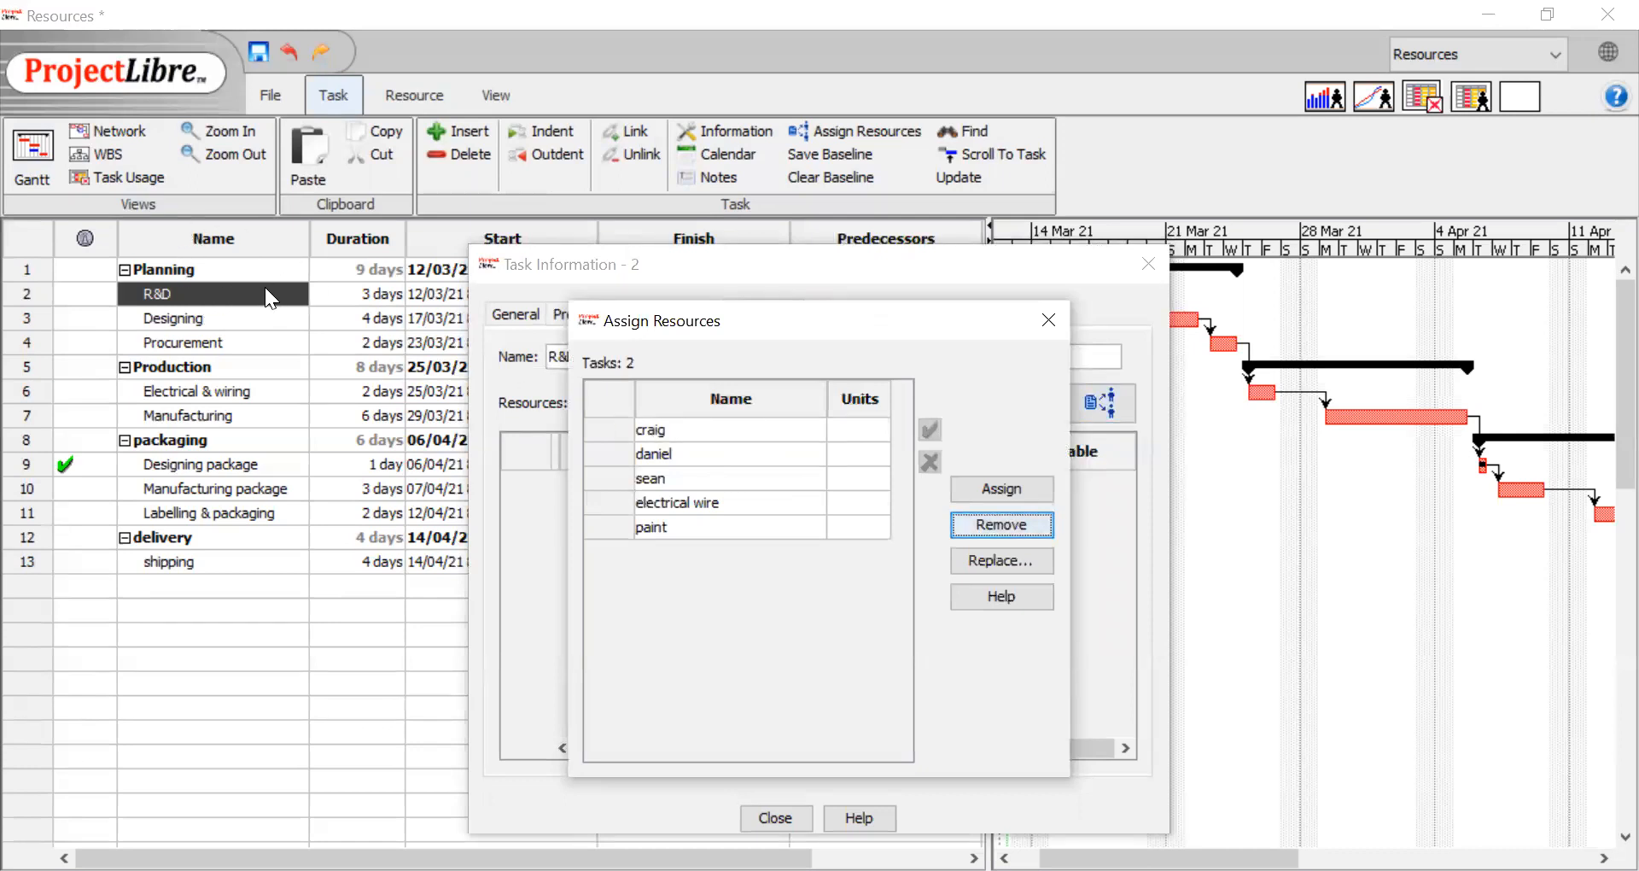
pyautogui.click(687, 430)
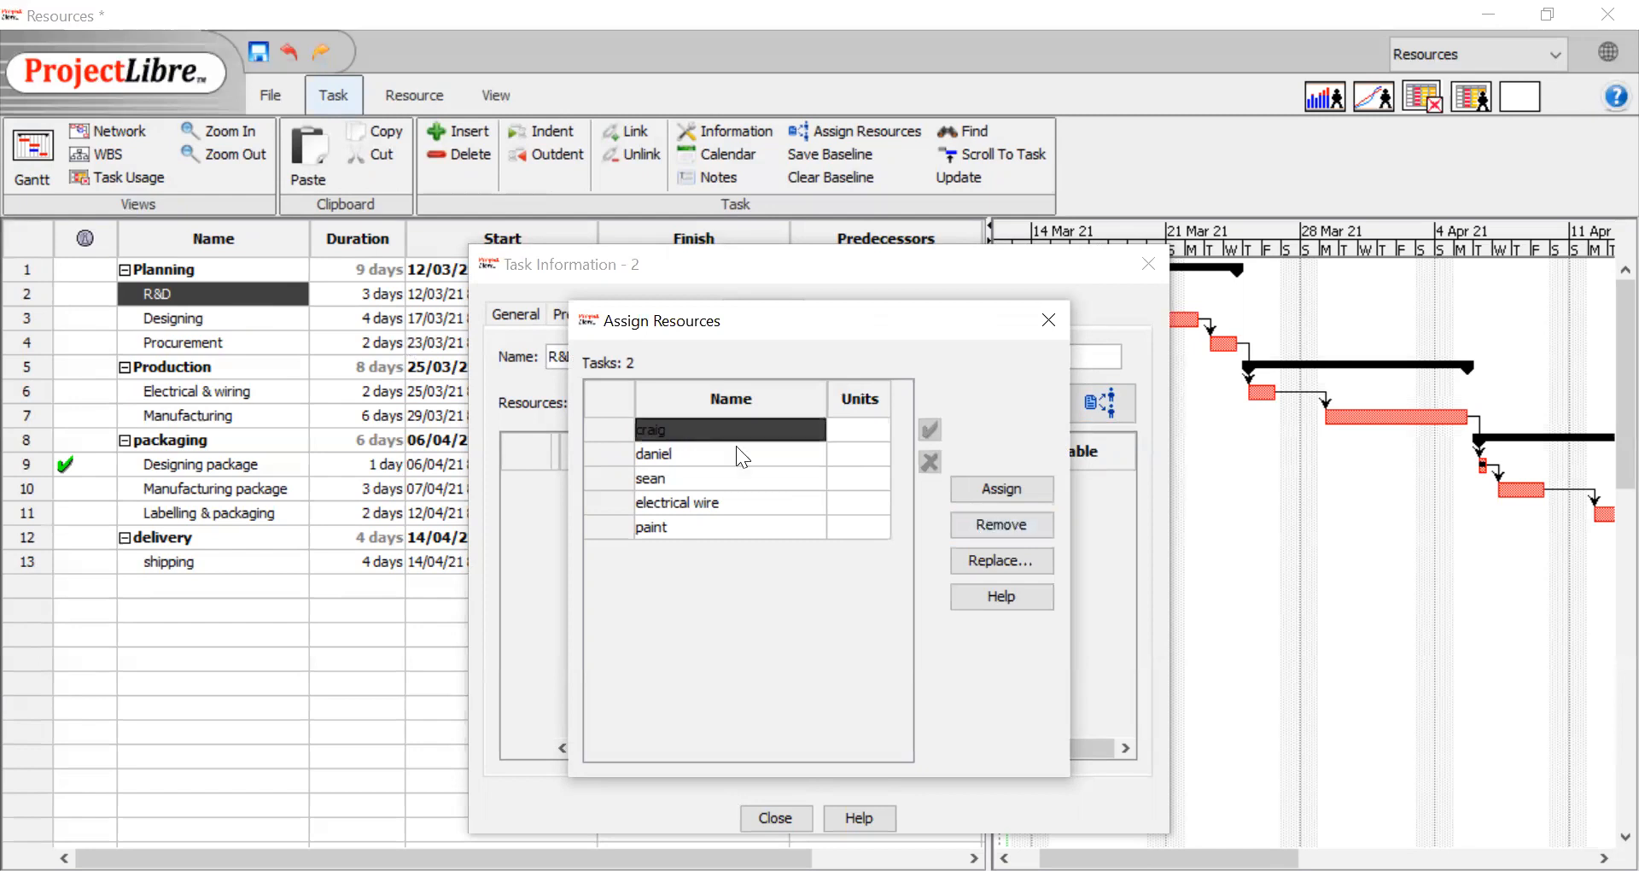
pyautogui.click(994, 490)
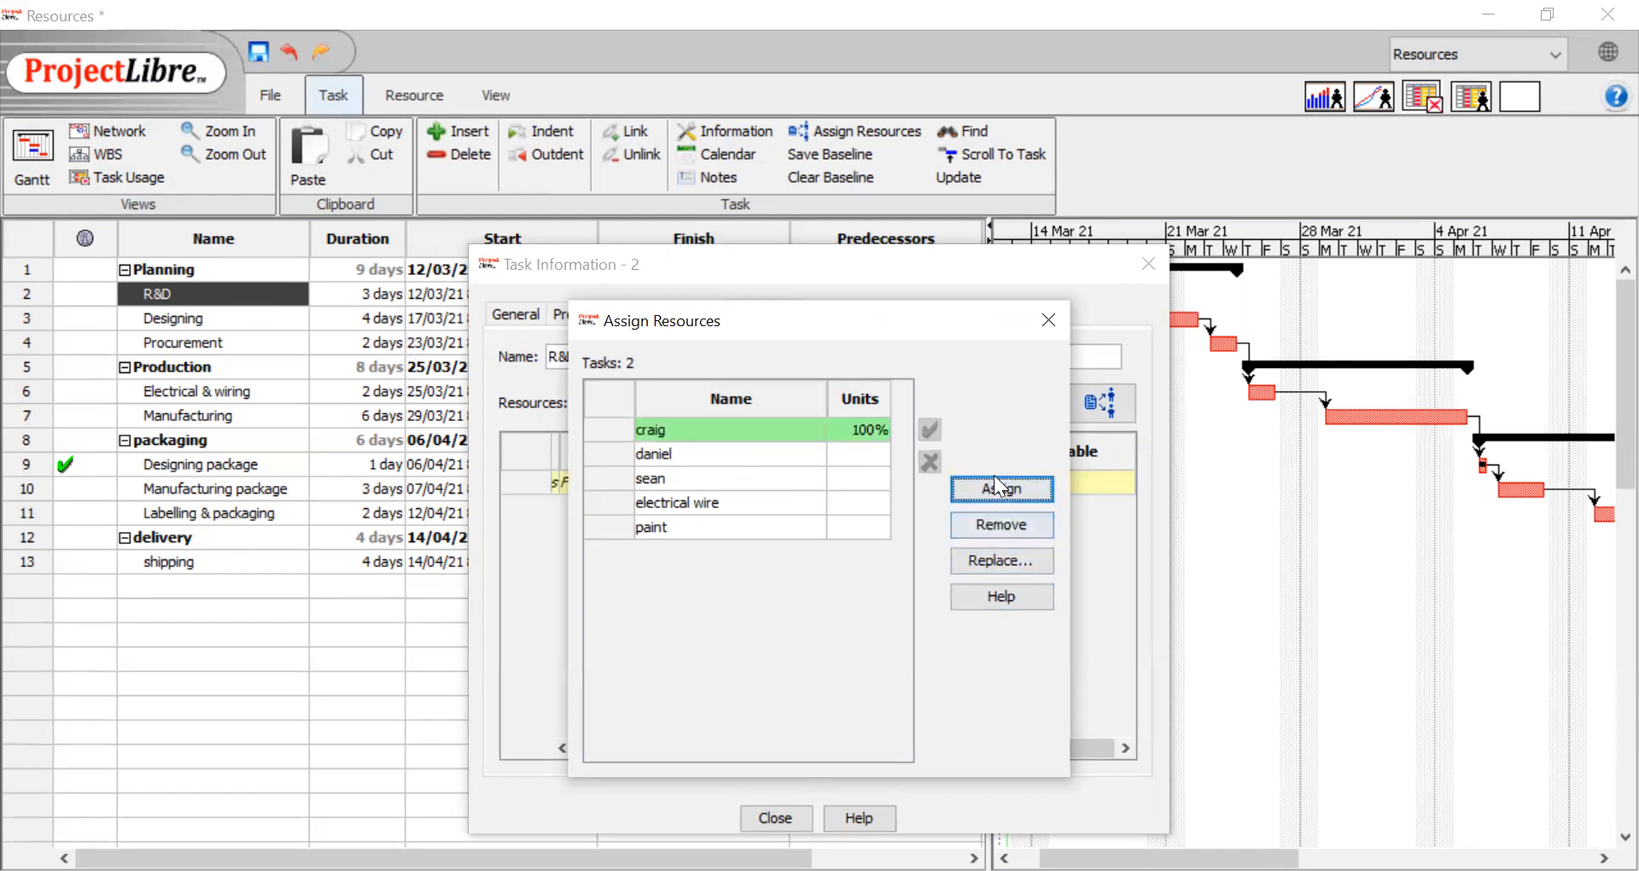
pyautogui.click(191, 323)
pyautogui.click(654, 430)
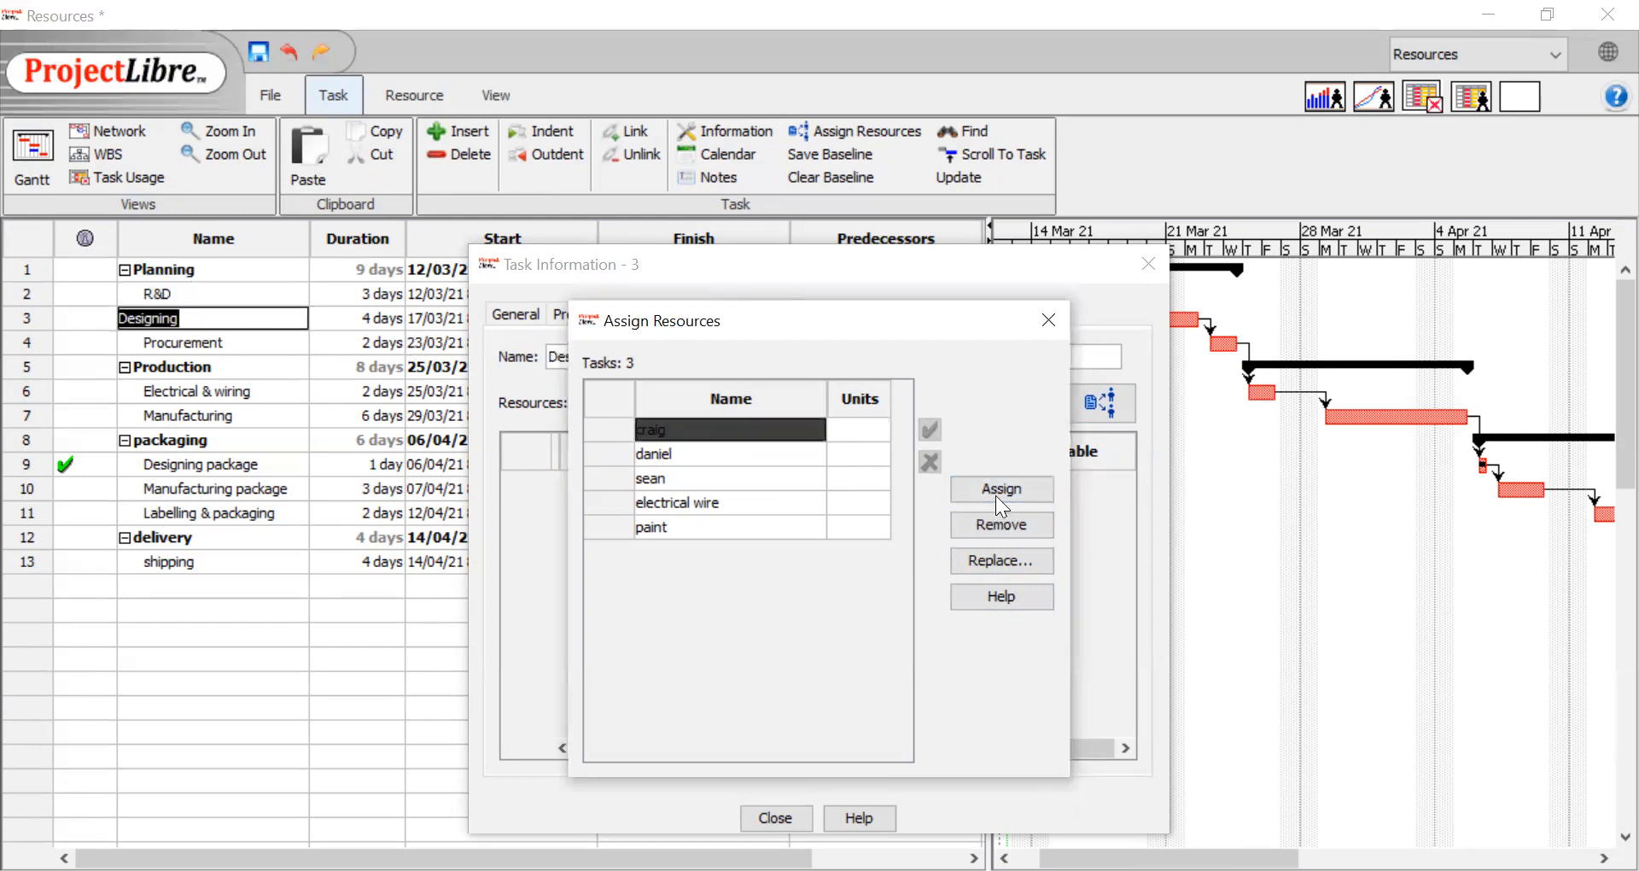
pyautogui.click(996, 487)
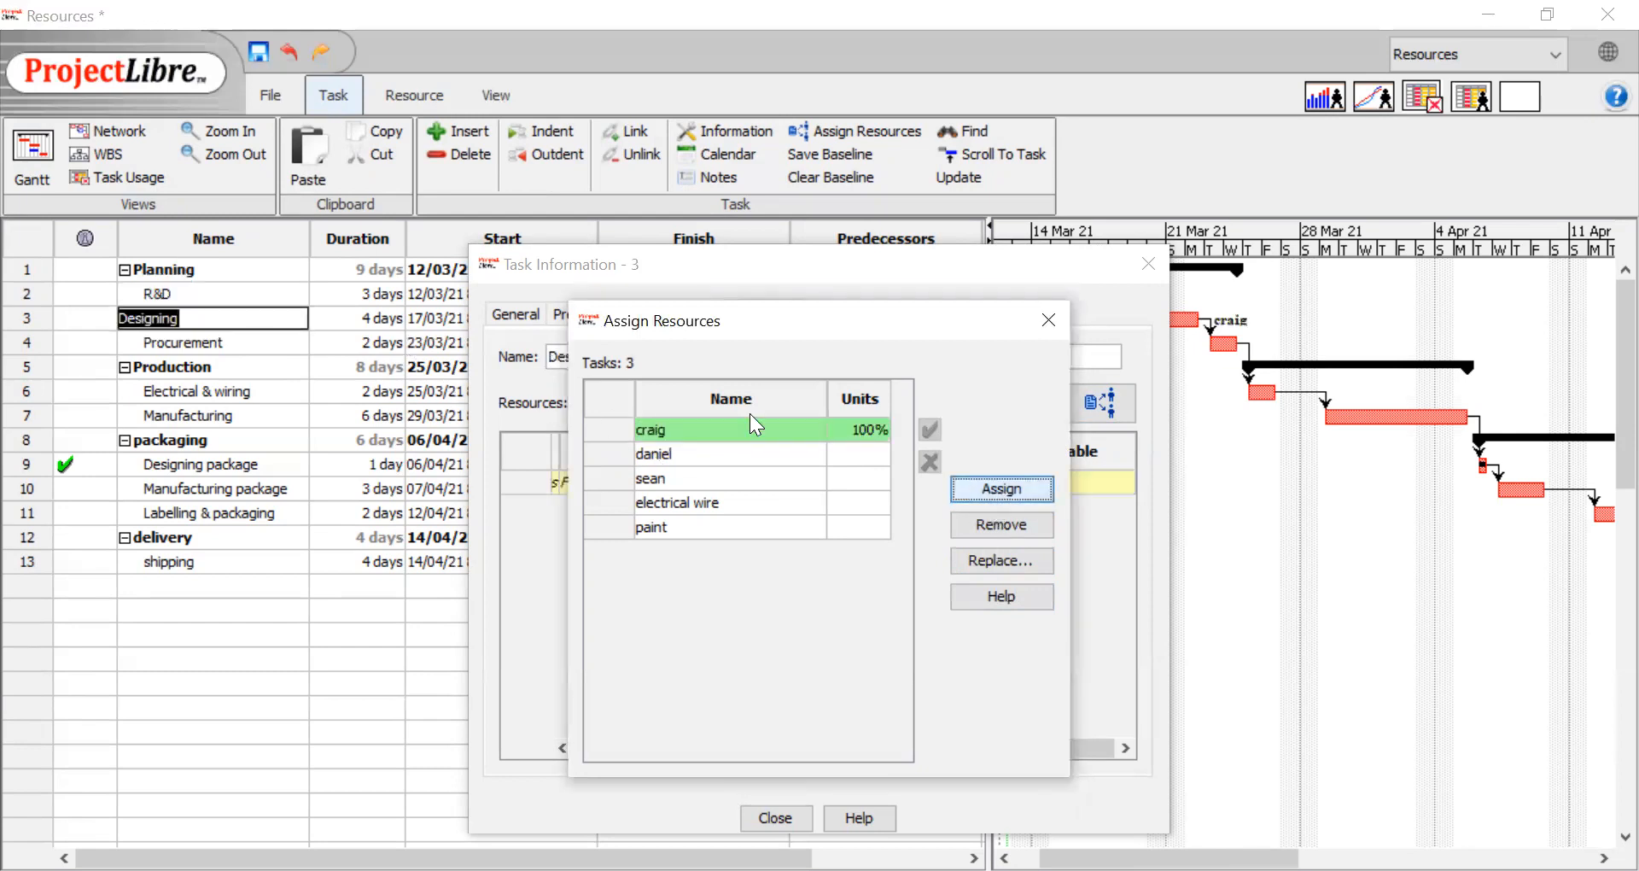
# Assign the second person in the resource list to the Procurement task
pyautogui.click(255, 335)
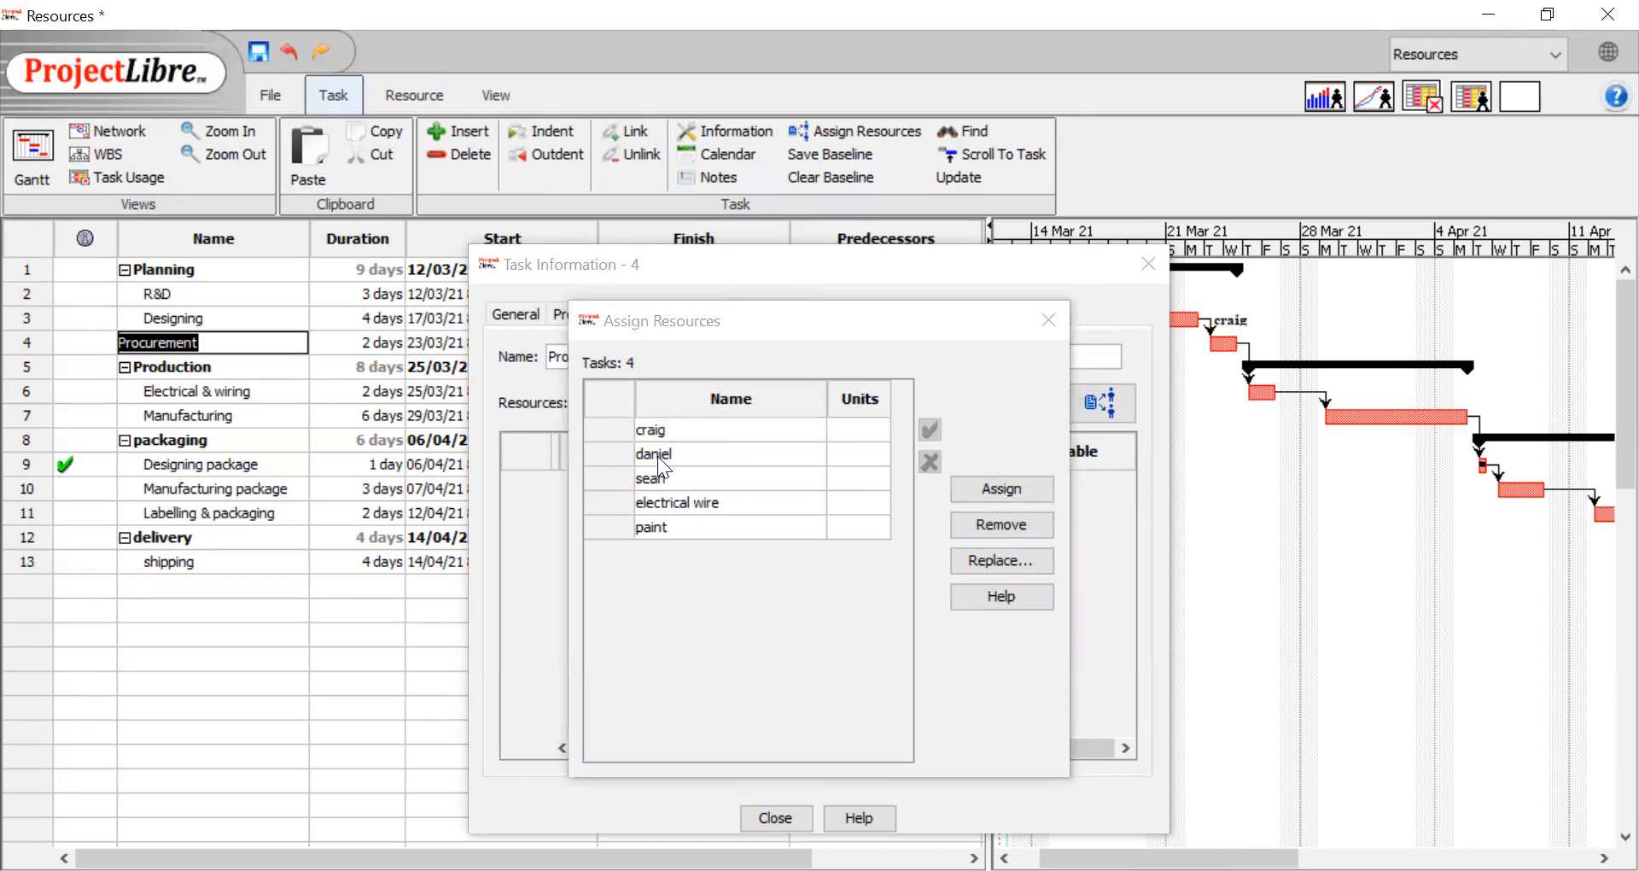
pyautogui.click(659, 454)
pyautogui.click(963, 495)
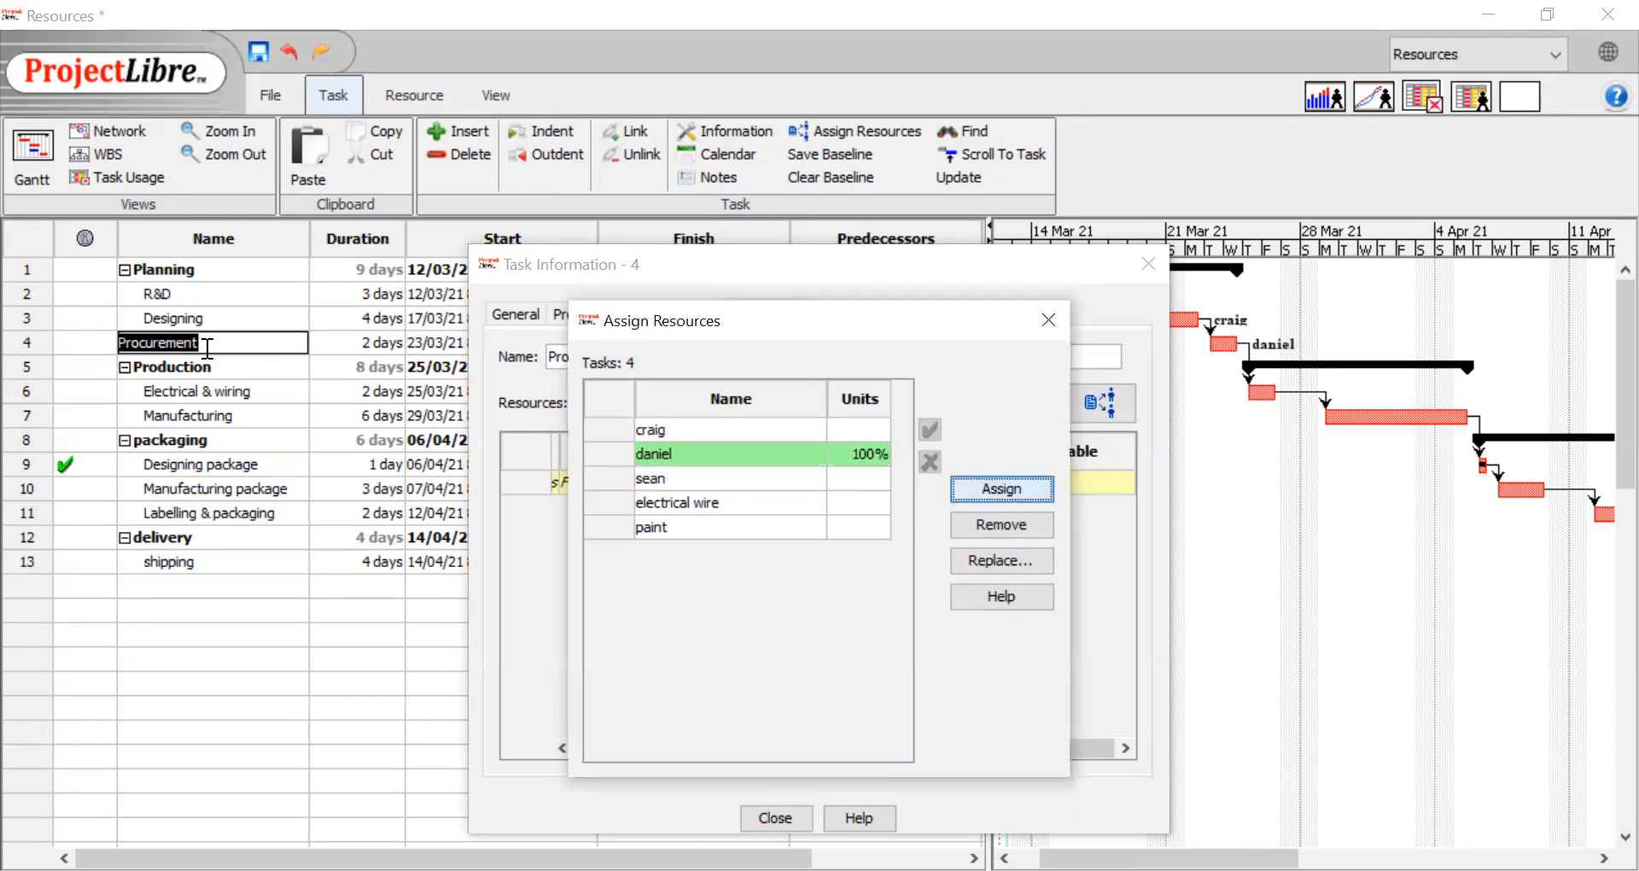
# Assign the third person and the electrical wire material together to the Electrical & wiring task
pyautogui.click(205, 388)
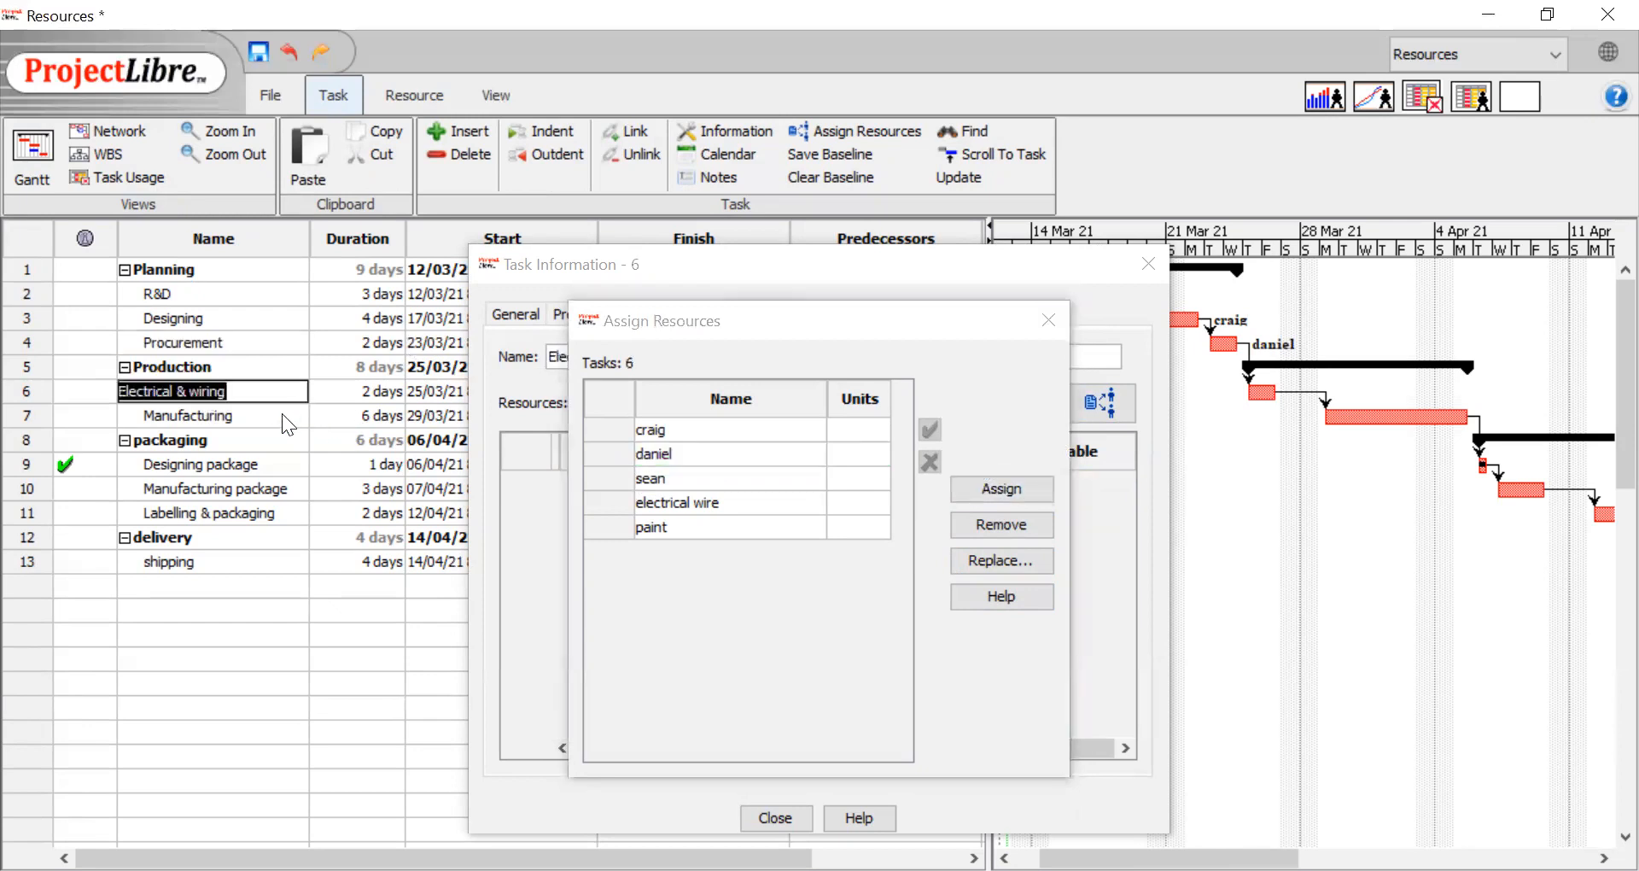
pyautogui.click(666, 478)
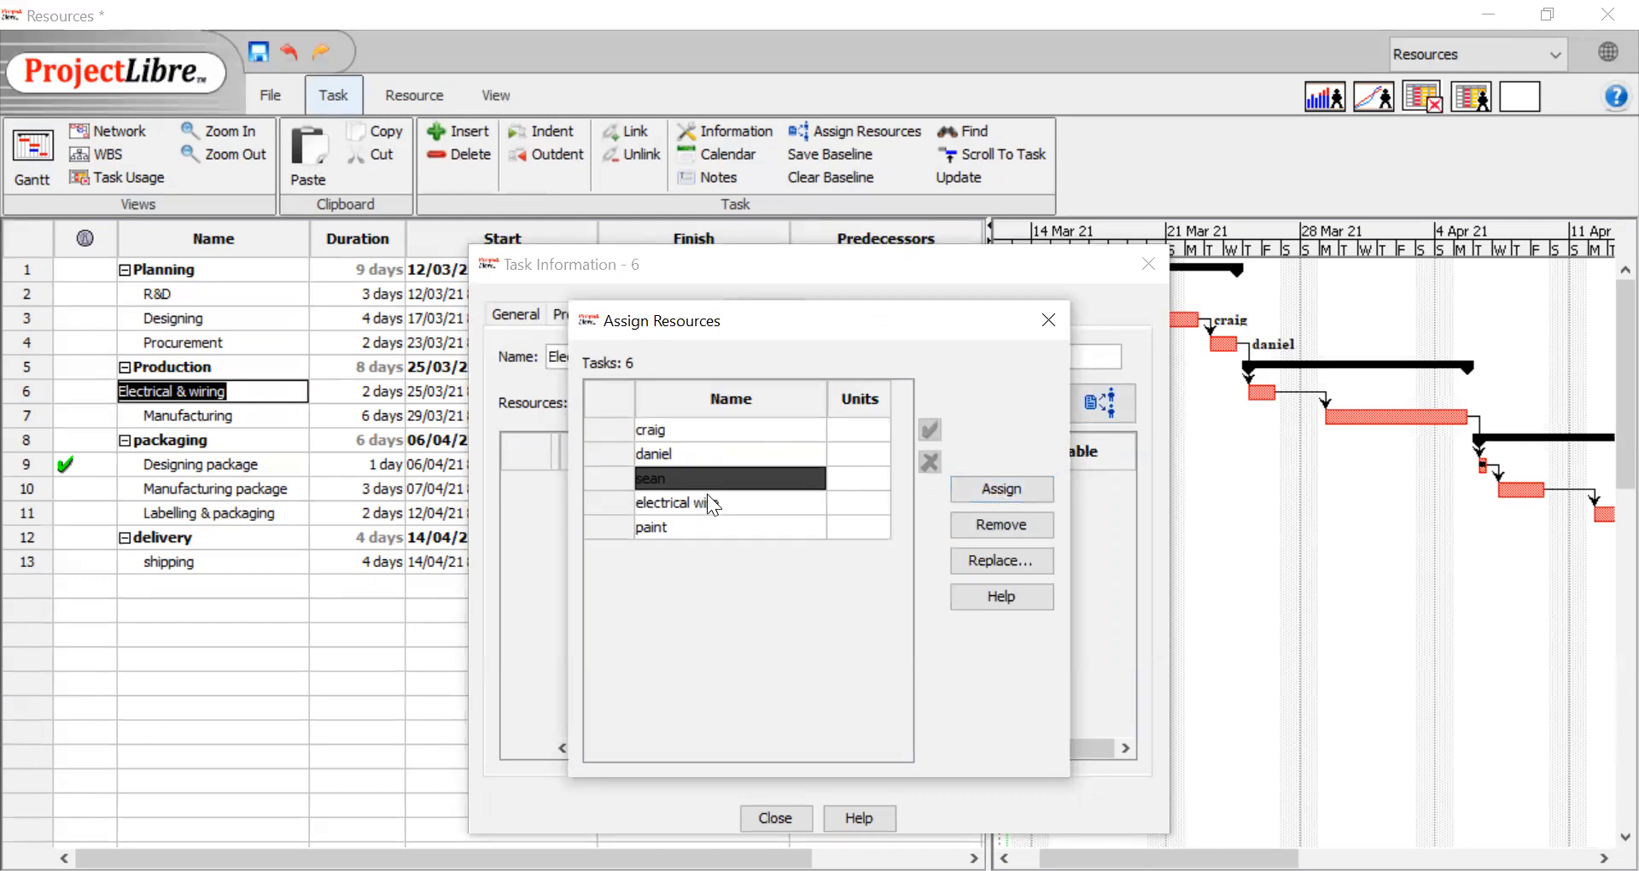
pyautogui.keyDown('ctrl'); pyautogui.click(683, 502); pyautogui.keyUp('ctrl')
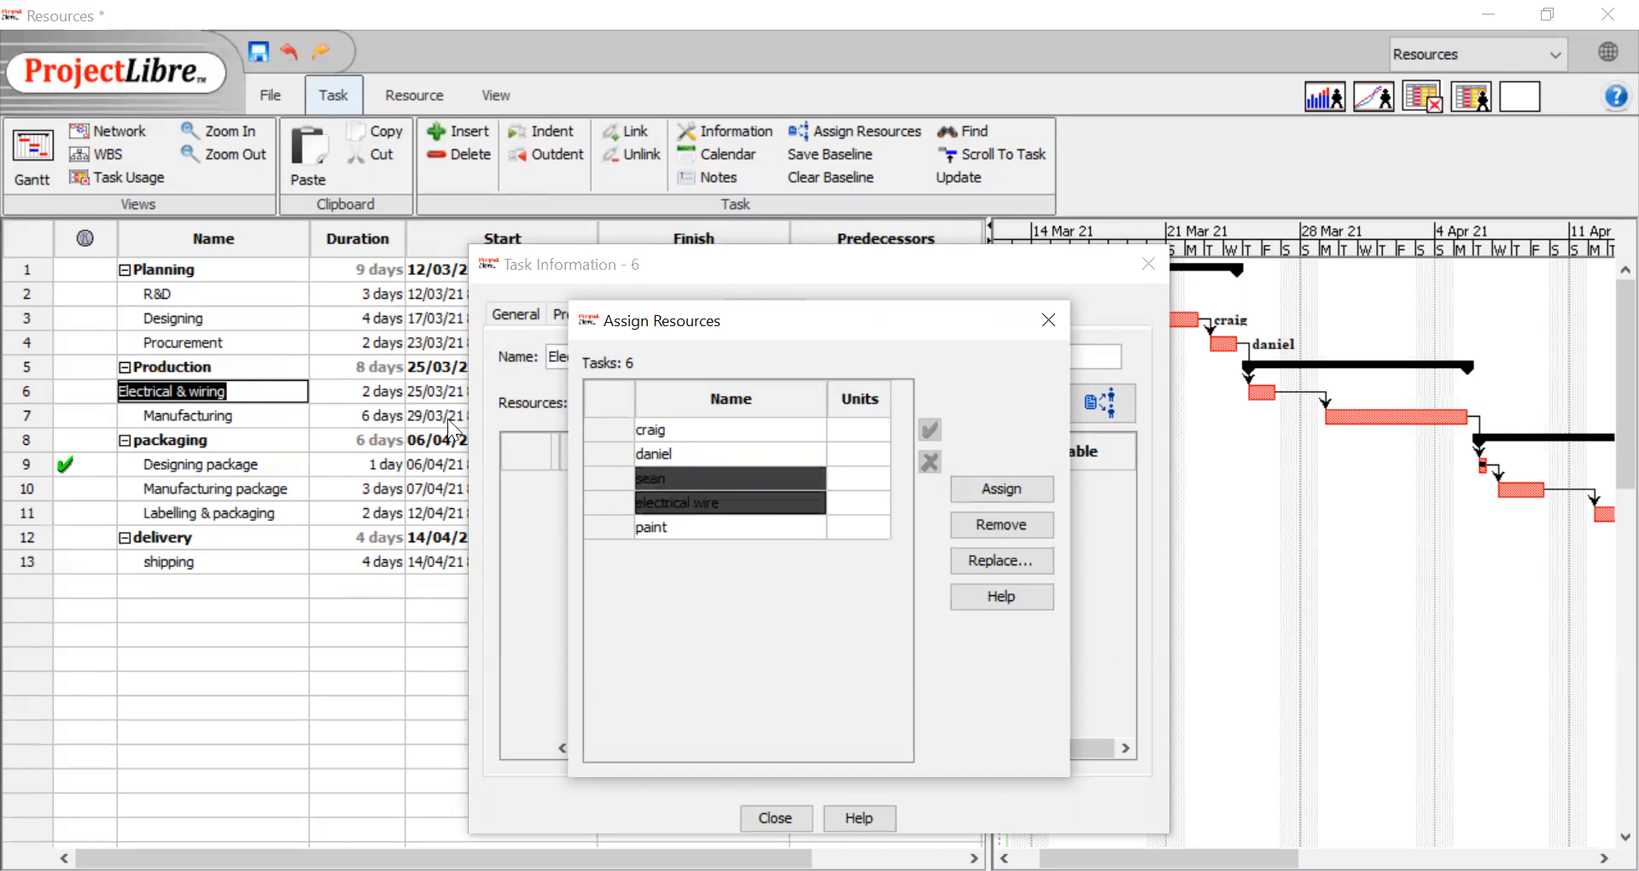
pyautogui.click(1006, 494)
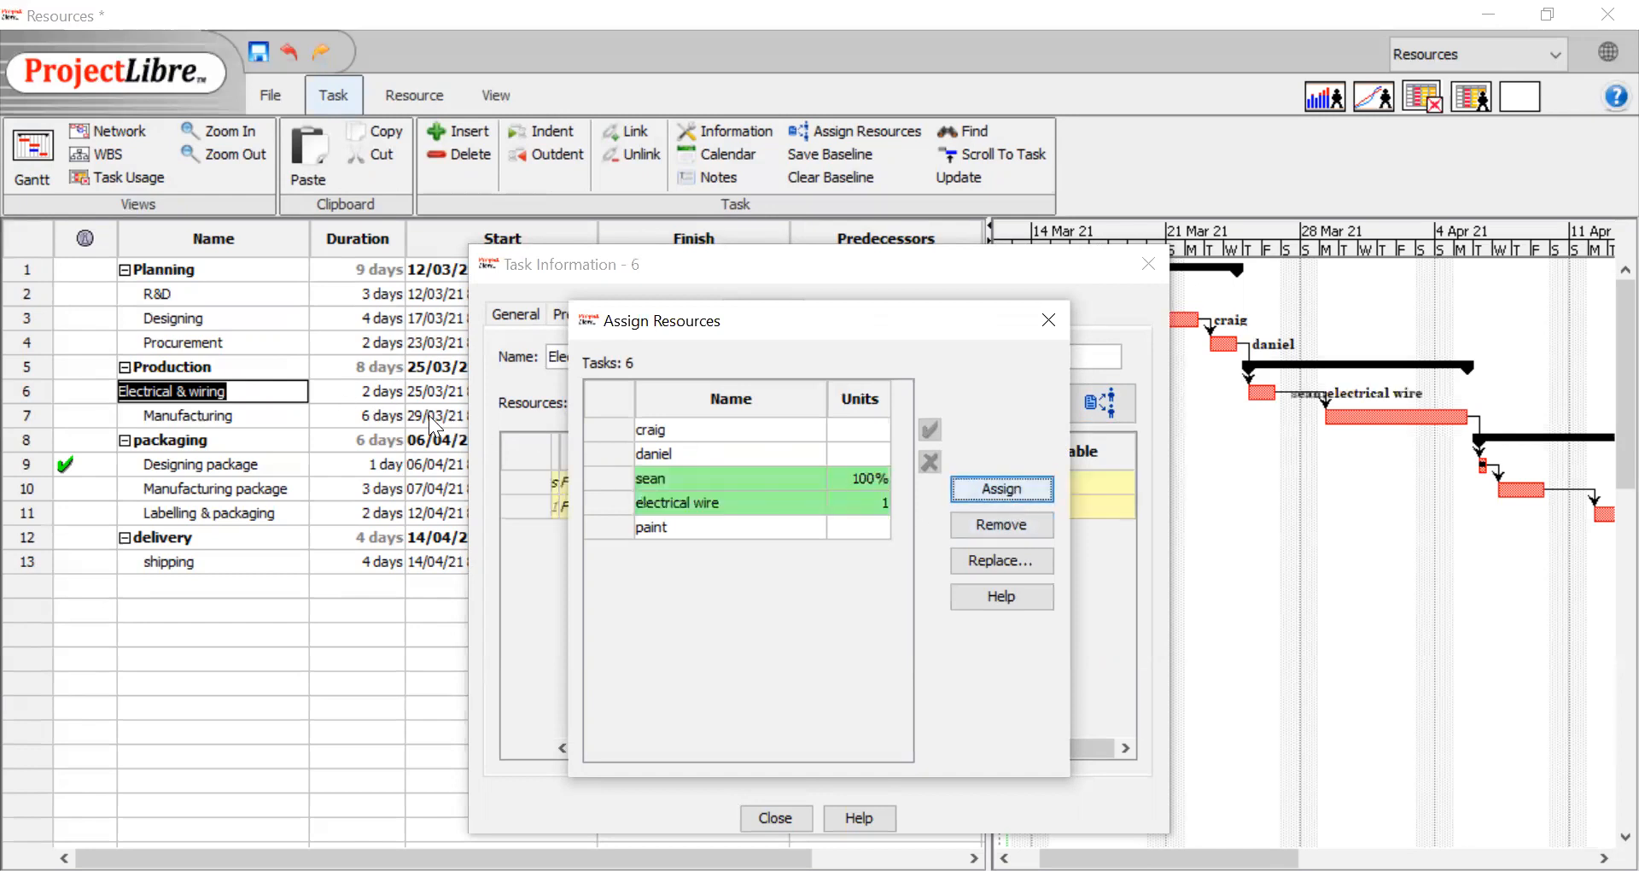
# Assign the third person and the paint material together to the Manufacturing task
pyautogui.click(272, 418)
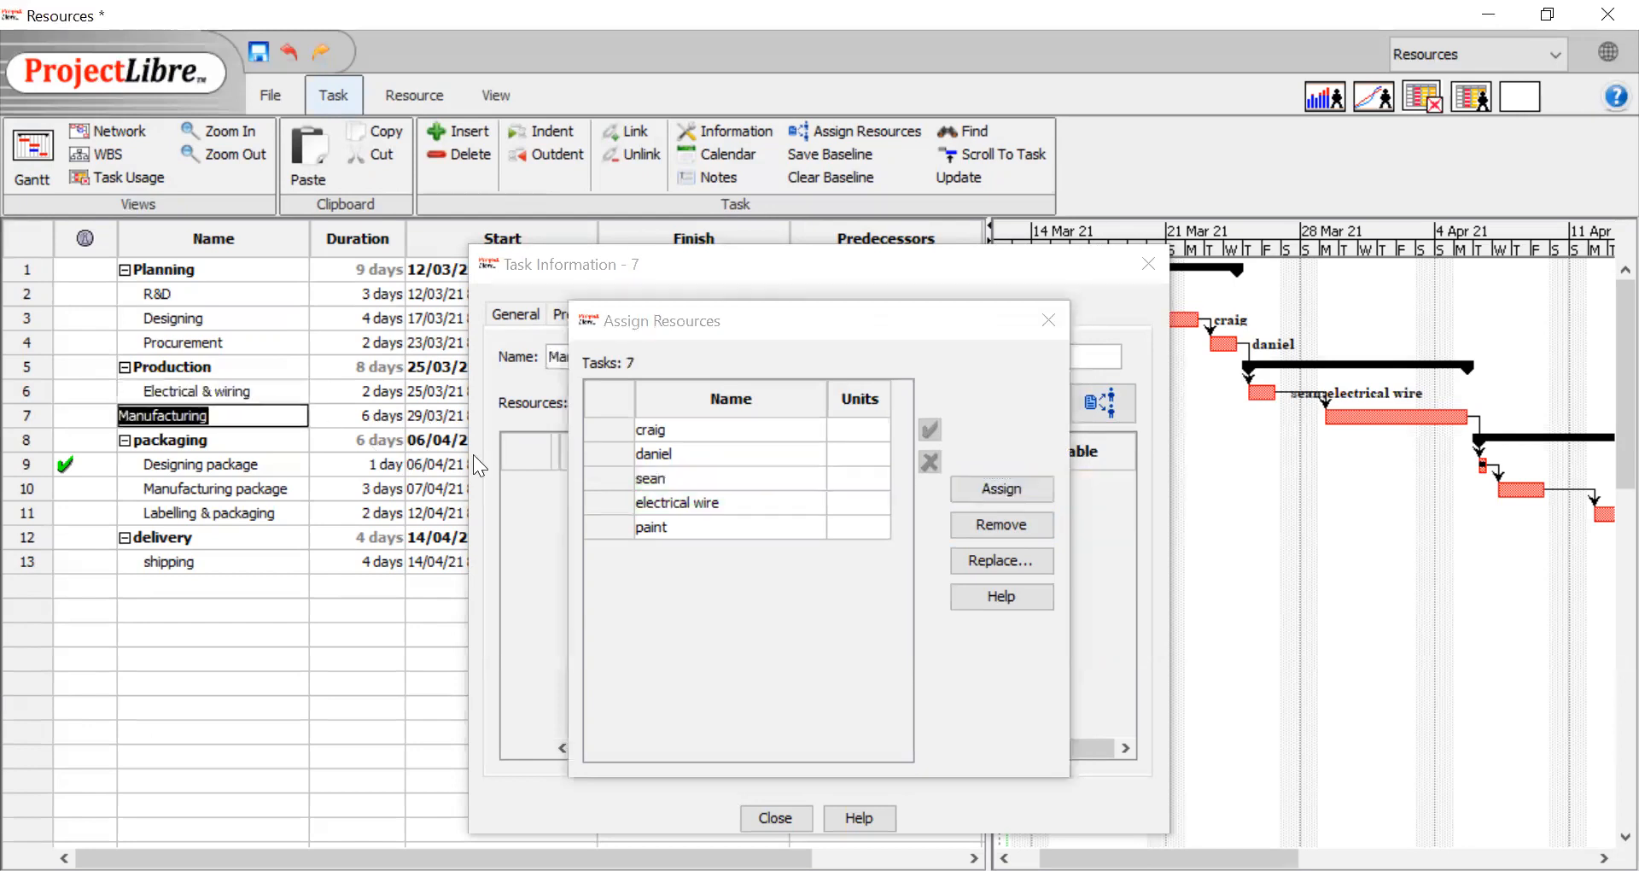
pyautogui.click(674, 480)
pyautogui.keyDown('ctrl'); pyautogui.click(676, 526); pyautogui.keyUp('ctrl')
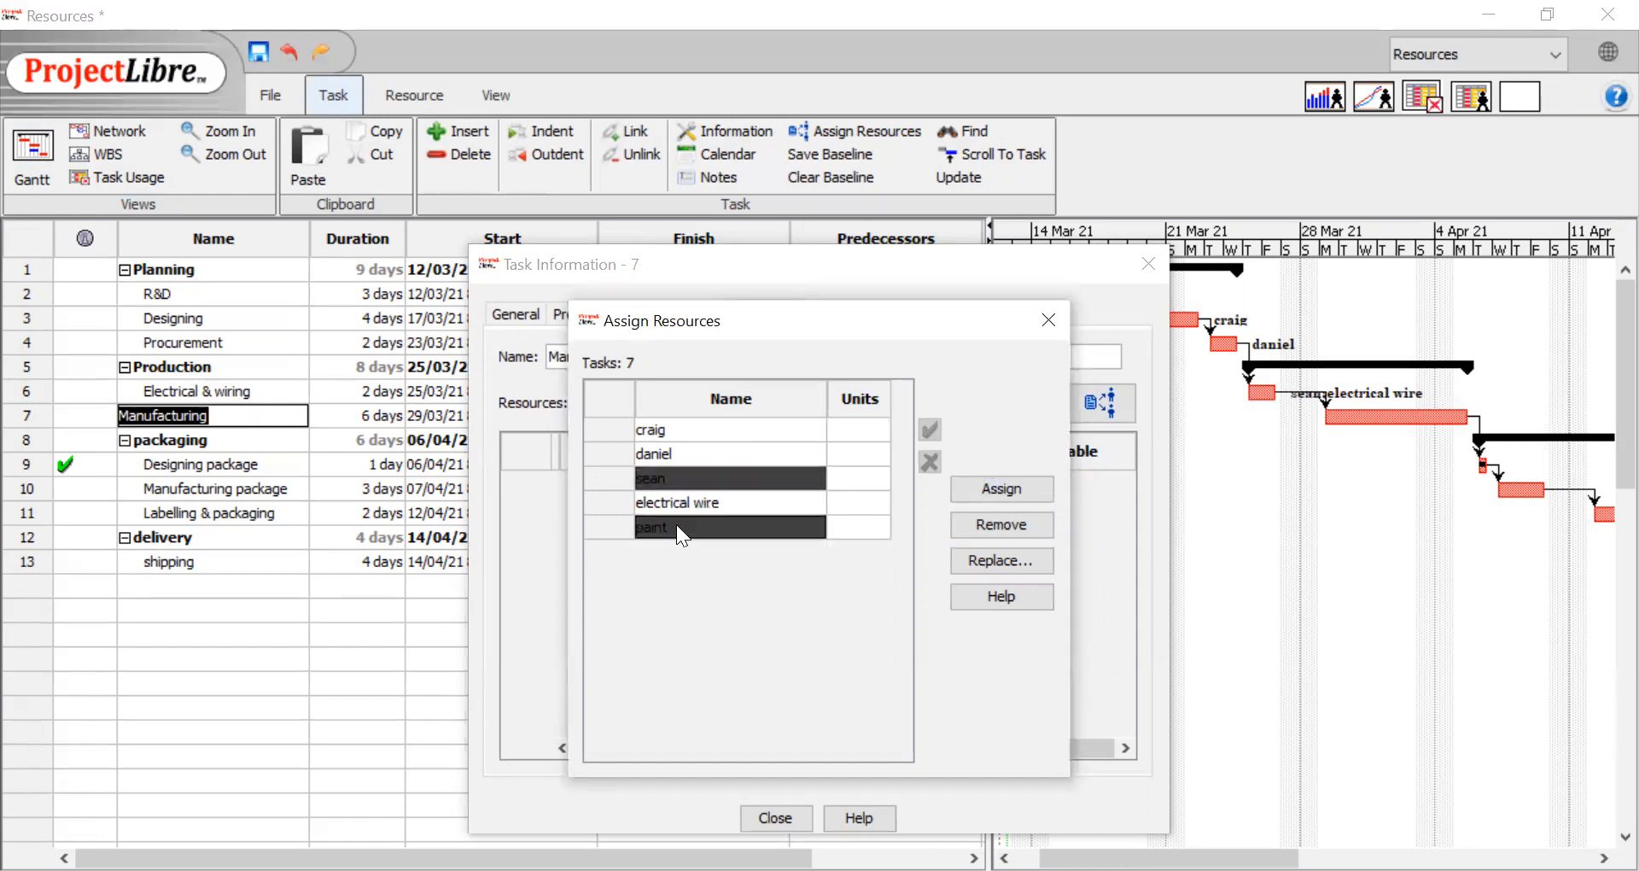
pyautogui.click(999, 488)
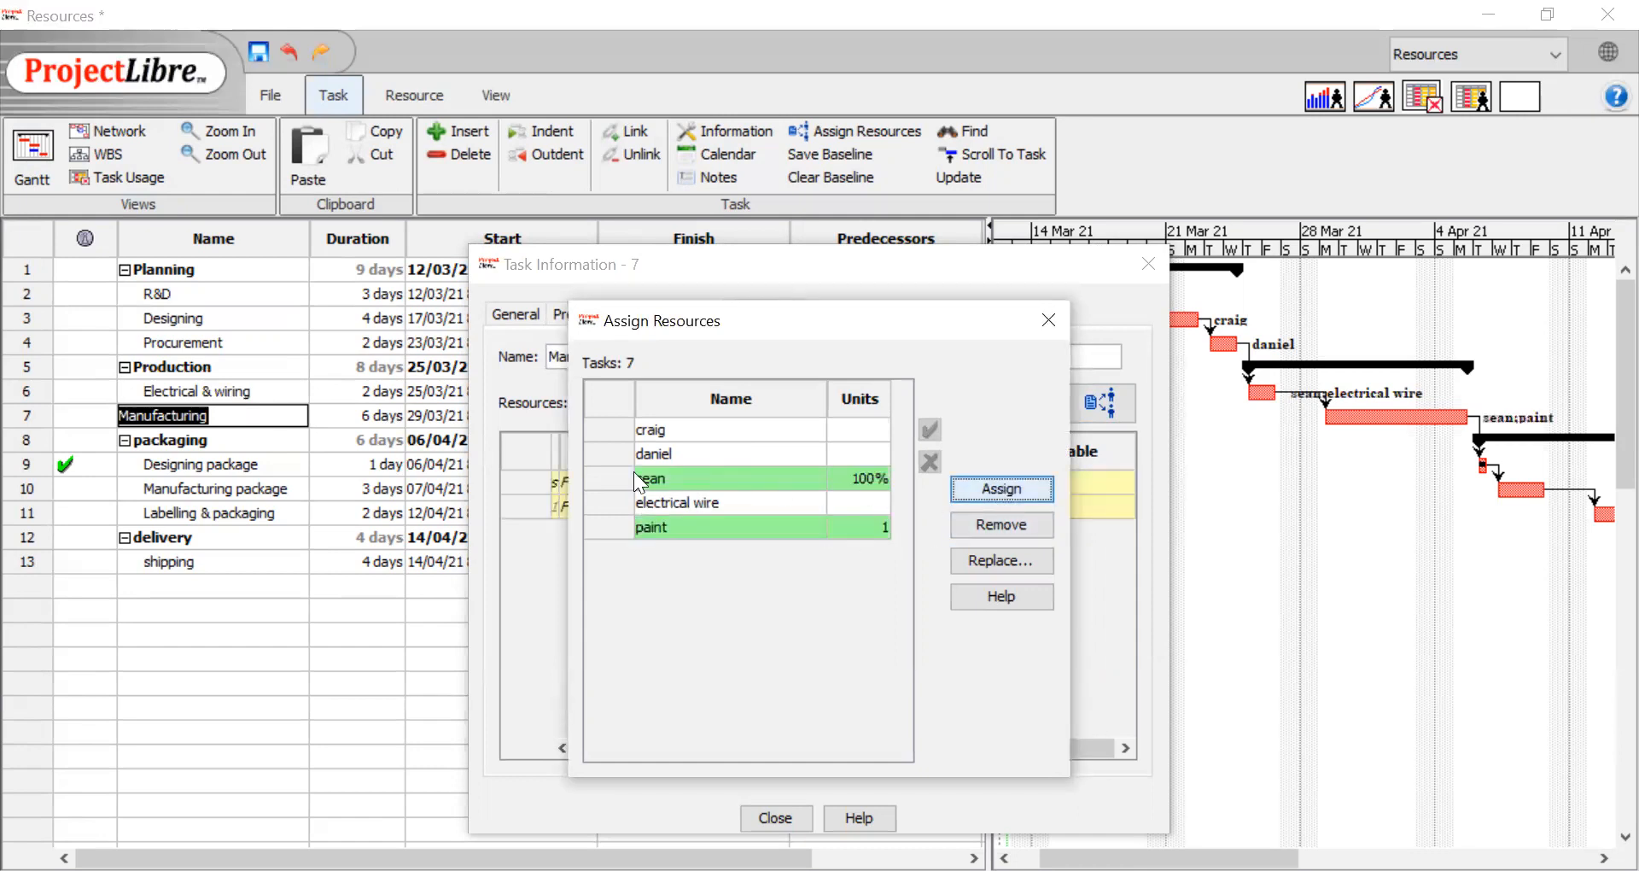
# Assign the second person to the Designing package task and the third person to the Manufacturing package task
pyautogui.click(244, 462)
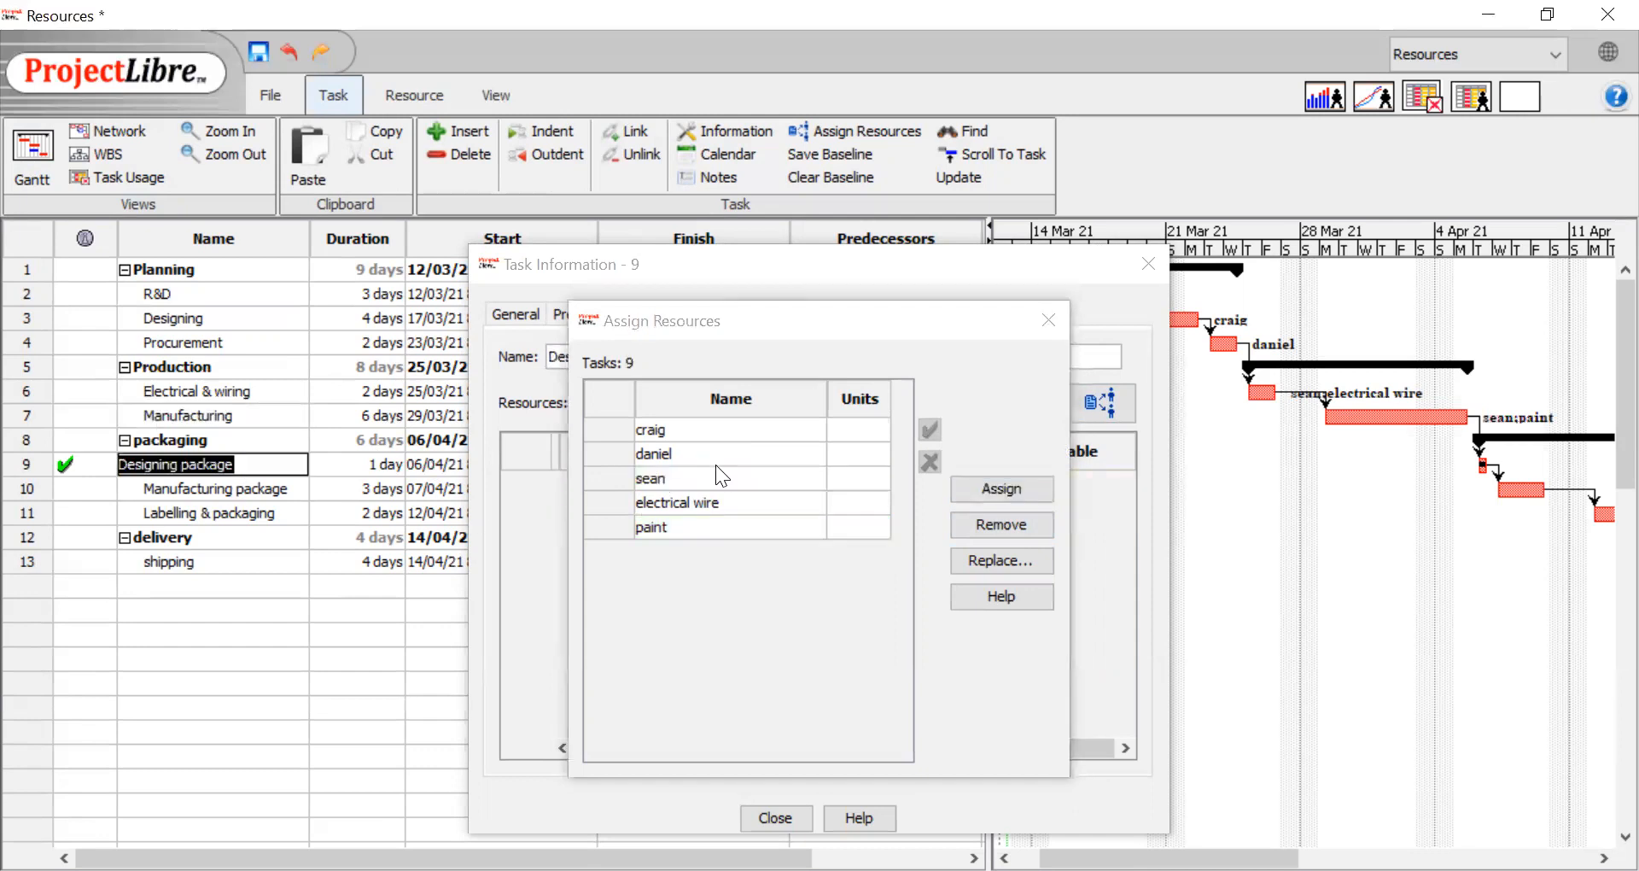
pyautogui.click(674, 454)
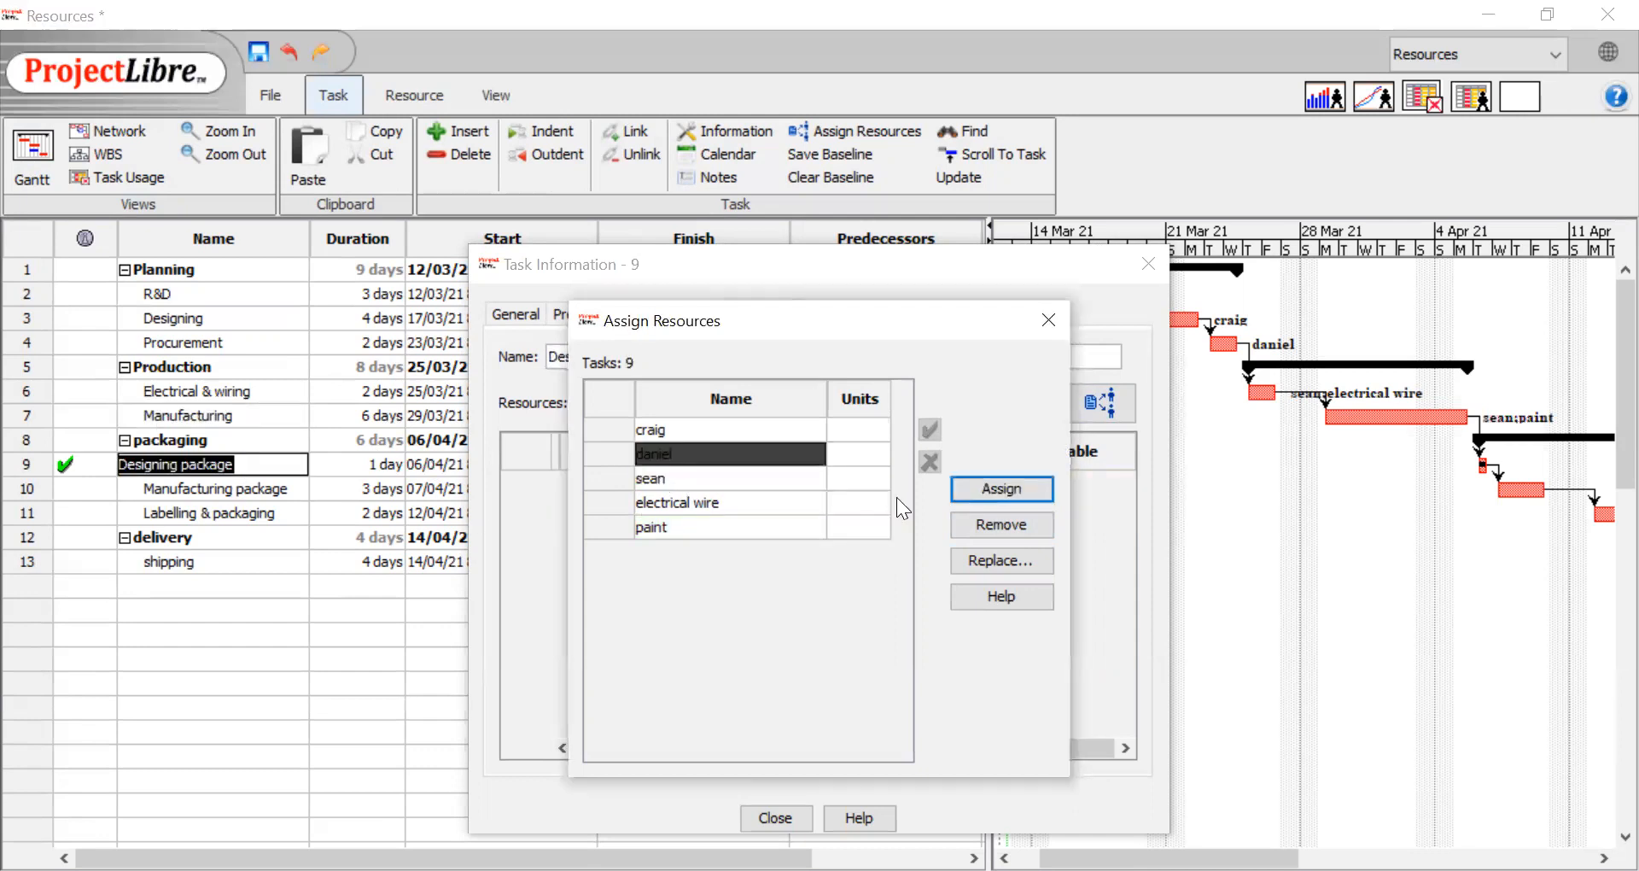
pyautogui.click(990, 491)
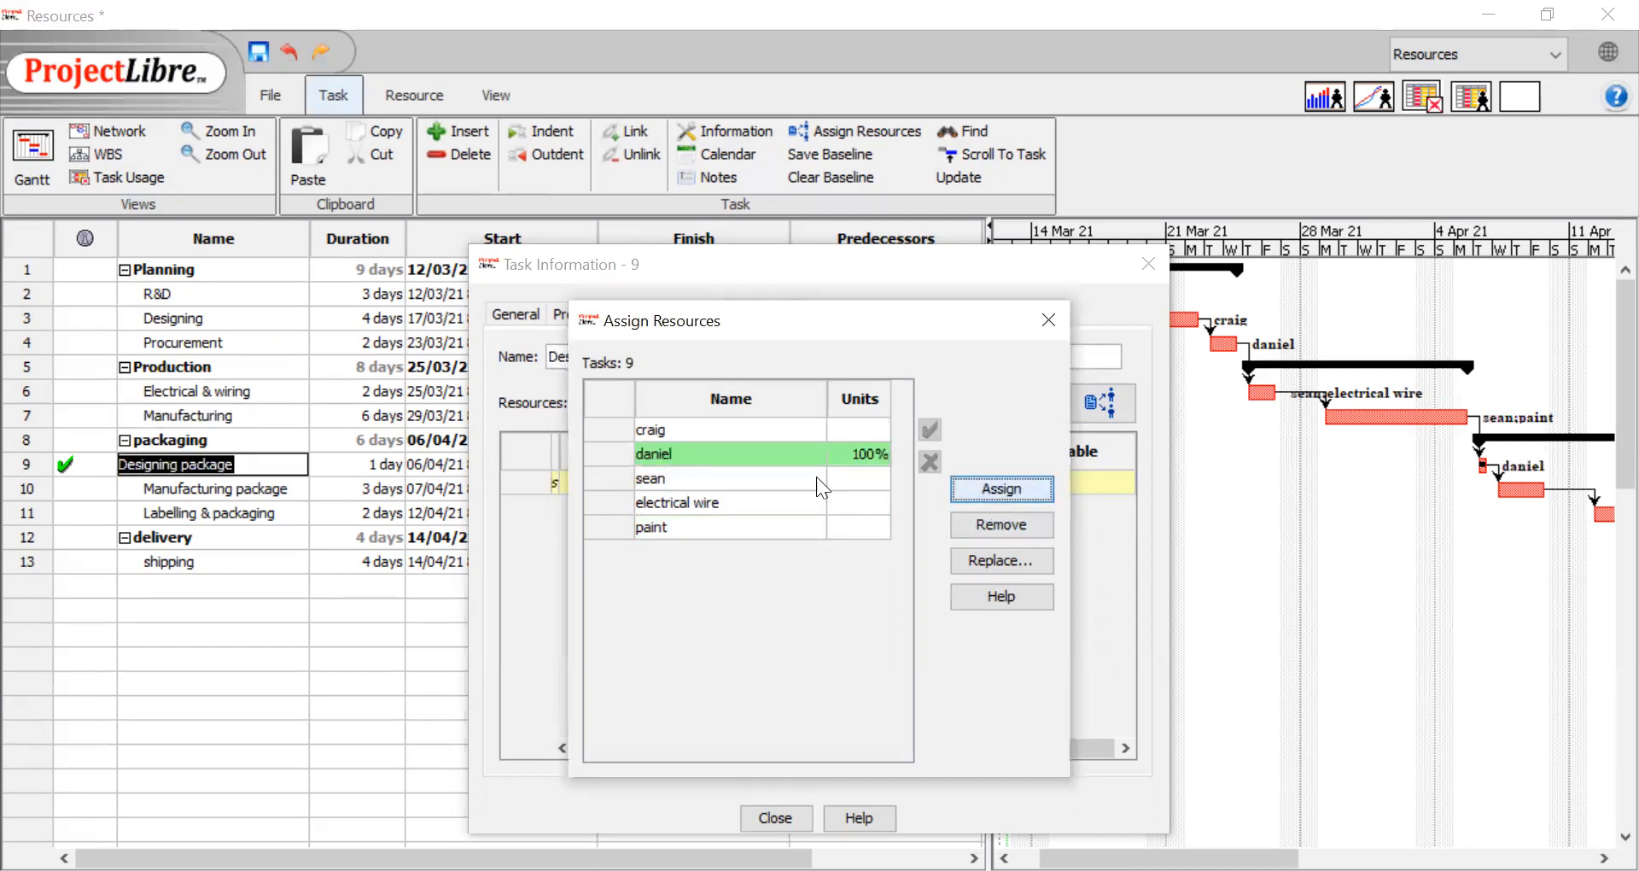
pyautogui.click(265, 490)
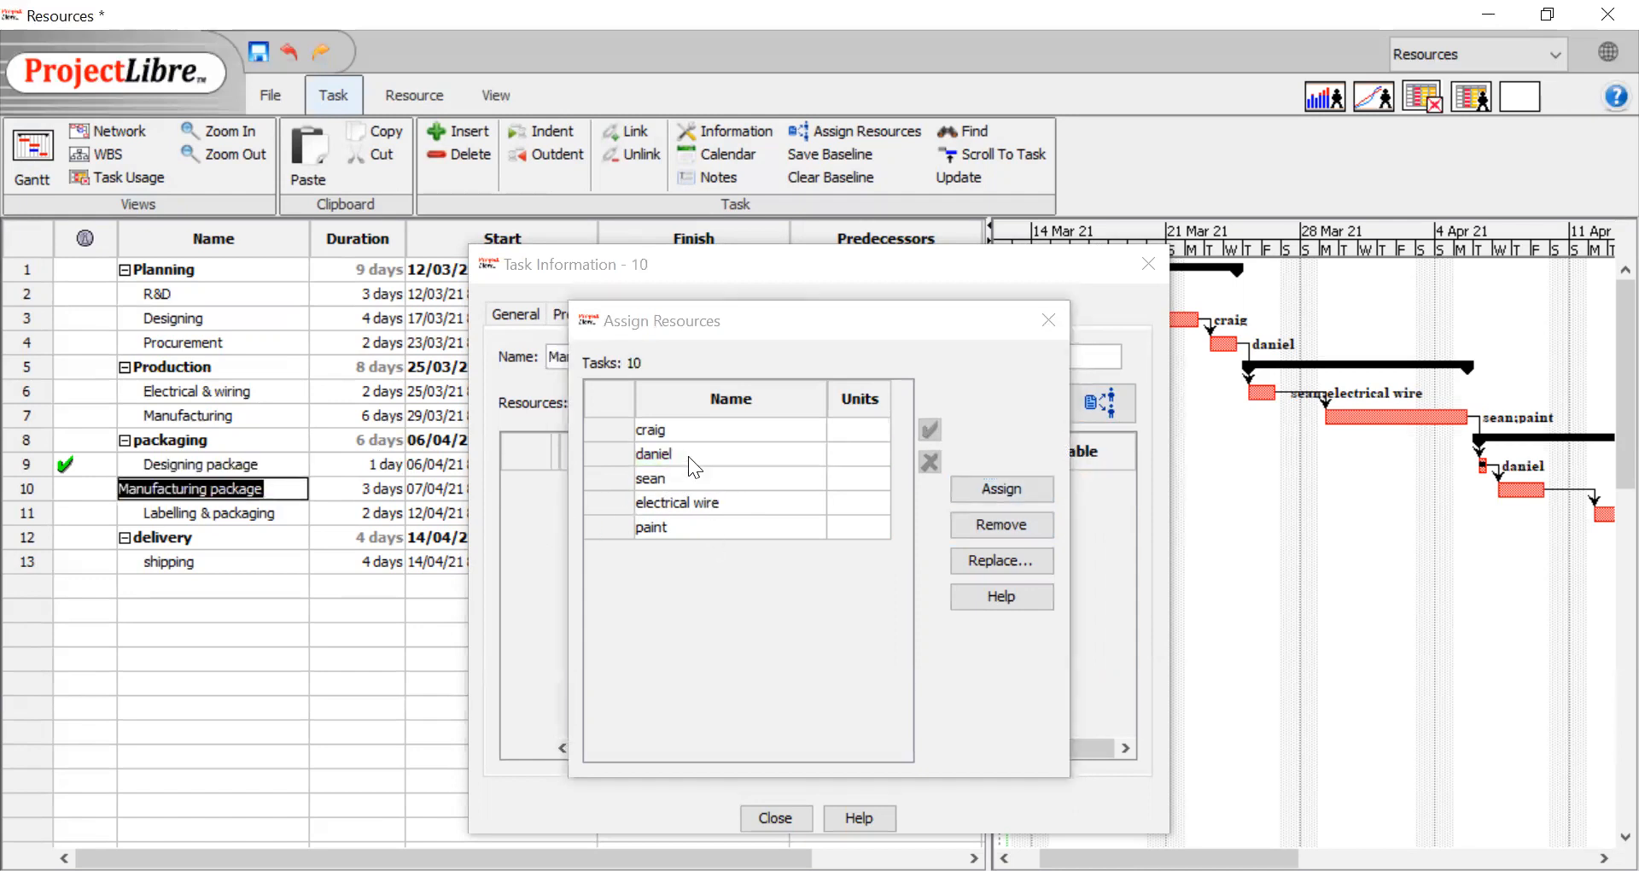
pyautogui.click(688, 479)
pyautogui.click(970, 497)
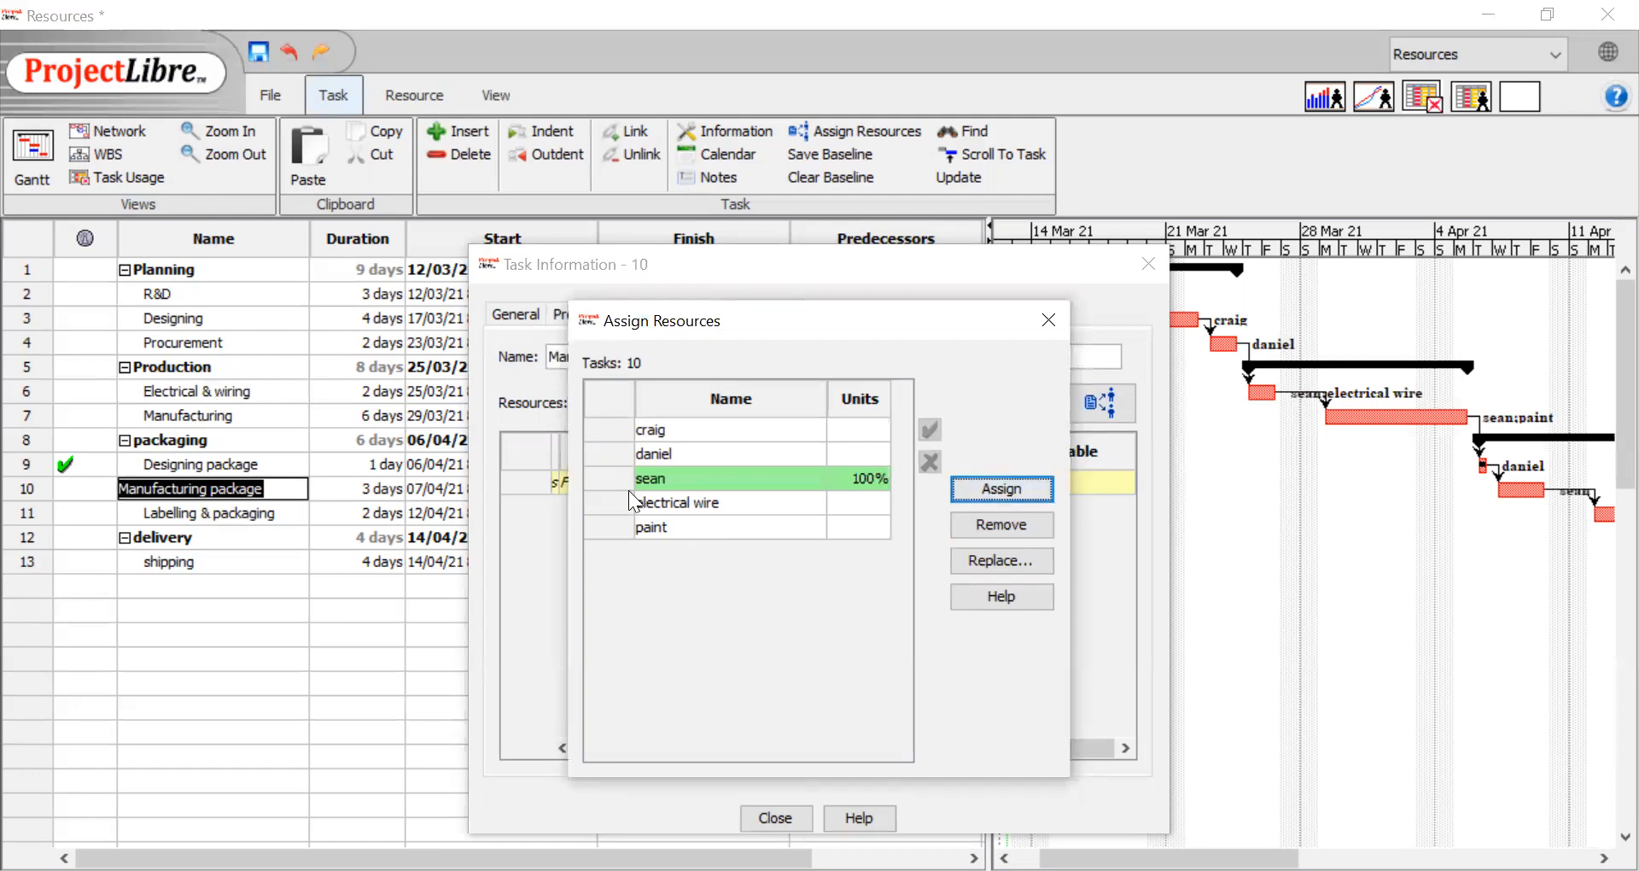
# Assign the second person to Labelling & packaging and the first person to shipping, and finish the resource assignment
pyautogui.click(250, 513)
pyautogui.click(676, 454)
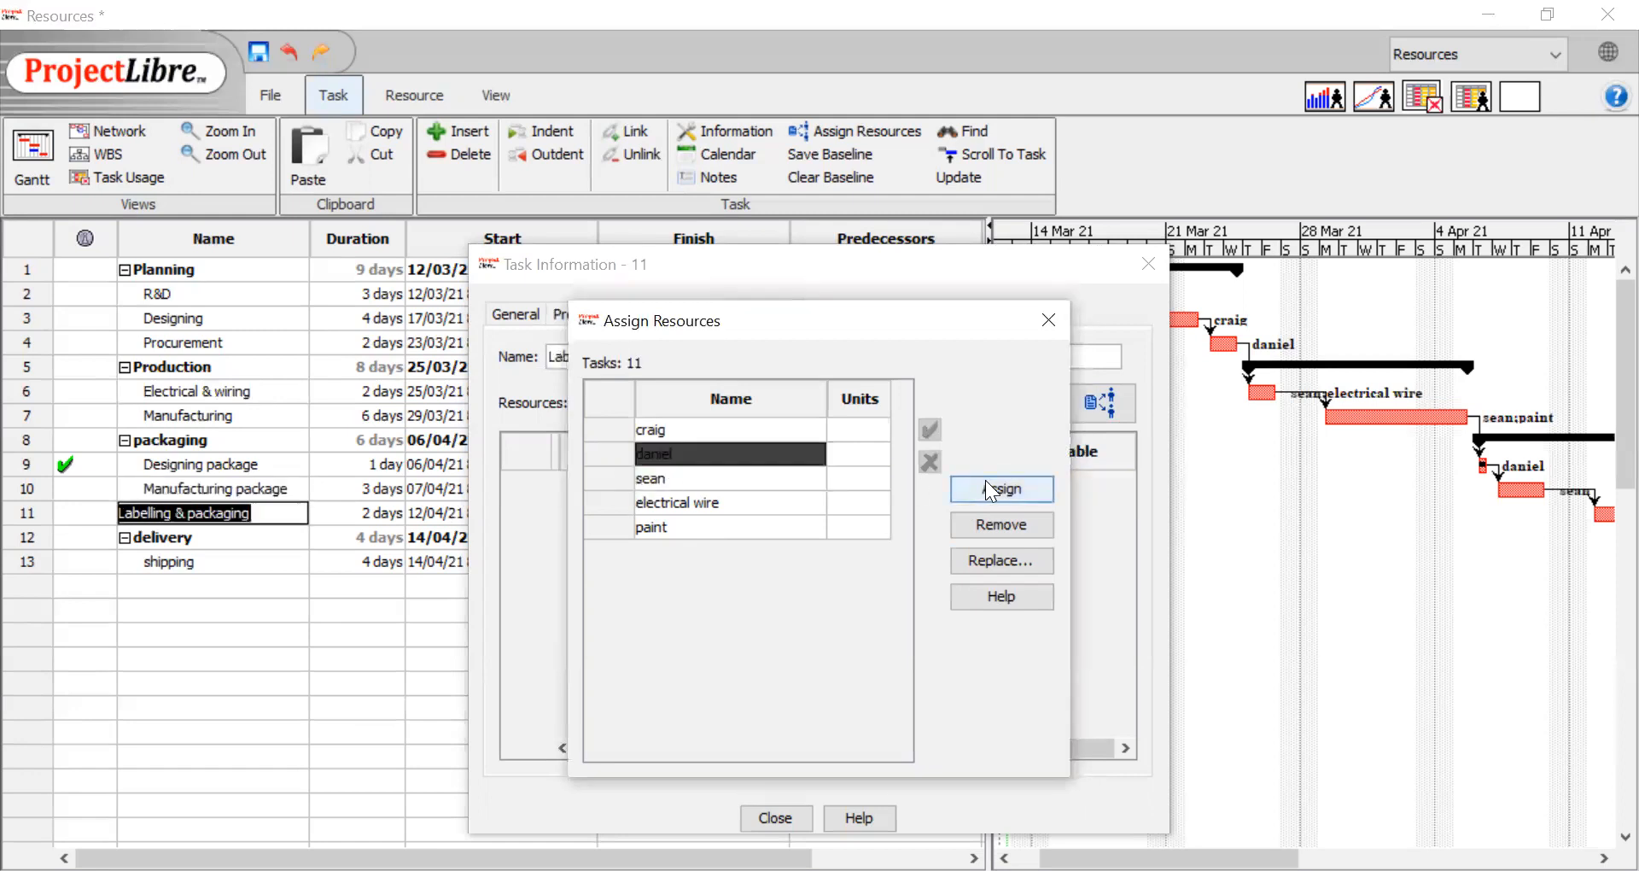
pyautogui.click(986, 483)
pyautogui.click(214, 559)
pyautogui.click(695, 427)
pyautogui.click(991, 492)
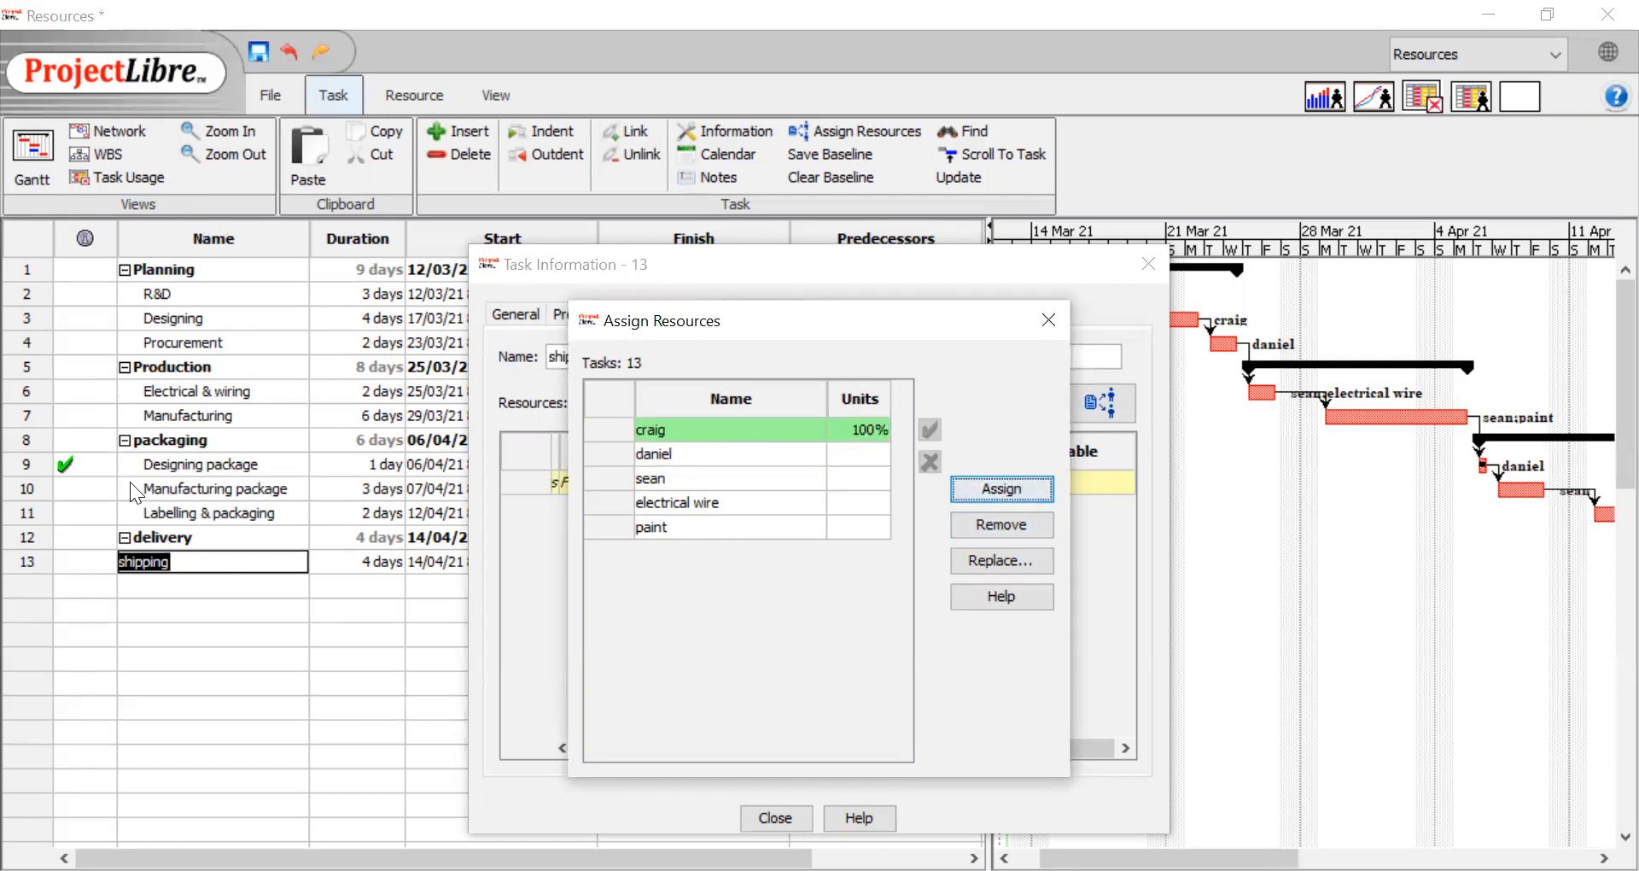
pyautogui.click(1045, 318)
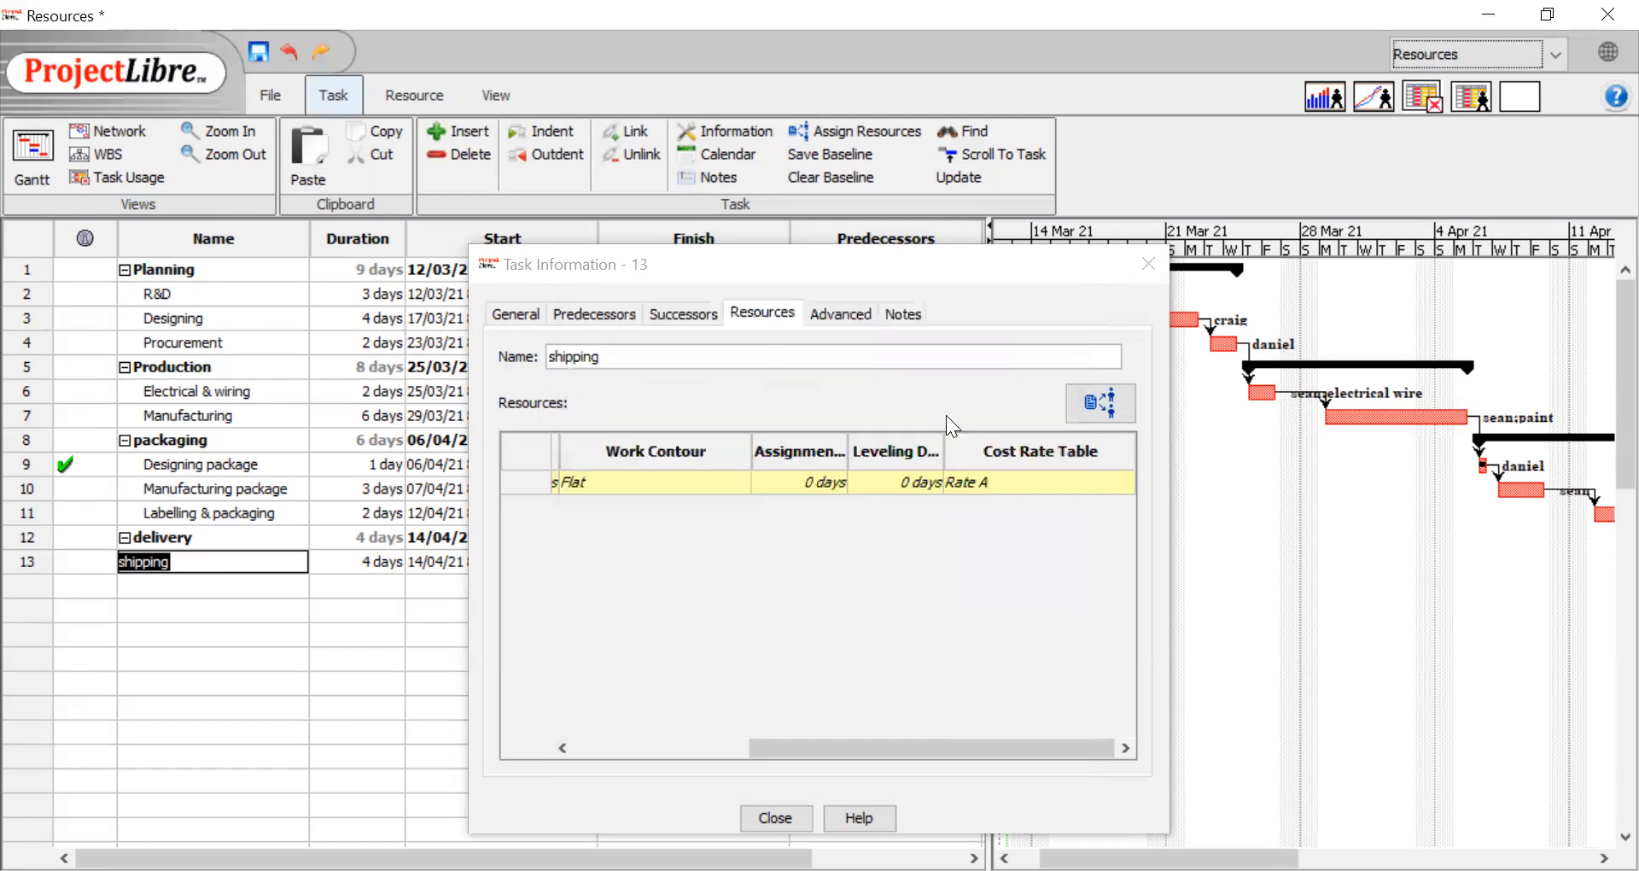
pyautogui.press('Escape')
# Review the resources assigned to each task in the Resource Names column and beside the Gantt bars
pyautogui.moveTo(989, 442); pyautogui.dragTo(1232, 427)
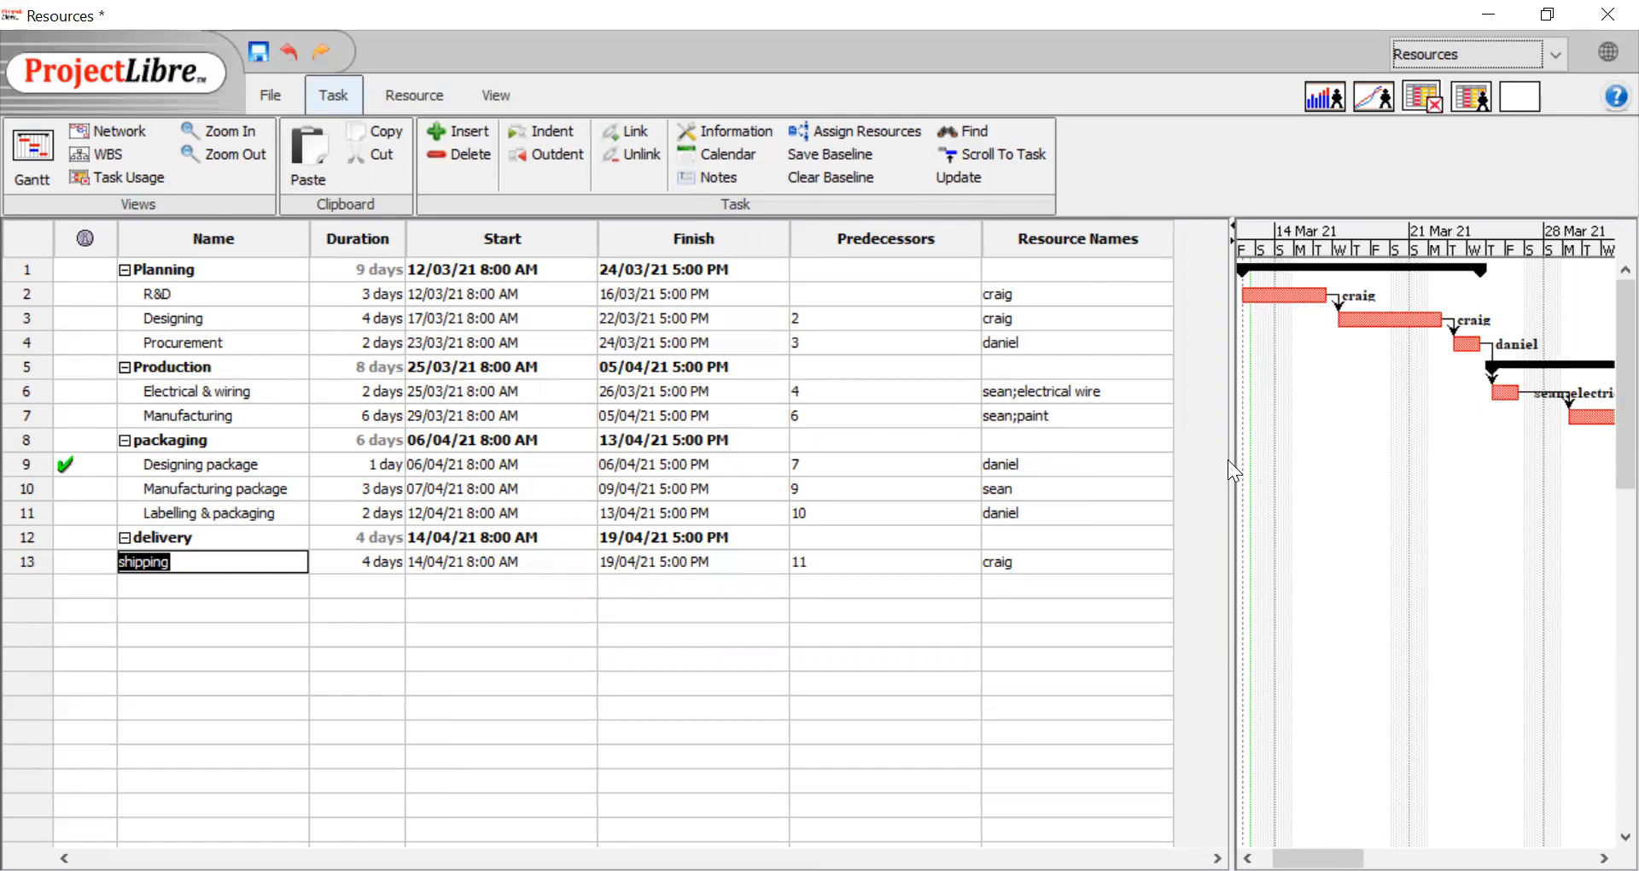
pyautogui.moveTo(1228, 460); pyautogui.dragTo(796, 468)
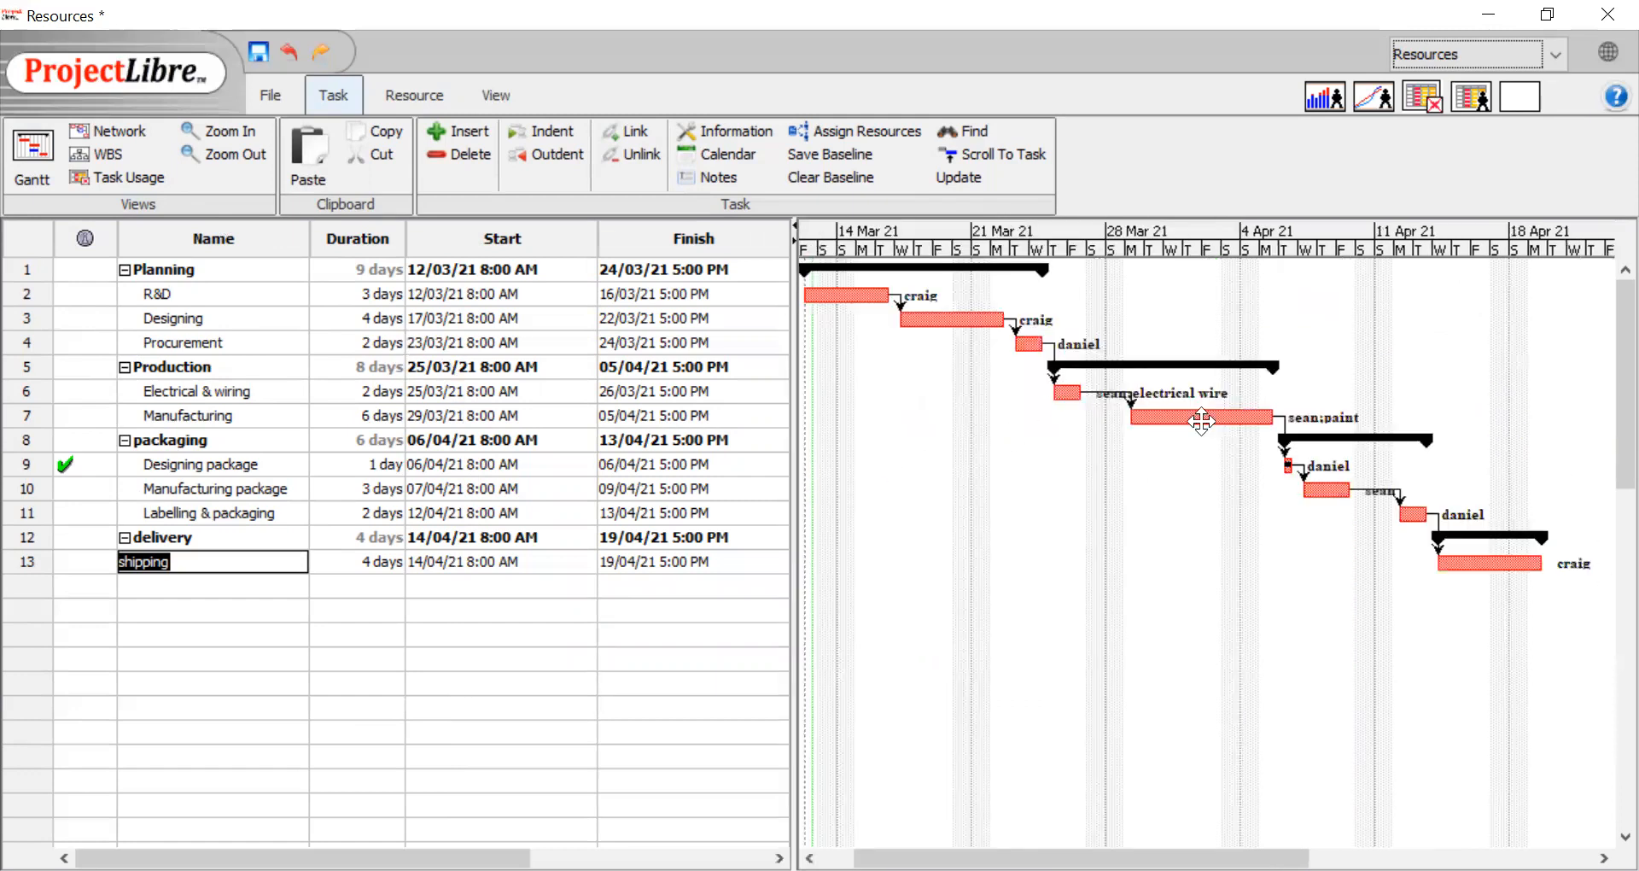
pyautogui.moveTo(790, 524); pyautogui.dragTo(1012, 543)
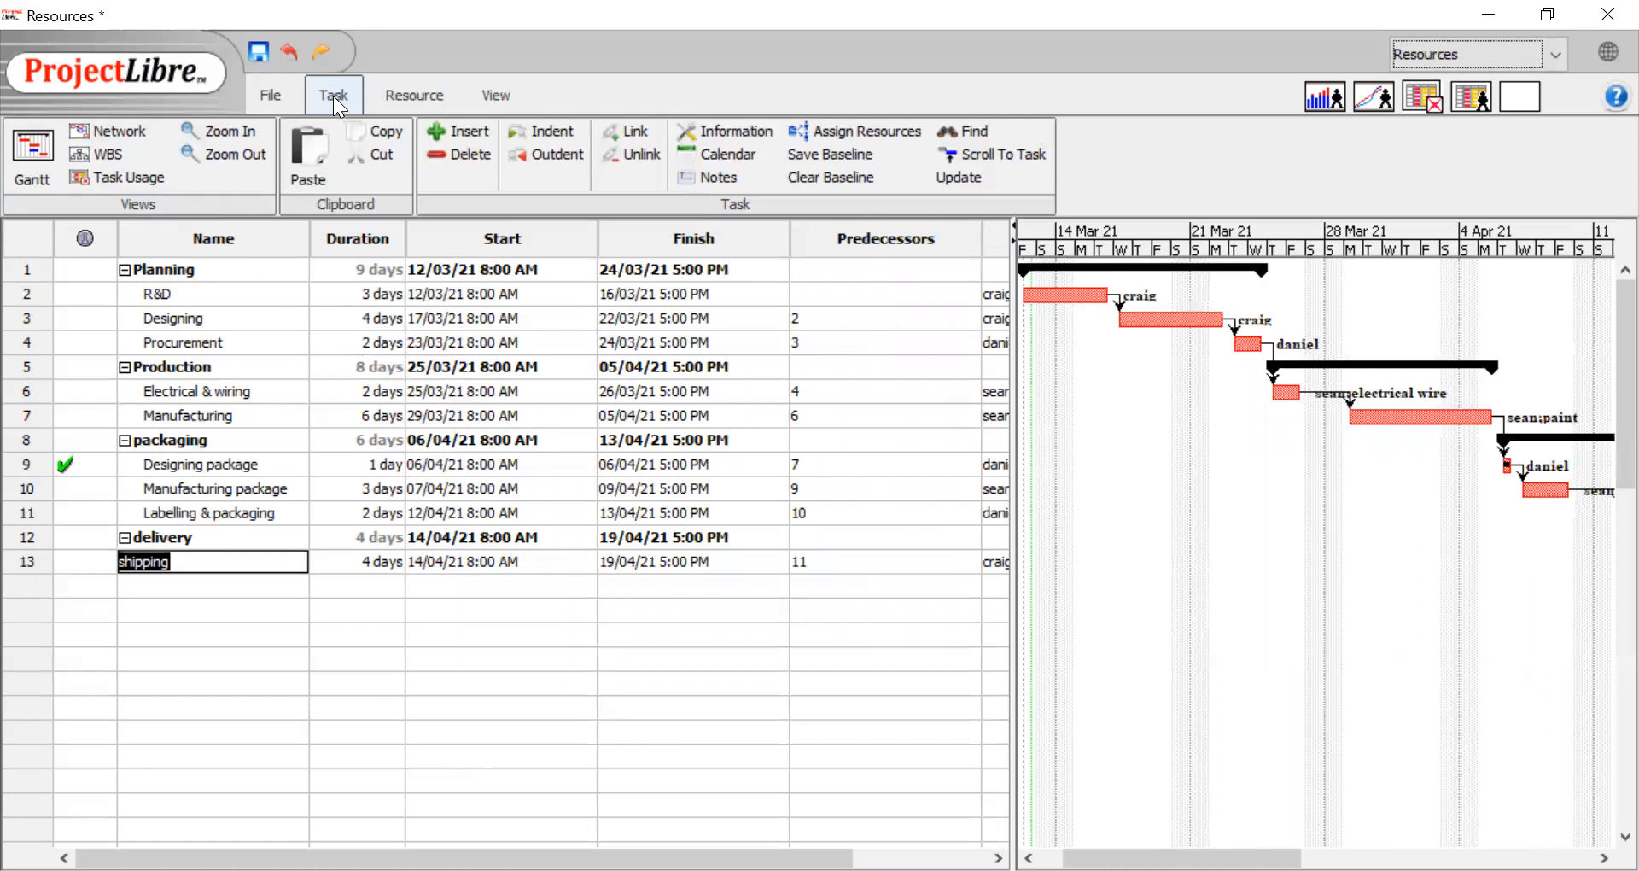
# Show the task usage view with the work, duration and cost of every task and its assigned resources
pyautogui.click(133, 176)
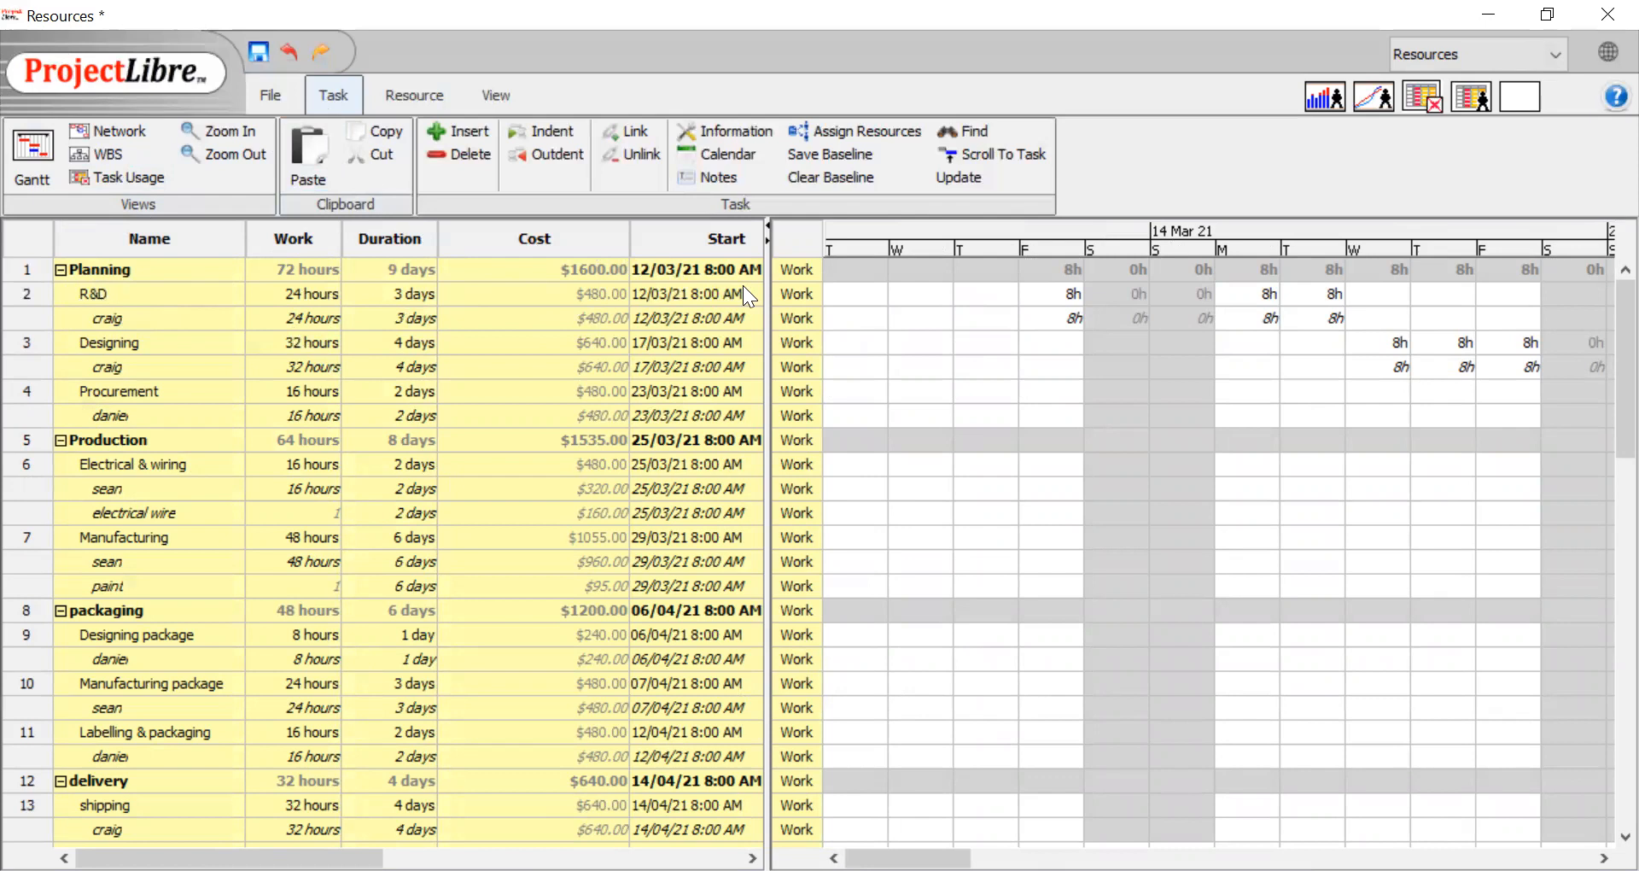
pyautogui.moveTo(771, 284); pyautogui.dragTo(841, 283)
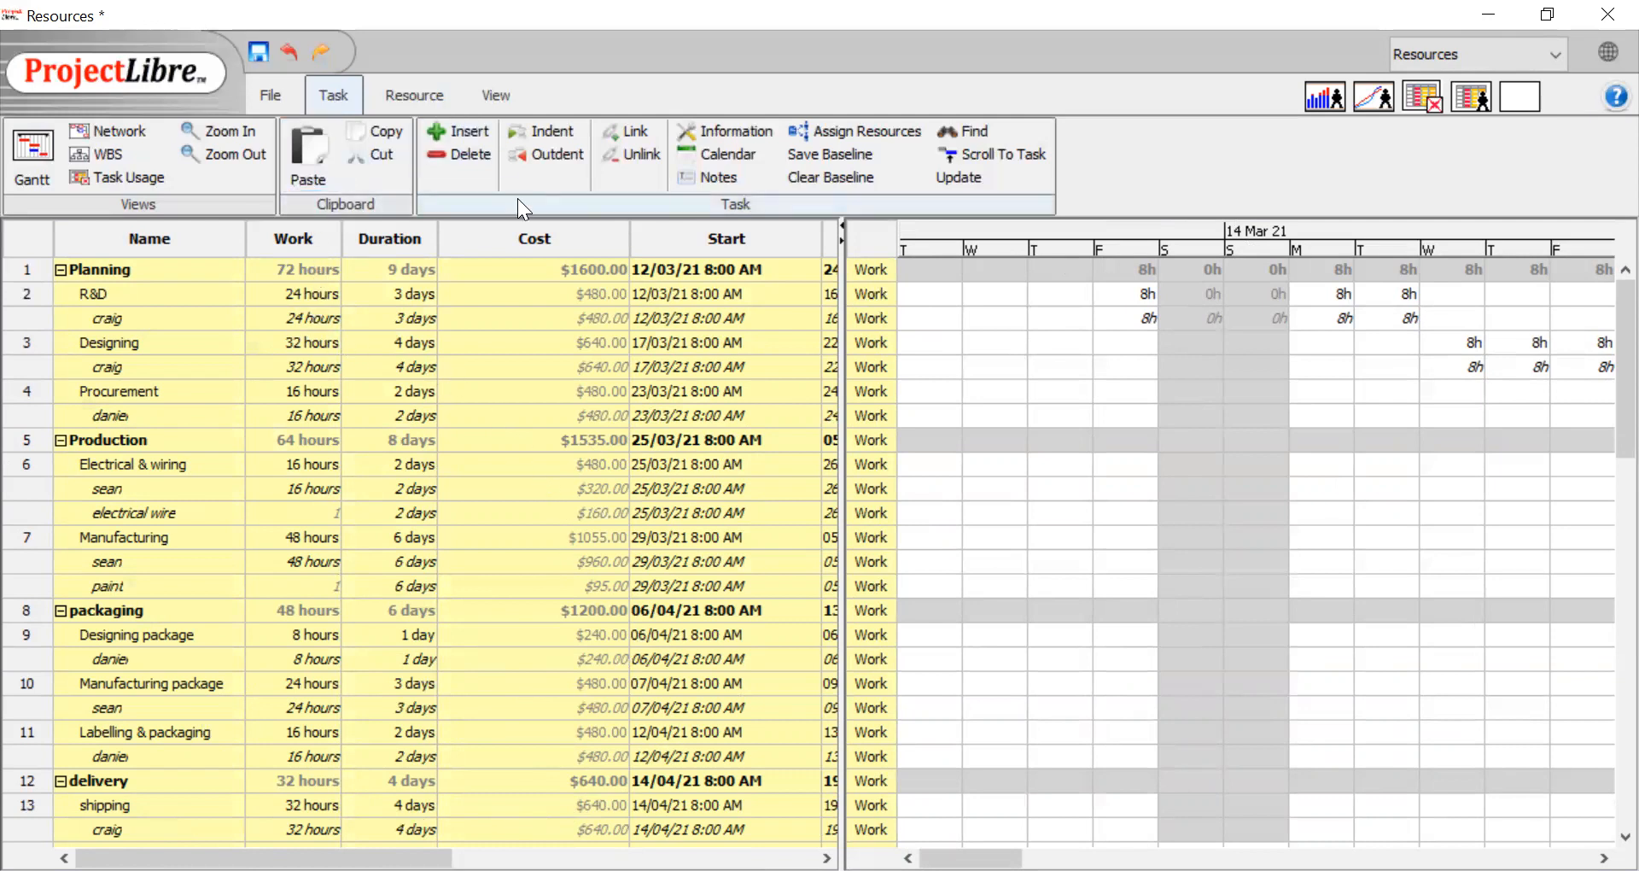
# Open the project's report and select Project Details as the report type
pyautogui.click(502, 96)
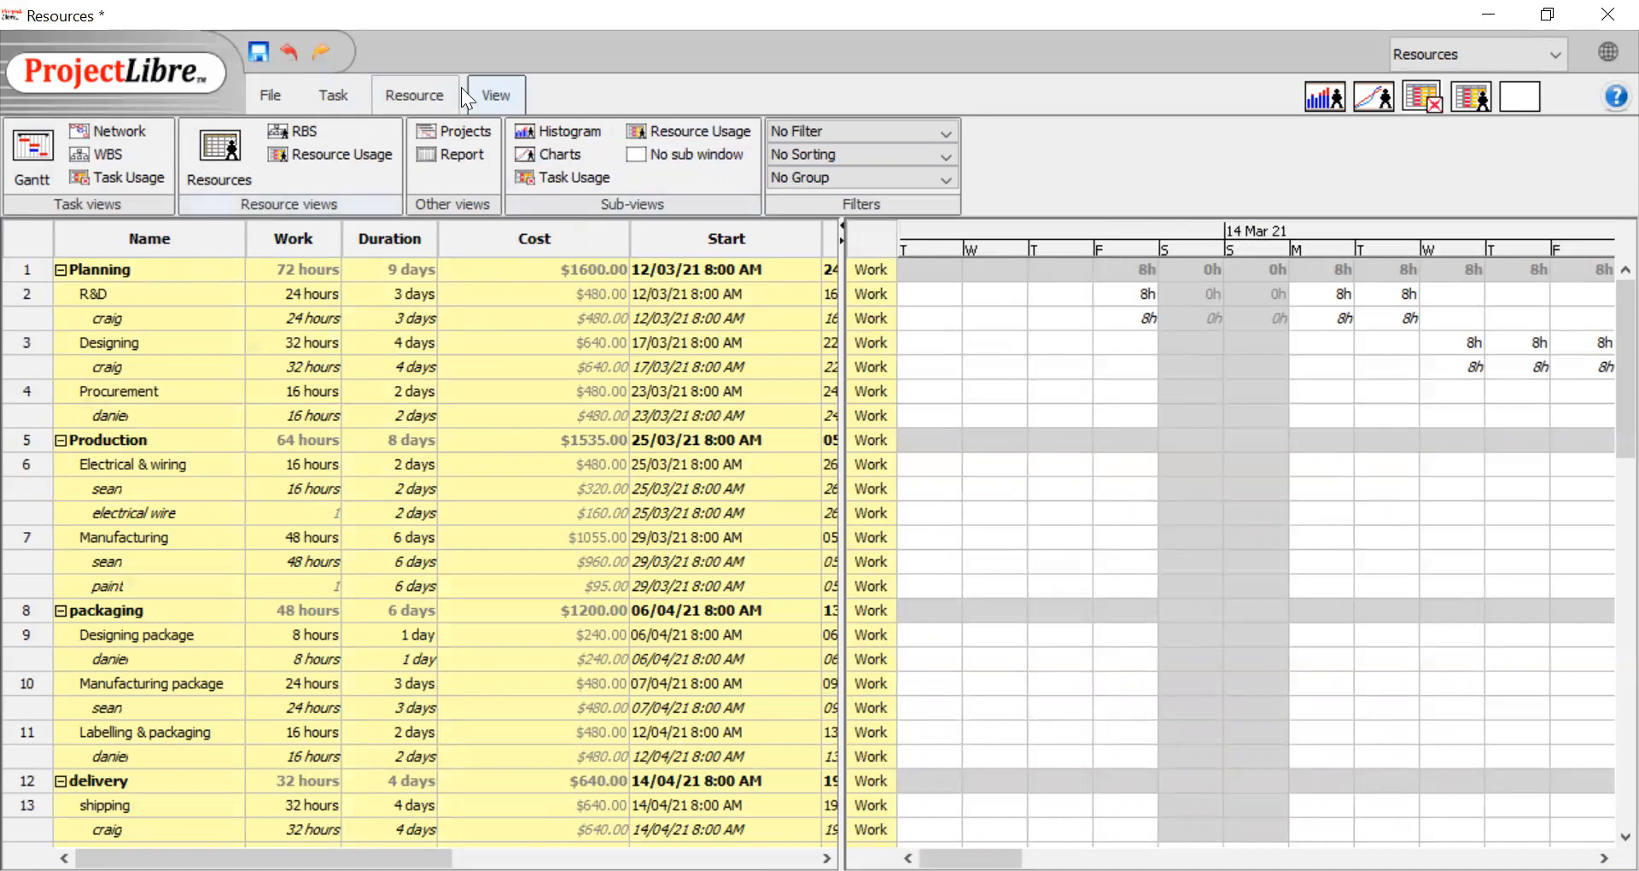
pyautogui.click(468, 153)
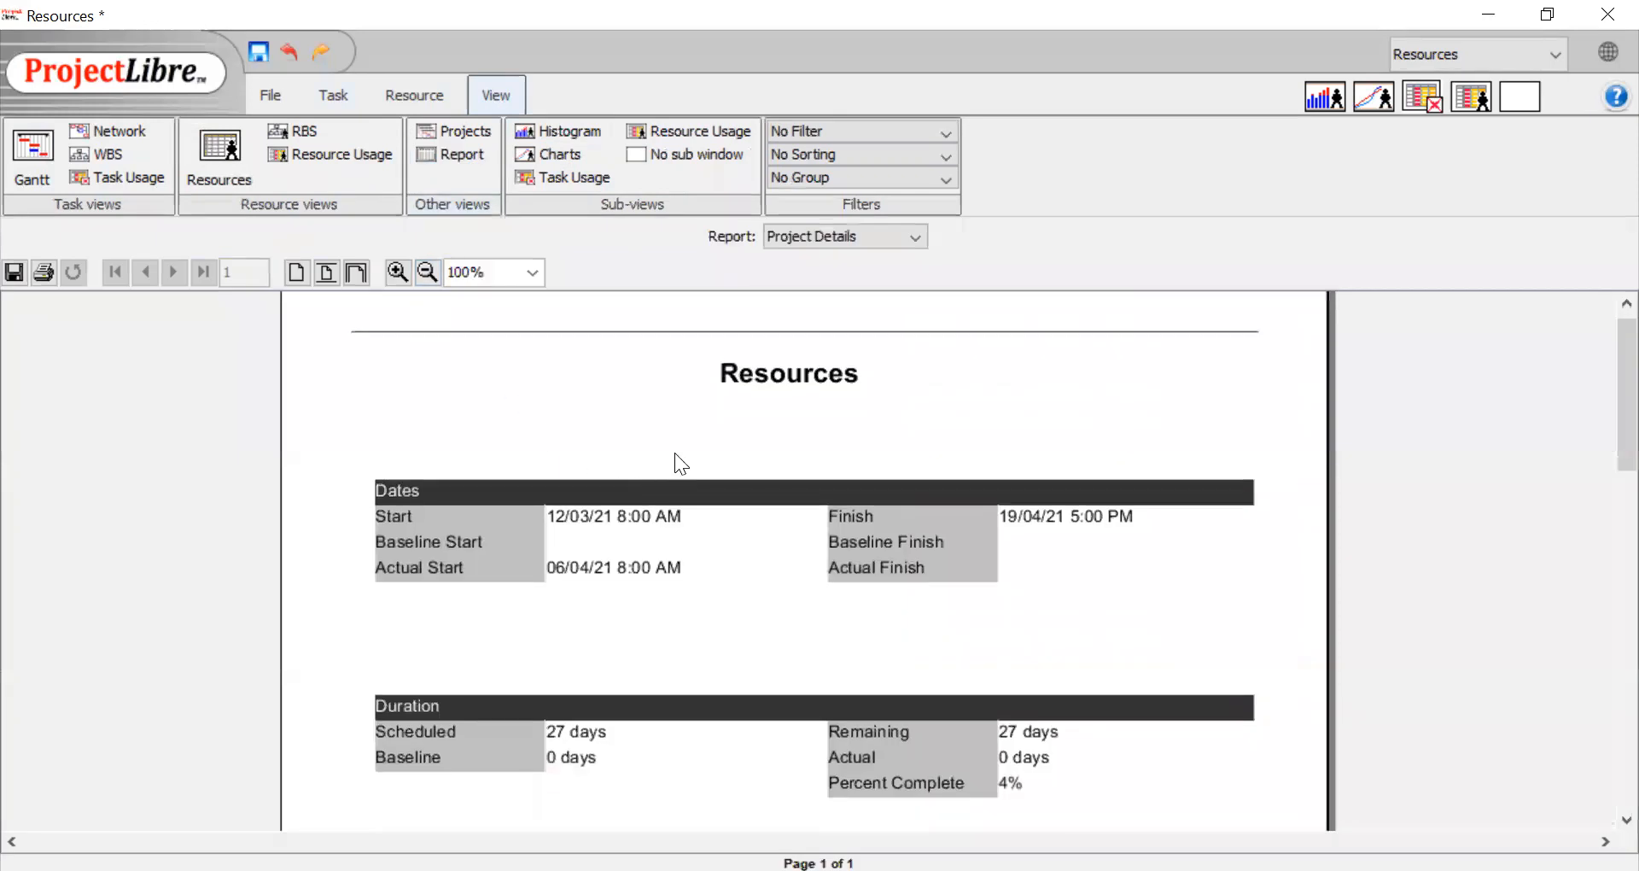
pyautogui.click(846, 238)
pyautogui.click(849, 260)
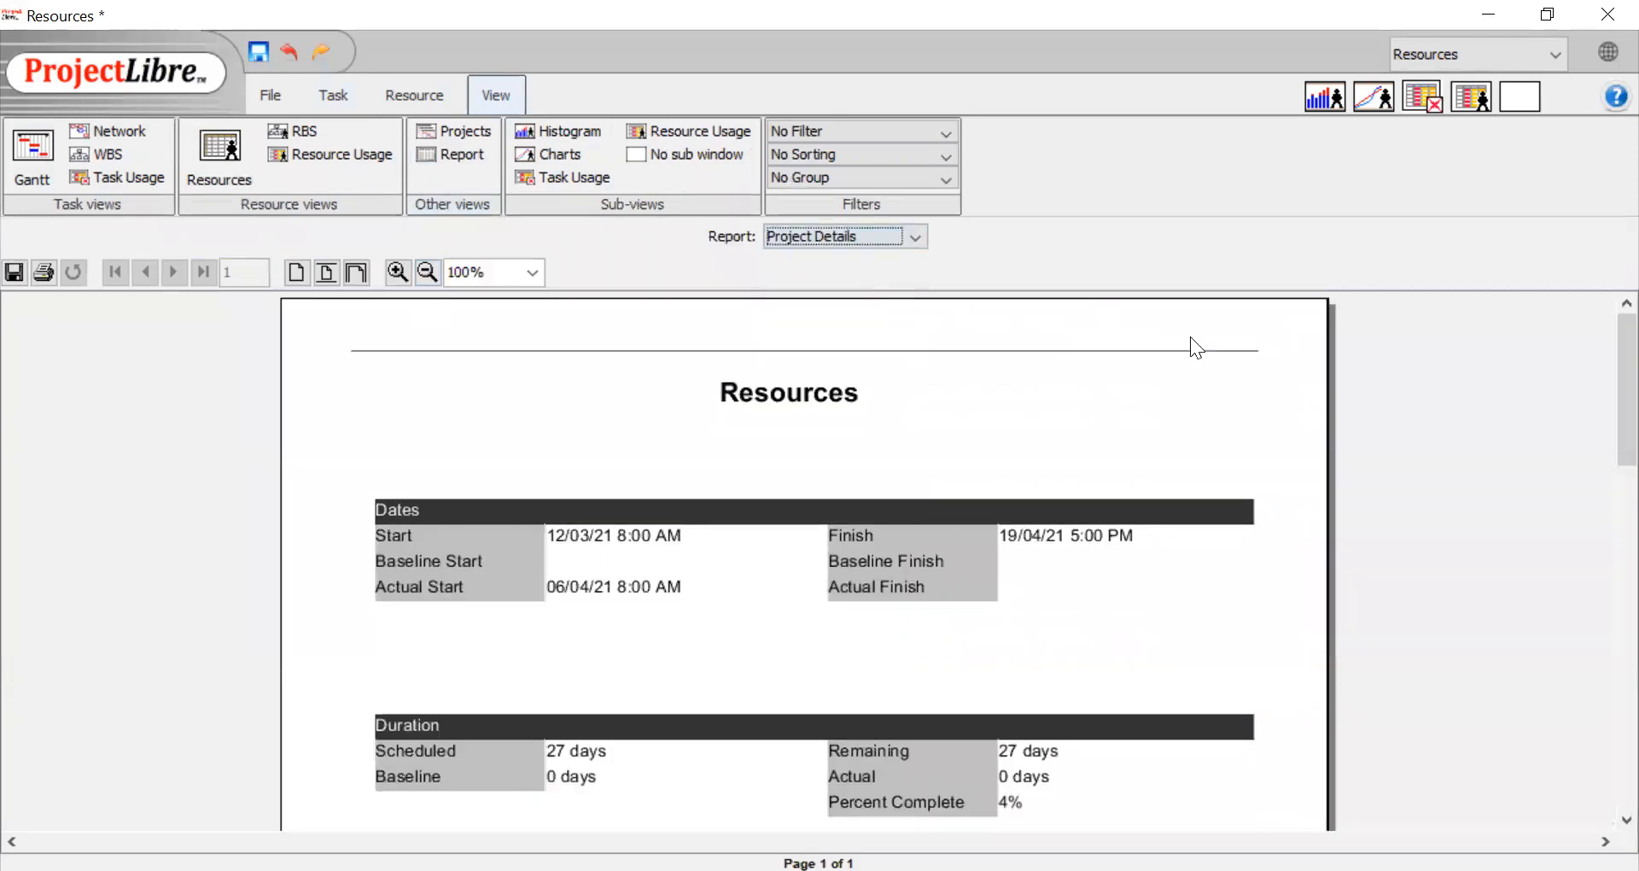
# Review the dates, duration, work and costs sections of the Project Details report
pyautogui.scroll(-2, 836, 549)
pyautogui.scroll(-1, 786, 540)
pyautogui.scroll(1, 772, 537)
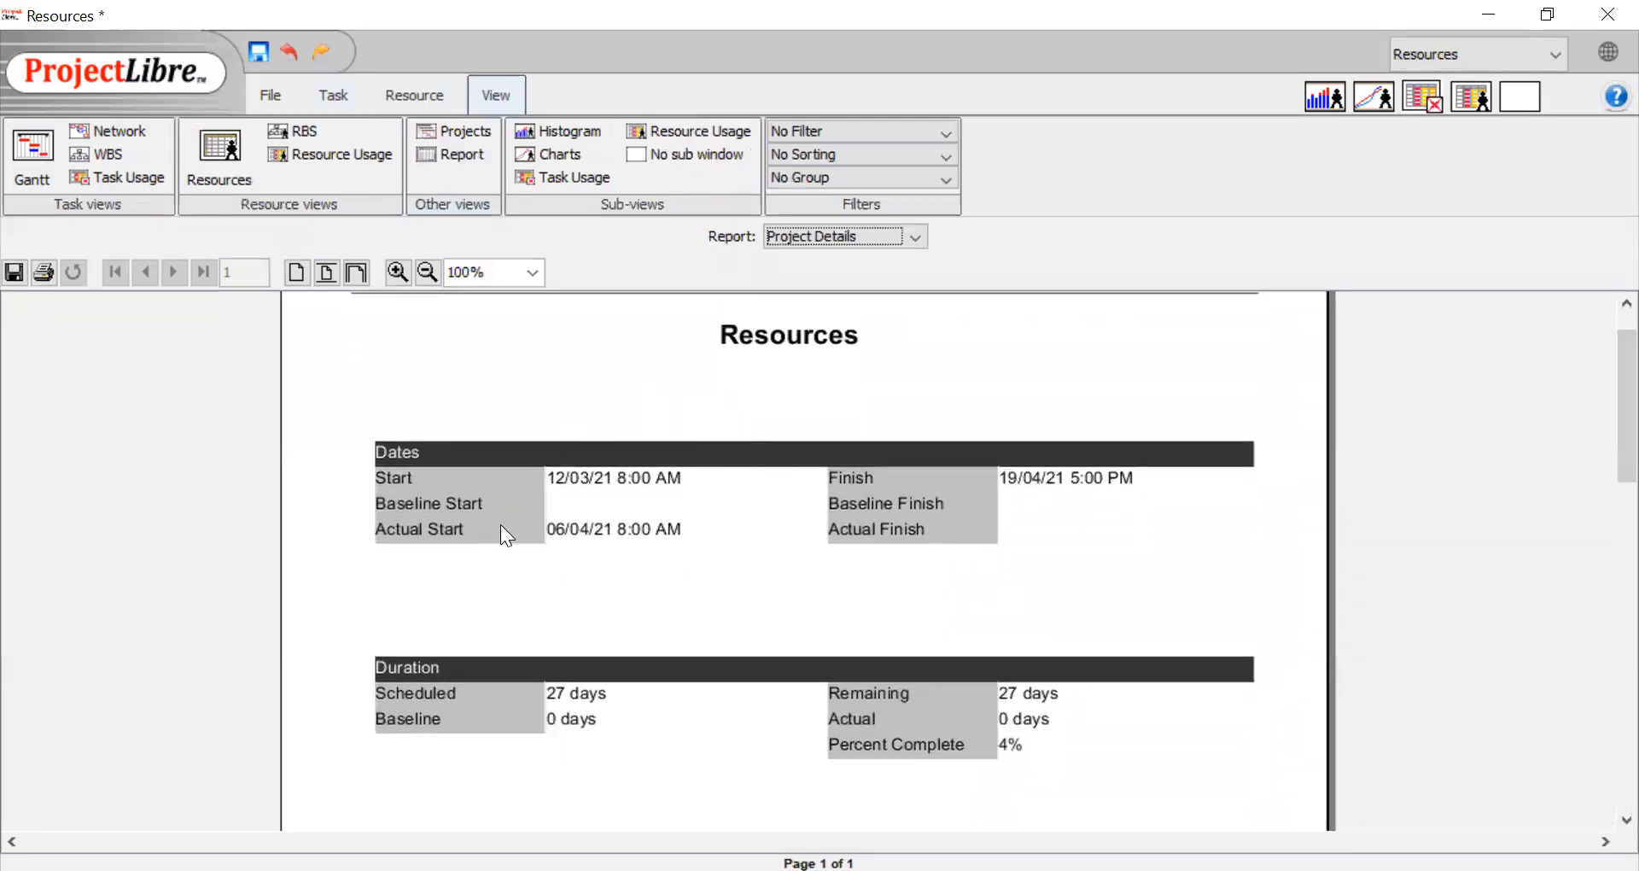
pyautogui.scroll(-1, 517, 634)
pyautogui.scroll(1, 512, 615)
pyautogui.scroll(-2, 522, 603)
pyautogui.scroll(-1, 531, 600)
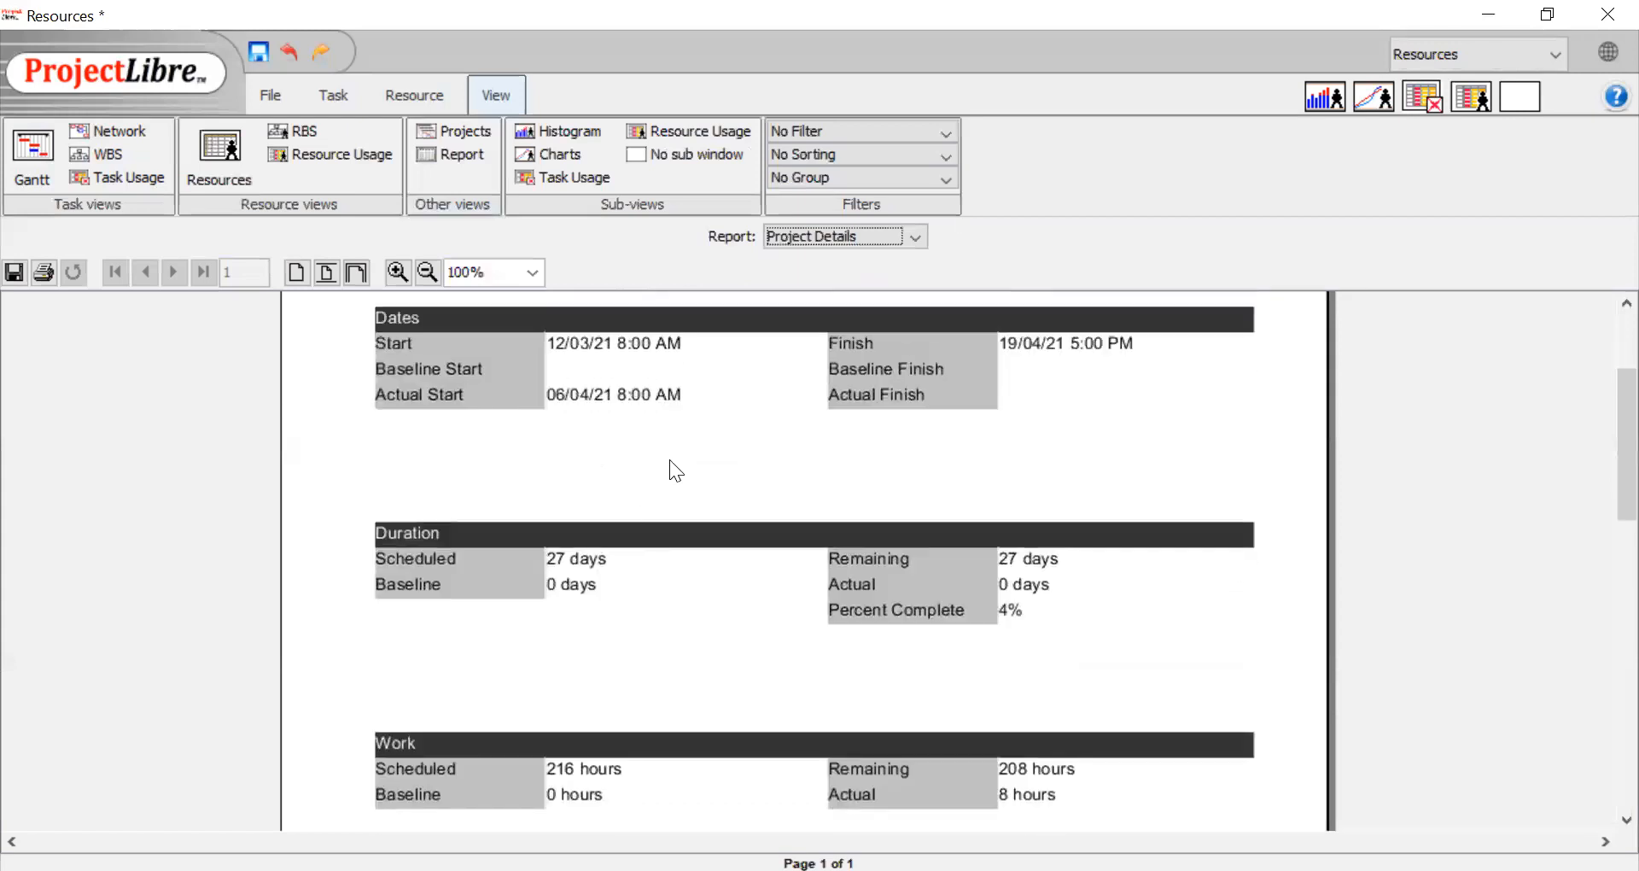
pyautogui.scroll(-2, 635, 553)
pyautogui.scroll(-1, 607, 634)
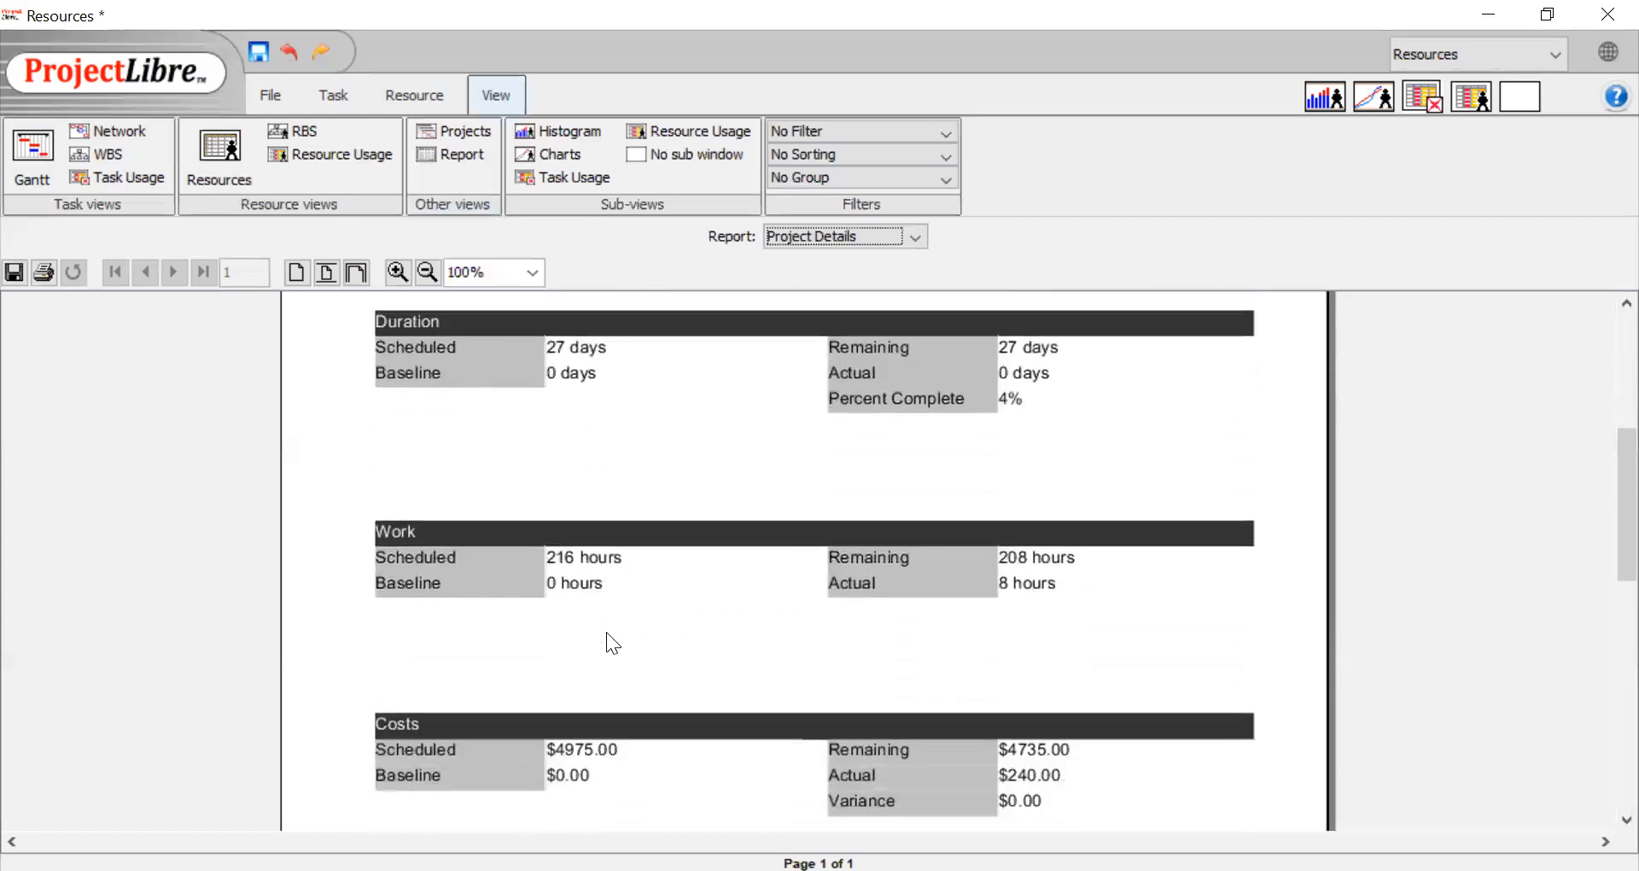
pyautogui.scroll(-1, 606, 632)
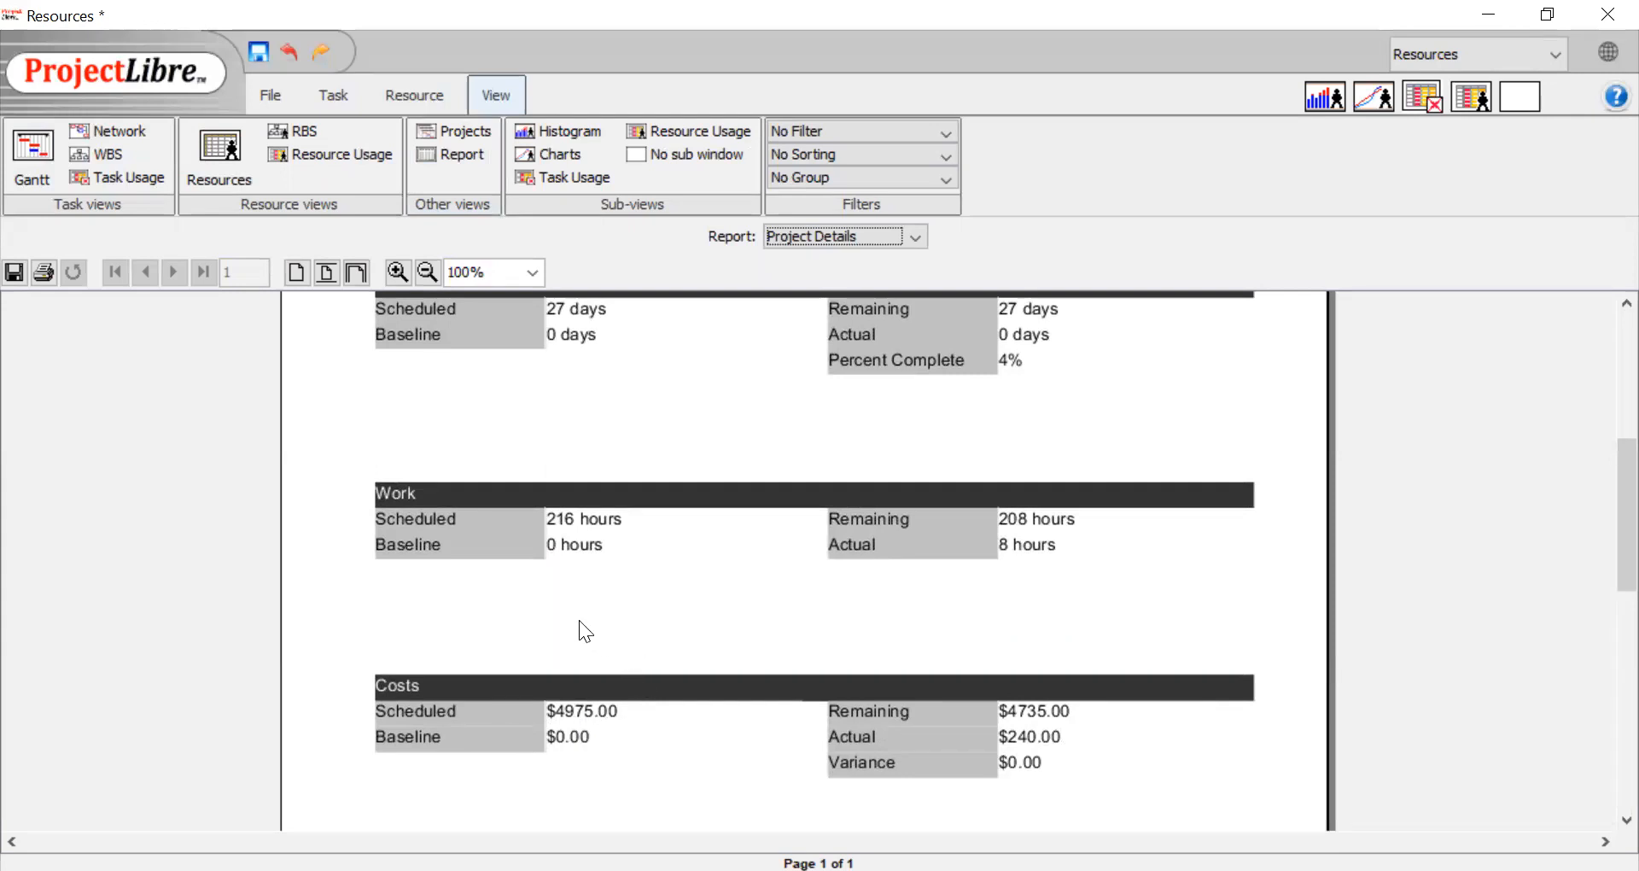
pyautogui.scroll(2, 580, 622)
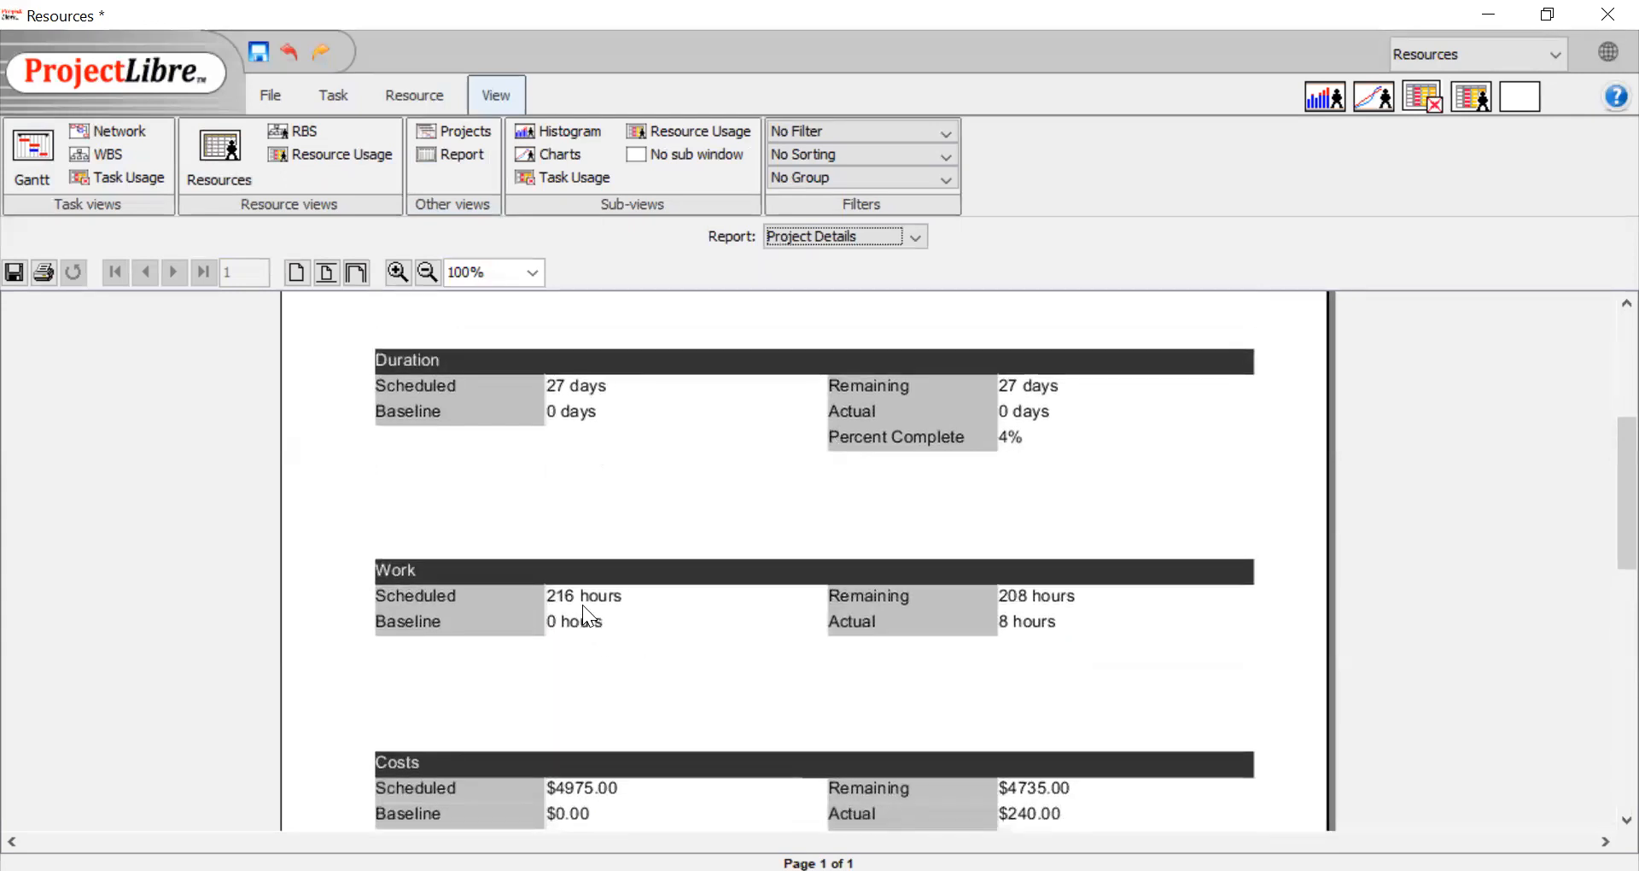
pyautogui.scroll(3, 579, 608)
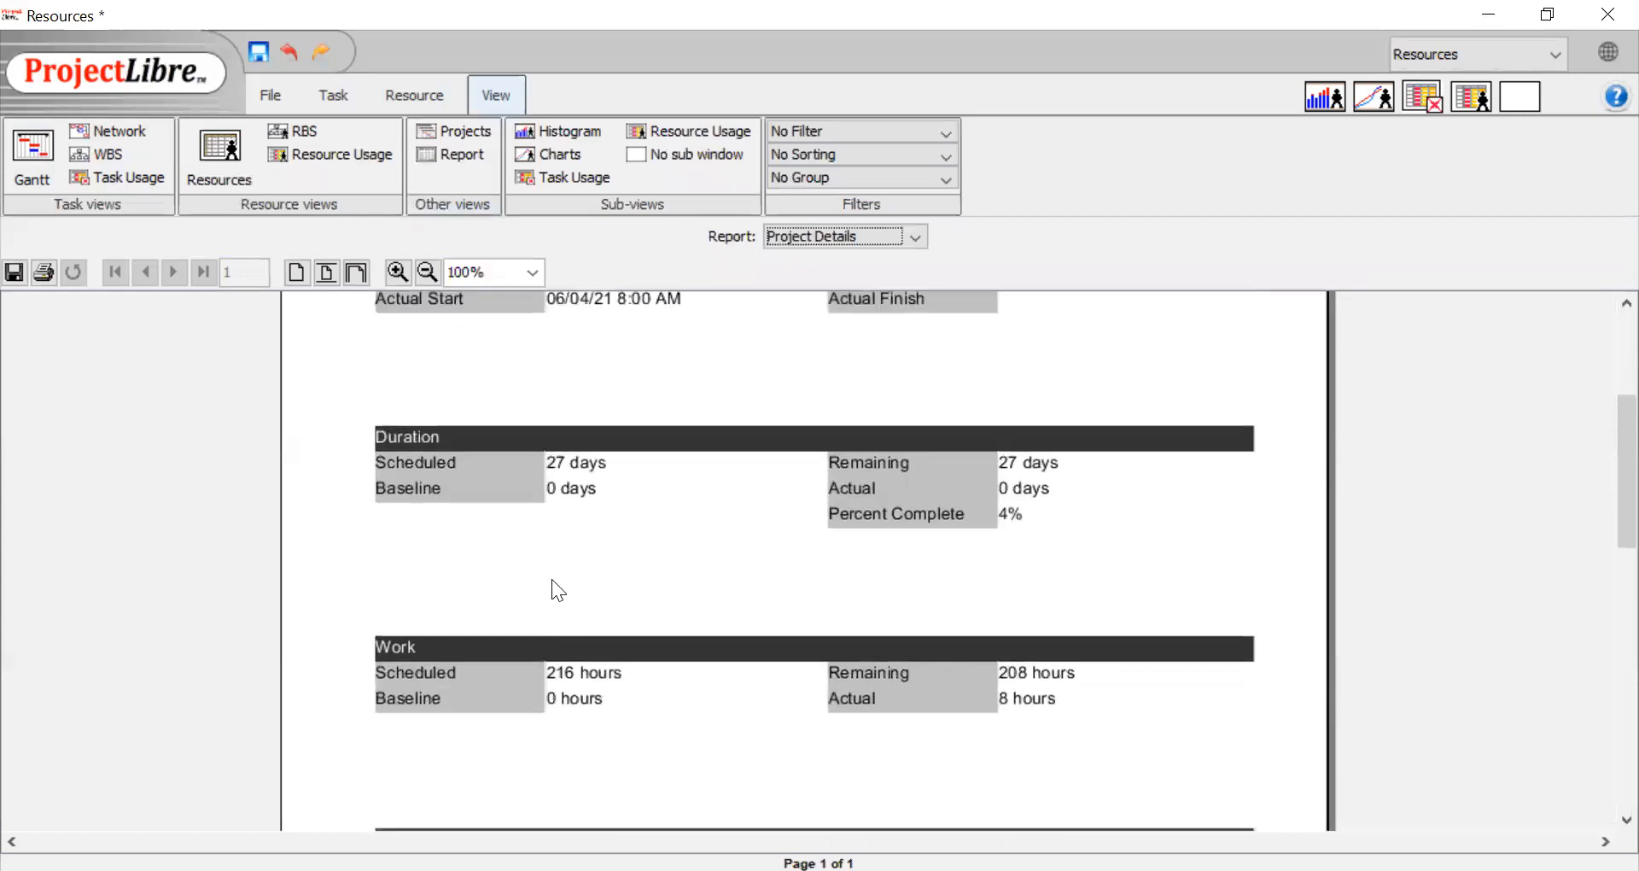
pyautogui.scroll(2, 576, 555)
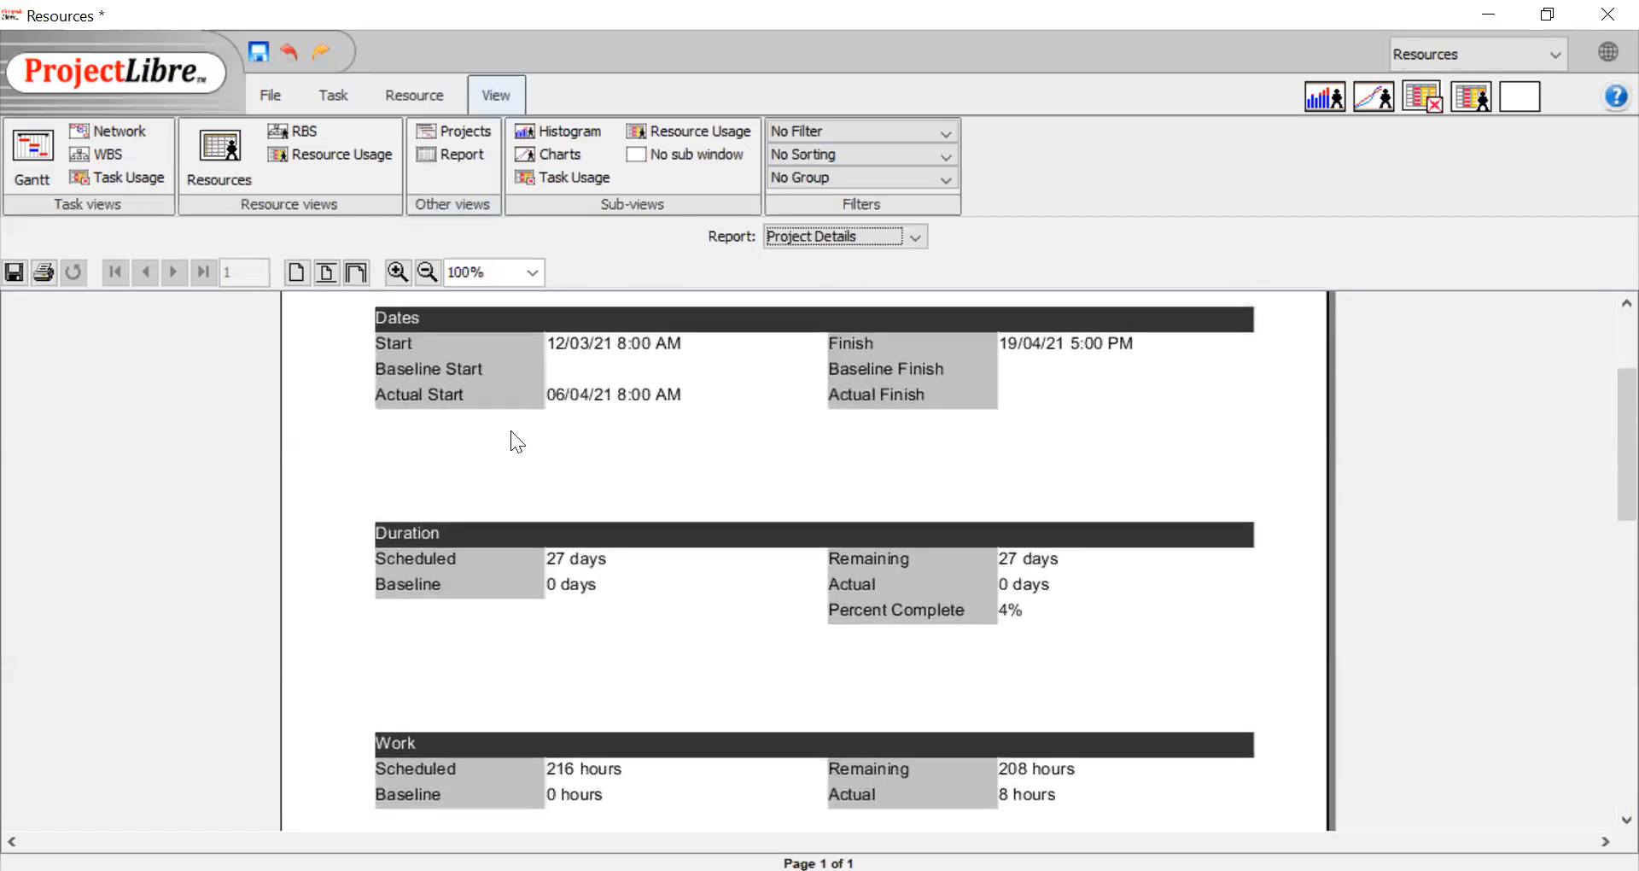